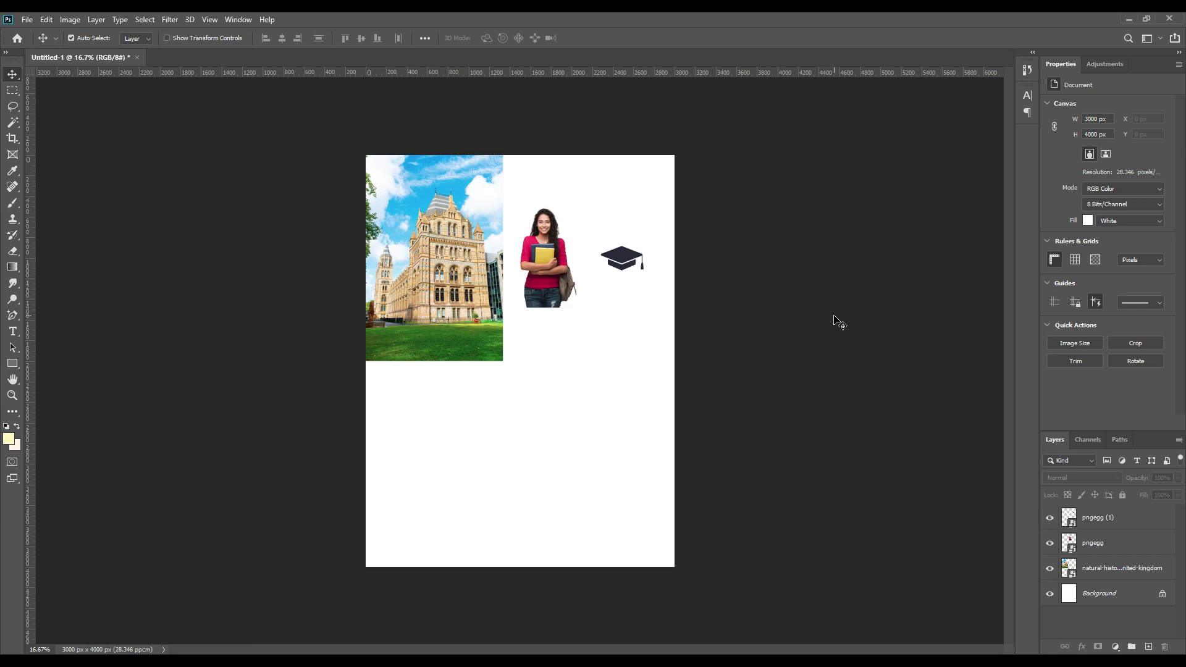
Create a new blank 3000 × 3000 px document at 300 pixels/inch
click(27, 20)
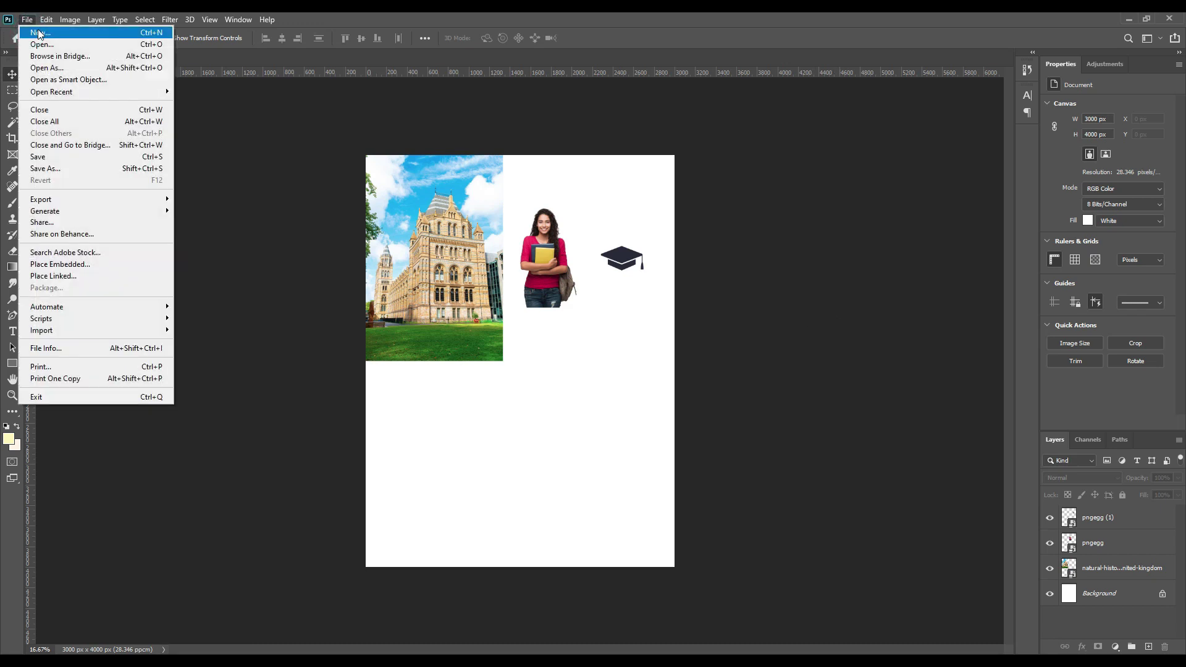
click(41, 31)
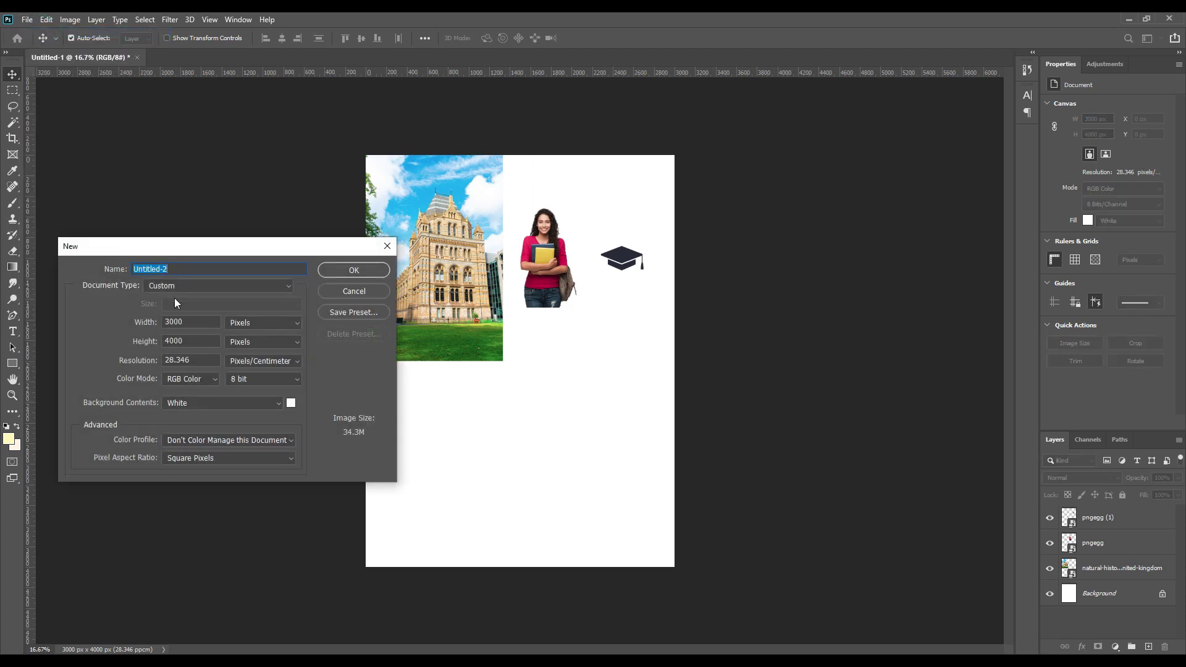
drag(205, 242, 564, 199)
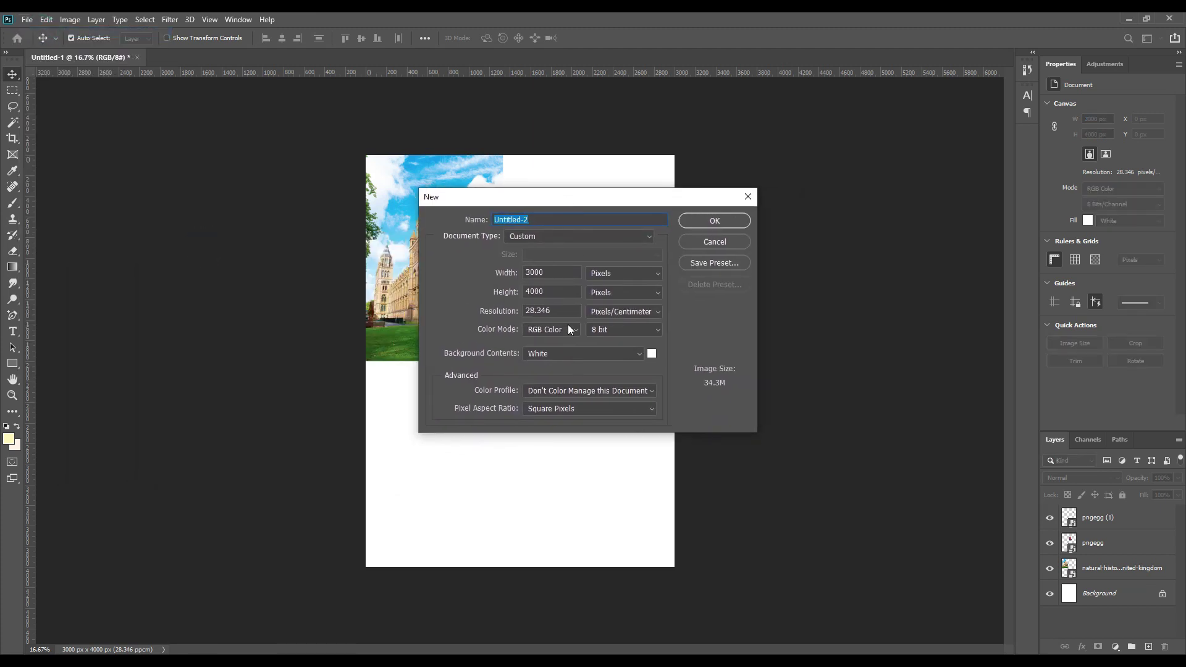
double_click(551, 271)
text(300)
double_click(566, 296)
text(300)
click(630, 312)
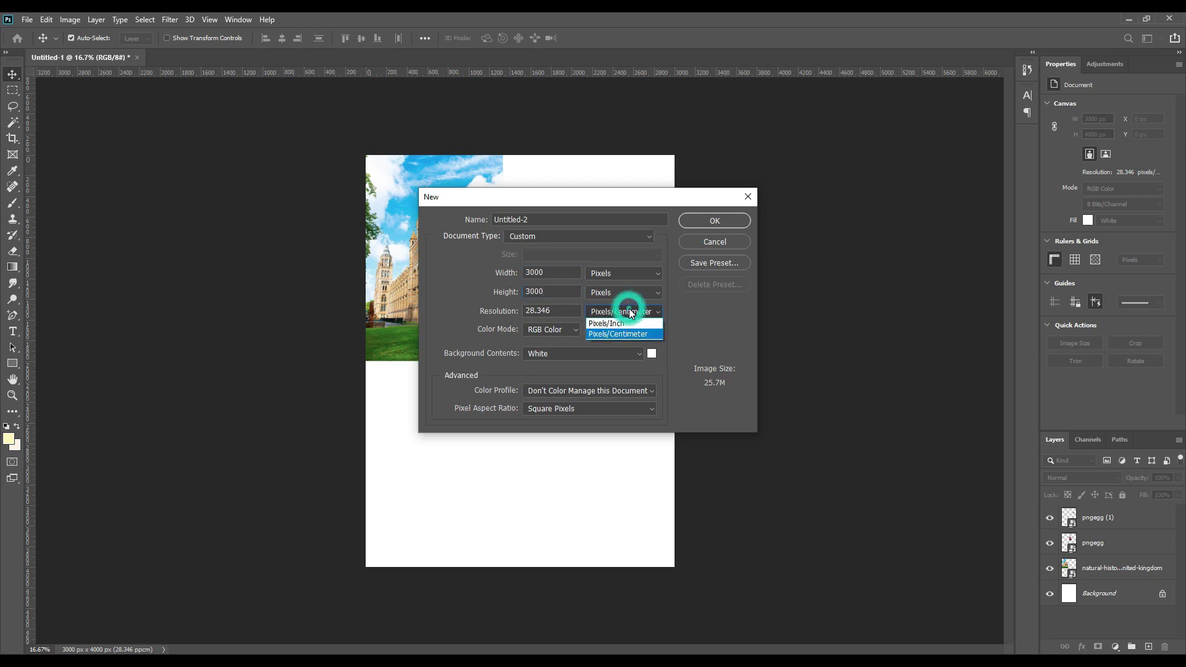
click(625, 323)
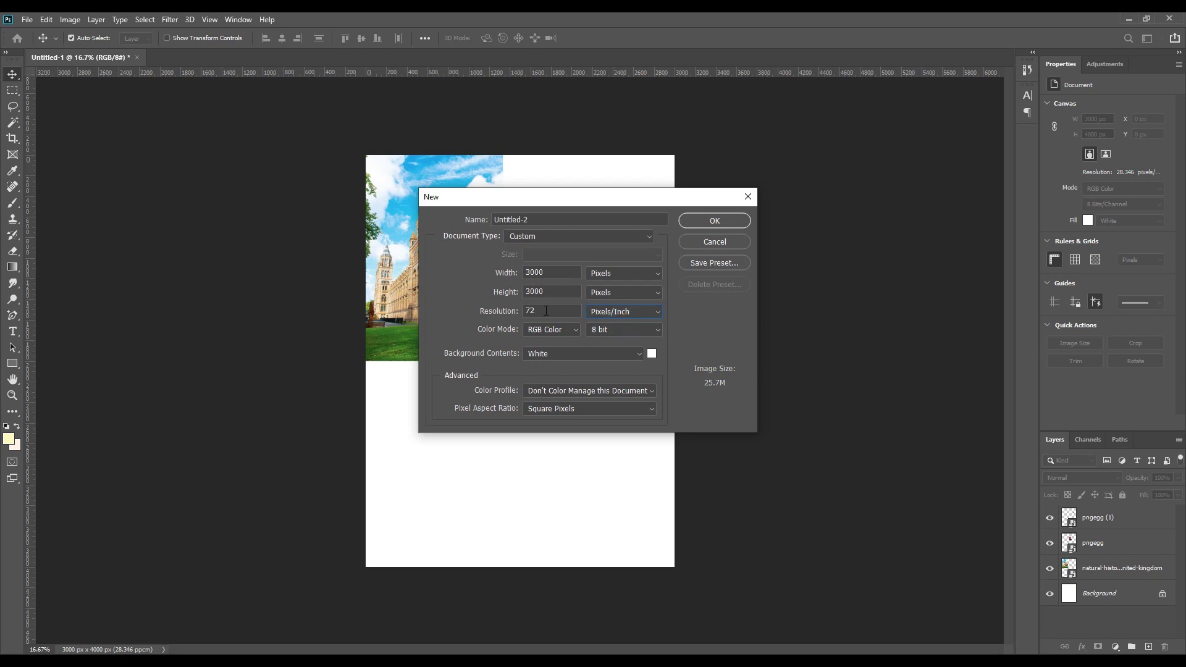
double_click(542, 311)
text(300)
click(722, 219)
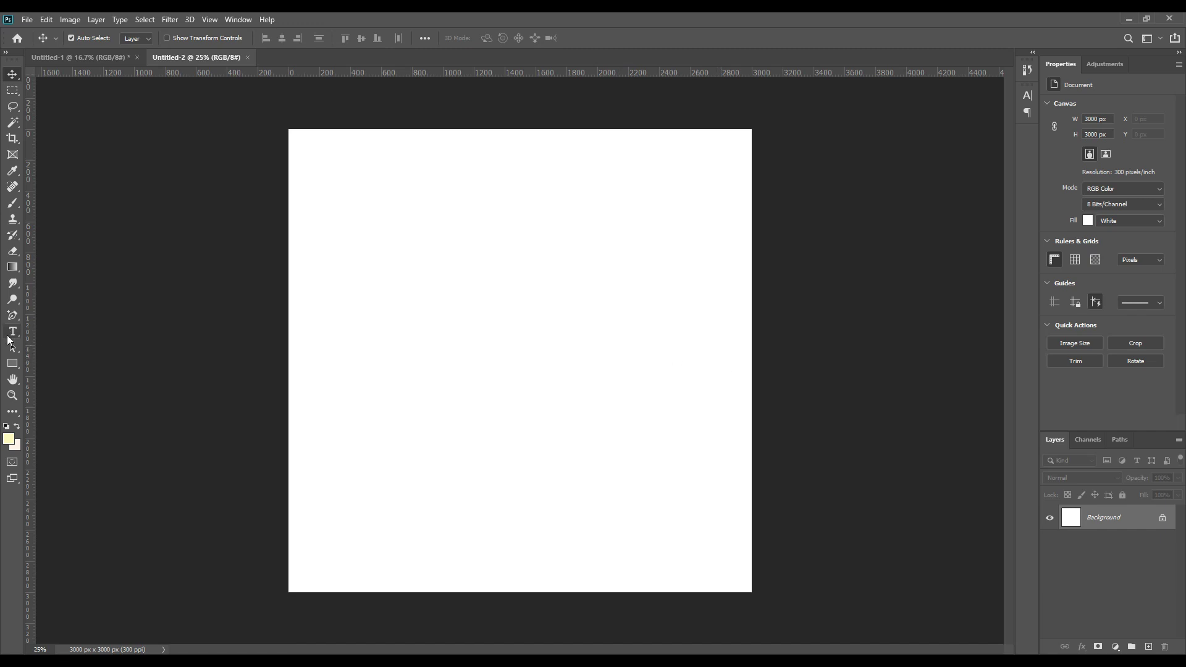
Draw a Pen Tool shape covering the canvas except a diagonal top-right corner
click(12, 315)
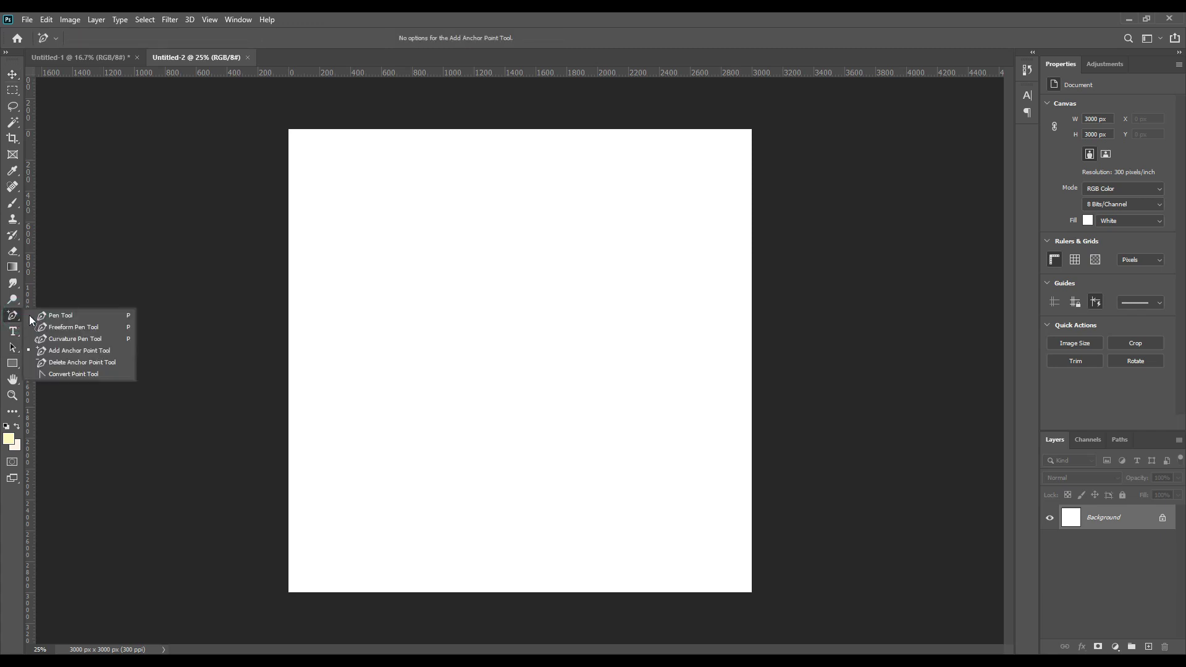
click(65, 316)
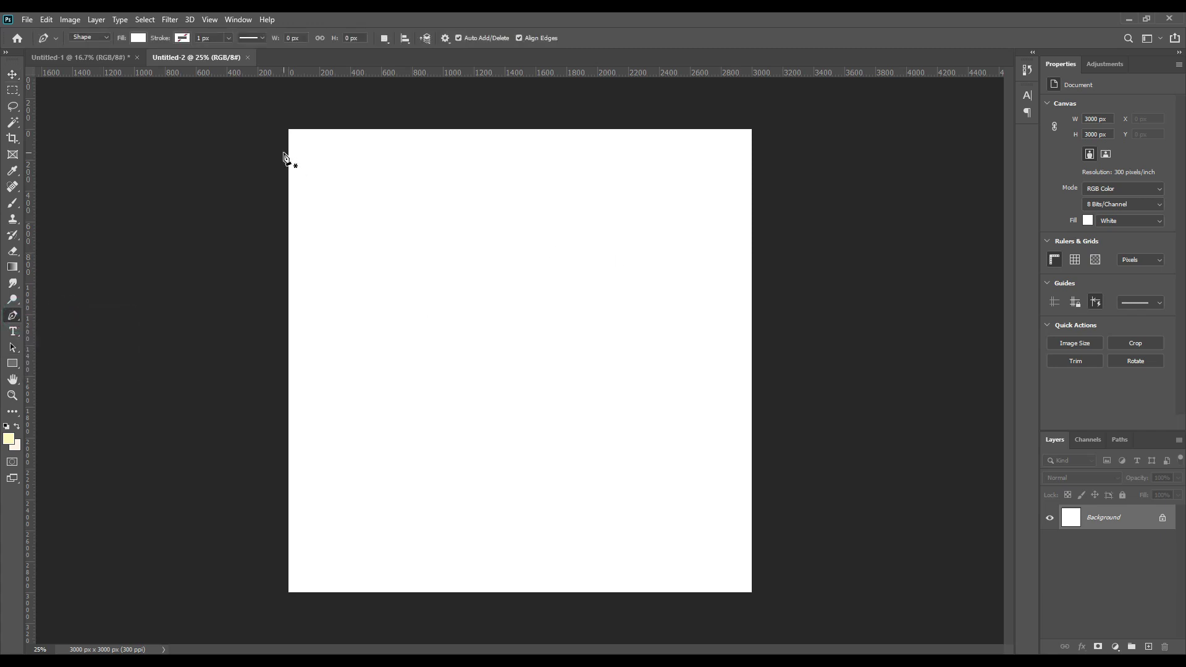
click(287, 130)
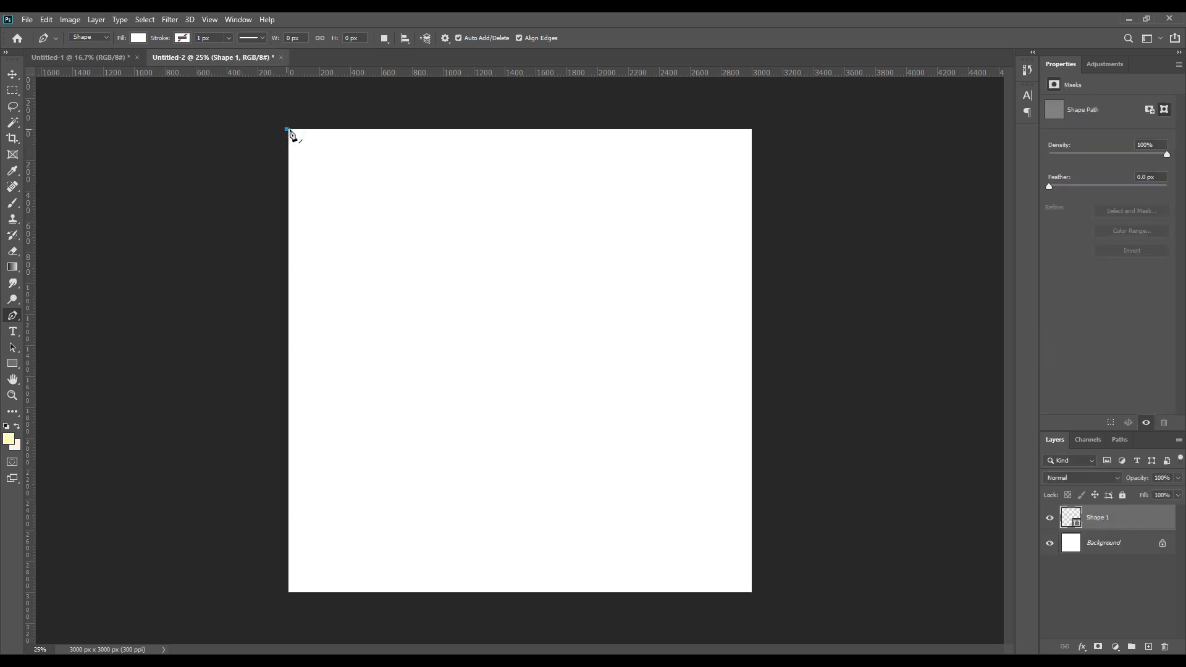
click(480, 130)
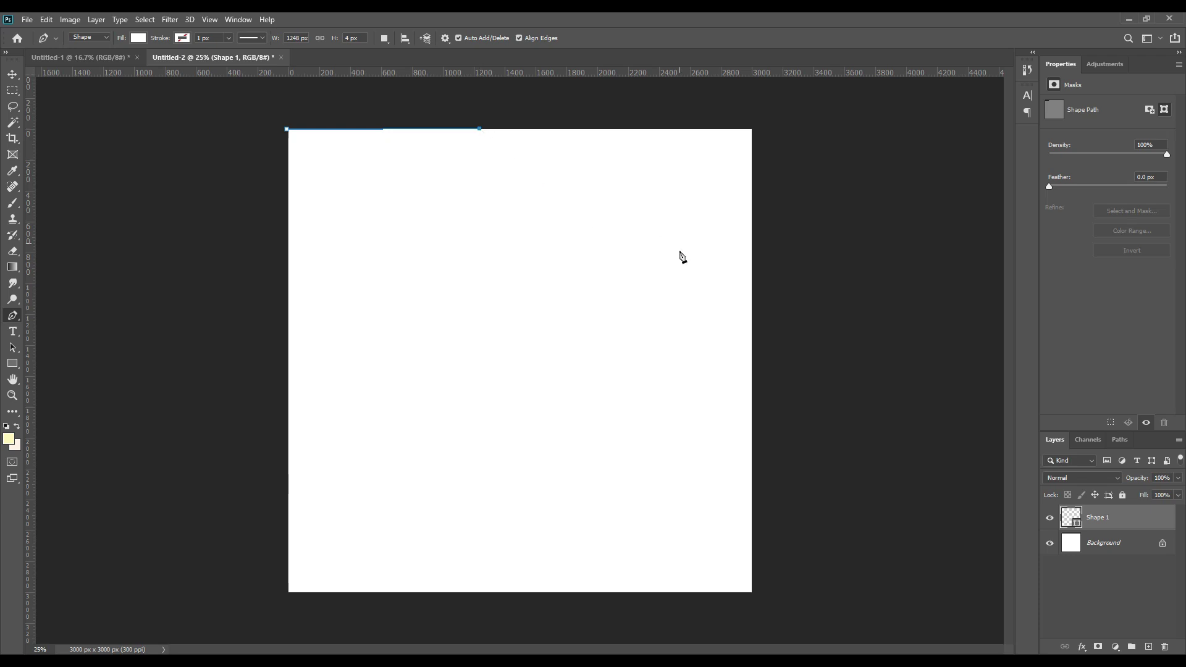
click(753, 408)
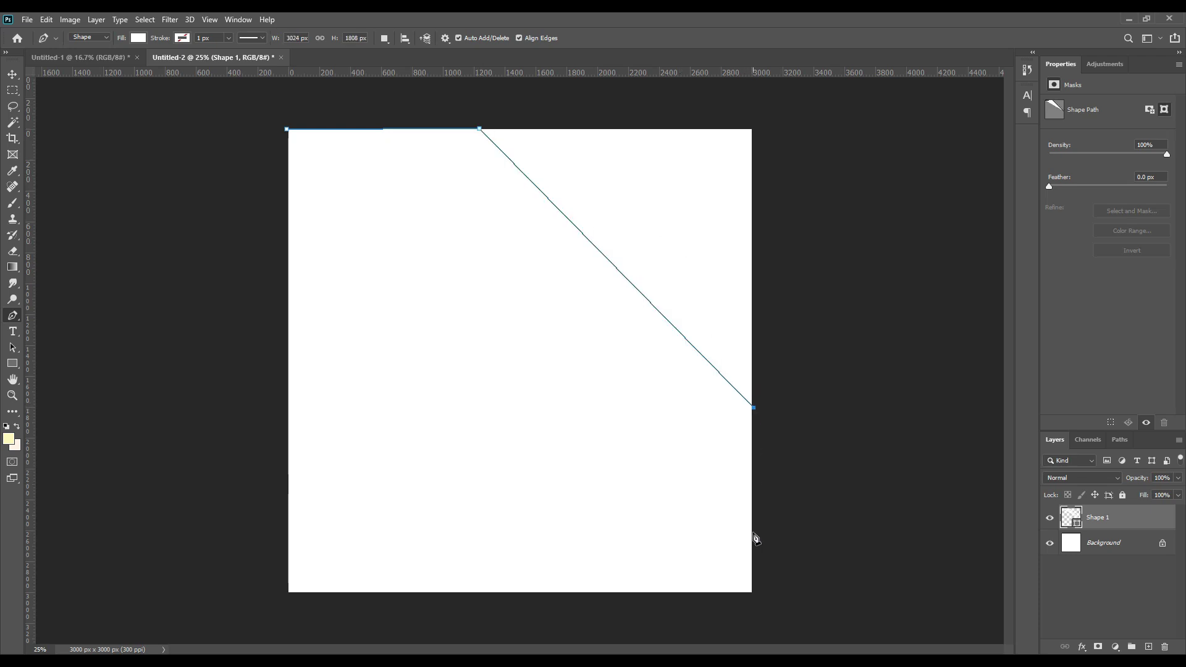
click(754, 593)
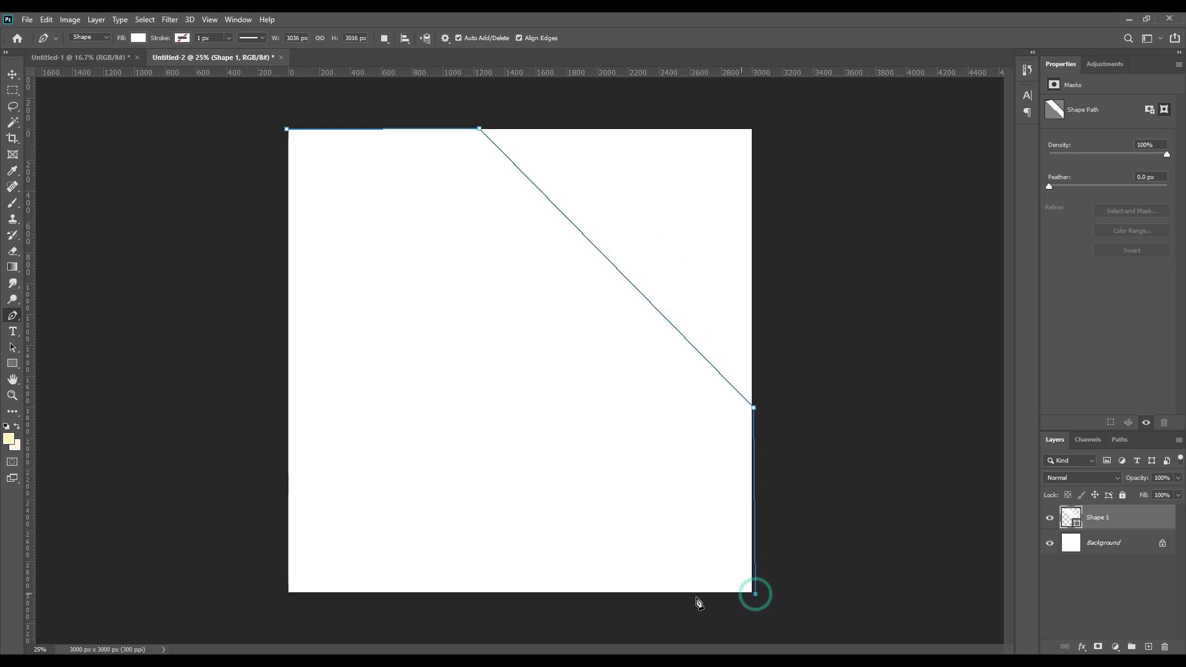
click(283, 592)
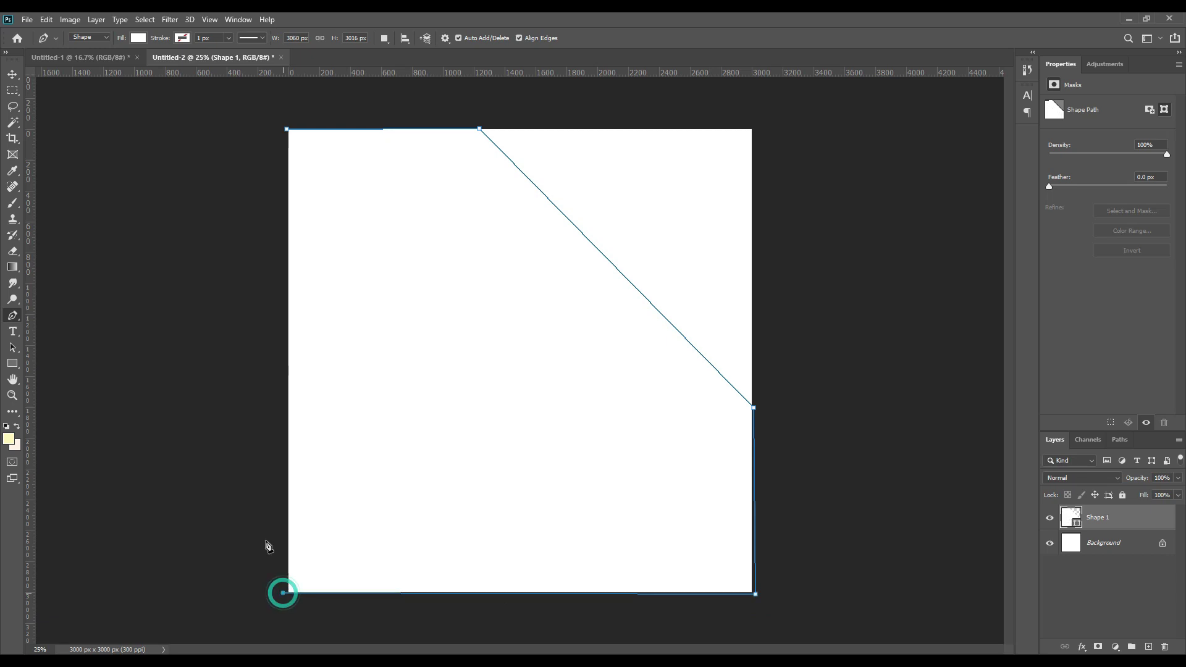
click(287, 129)
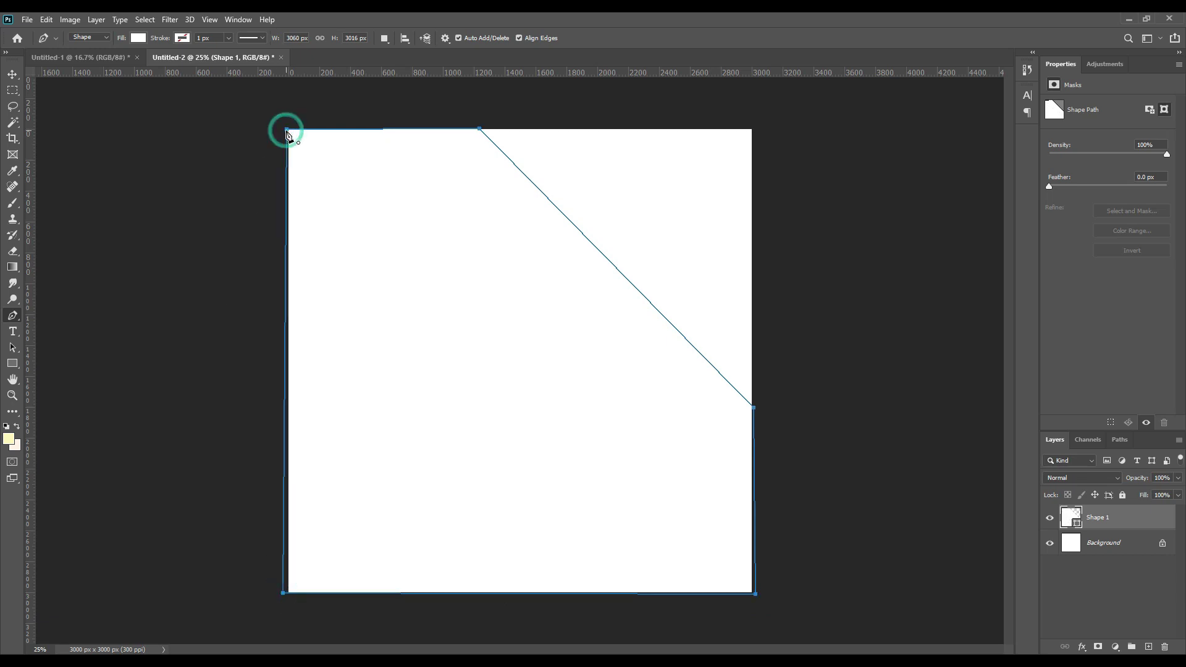
Fill the new shape with bright green
double_click(1076, 525)
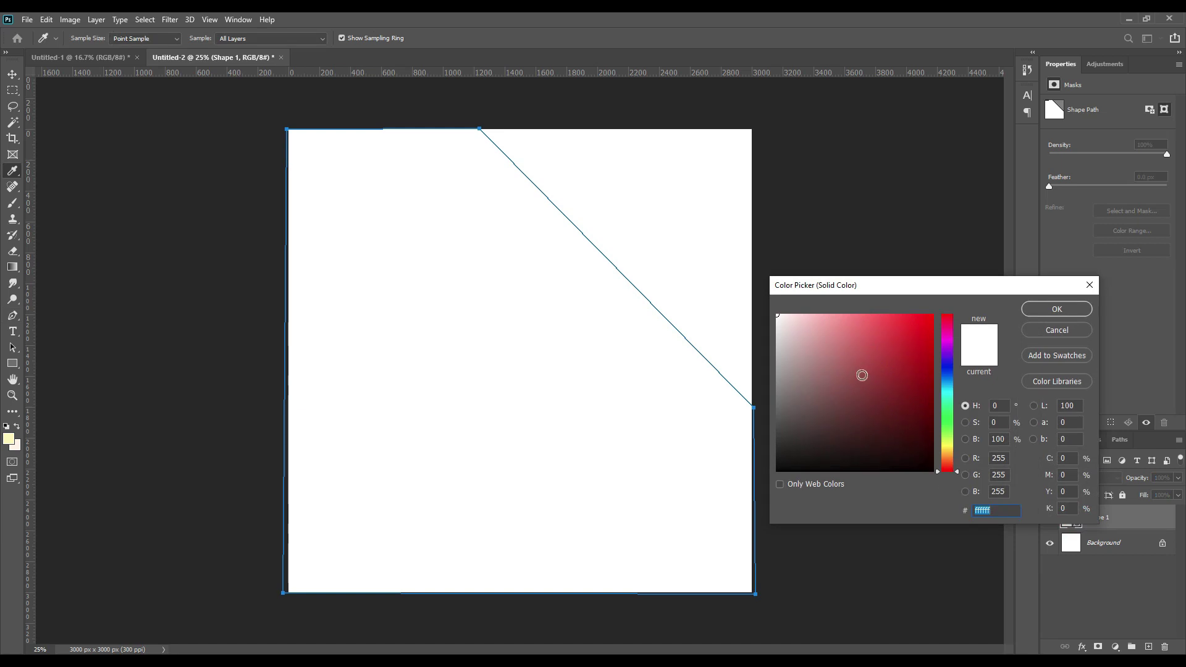
click(869, 358)
drag(946, 471, 947, 430)
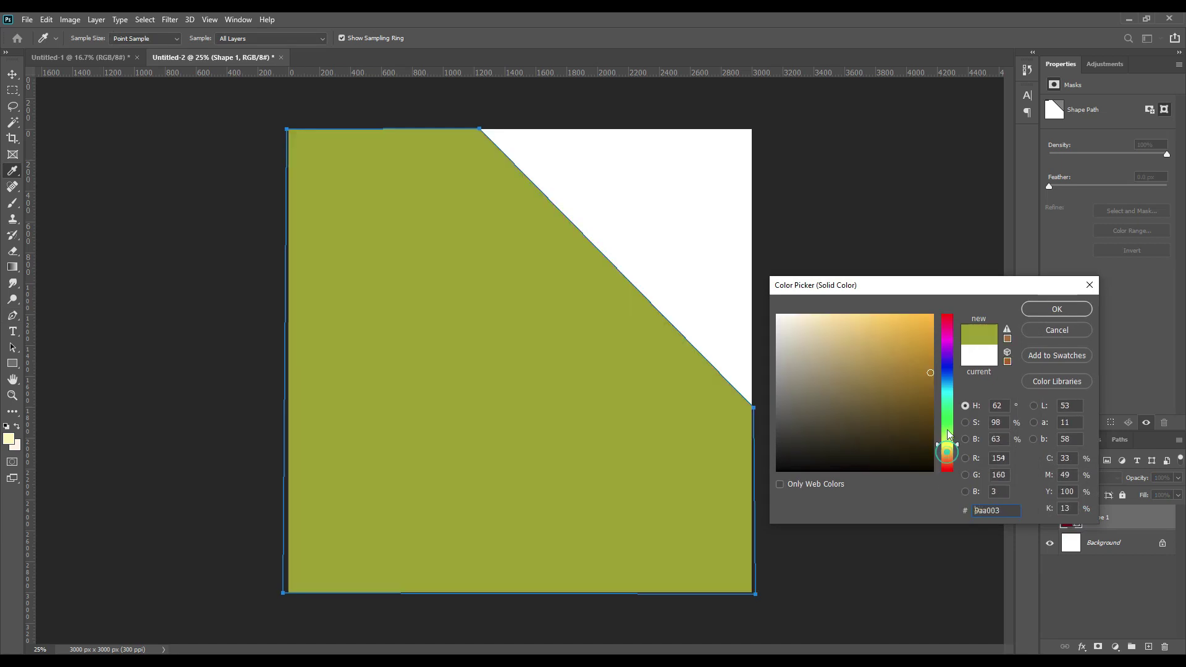
click(927, 374)
drag(927, 375, 925, 363)
click(1057, 309)
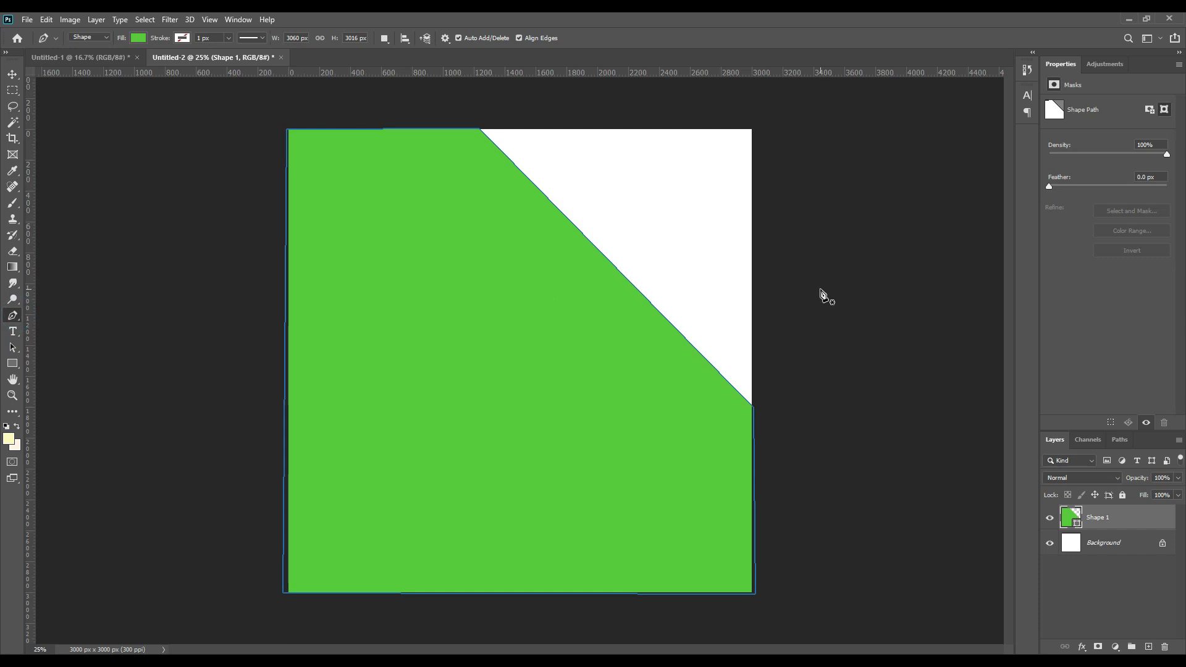
Draw a second angled polygon over the lower-right part of the canvas
click(752, 262)
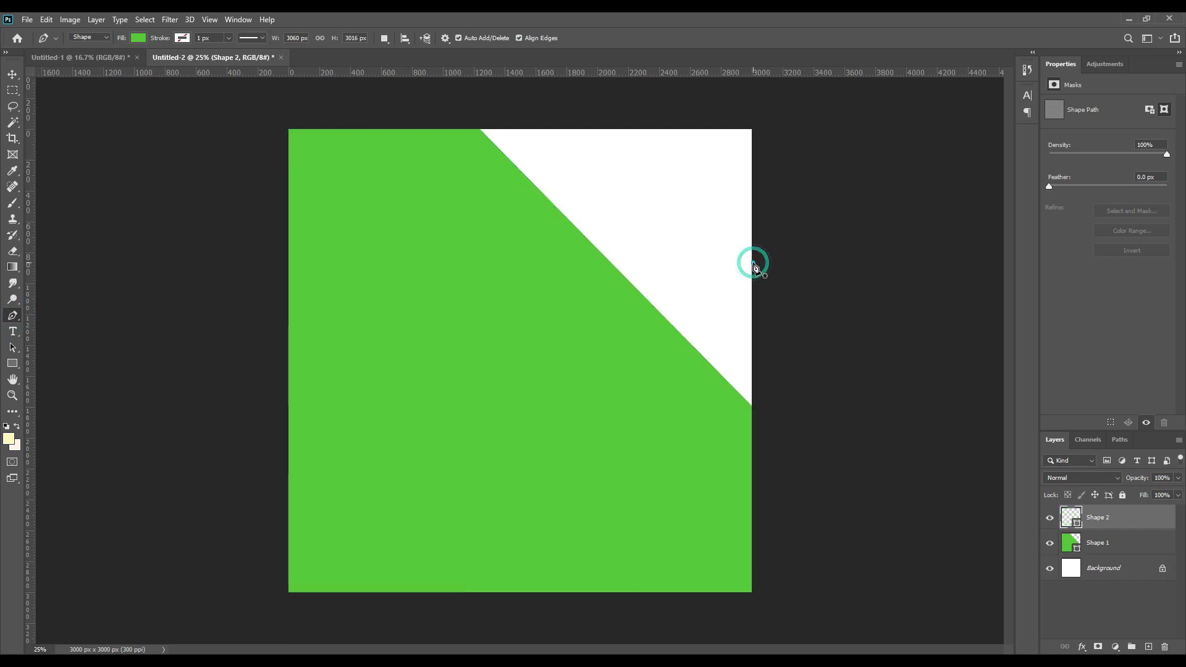
click(664, 263)
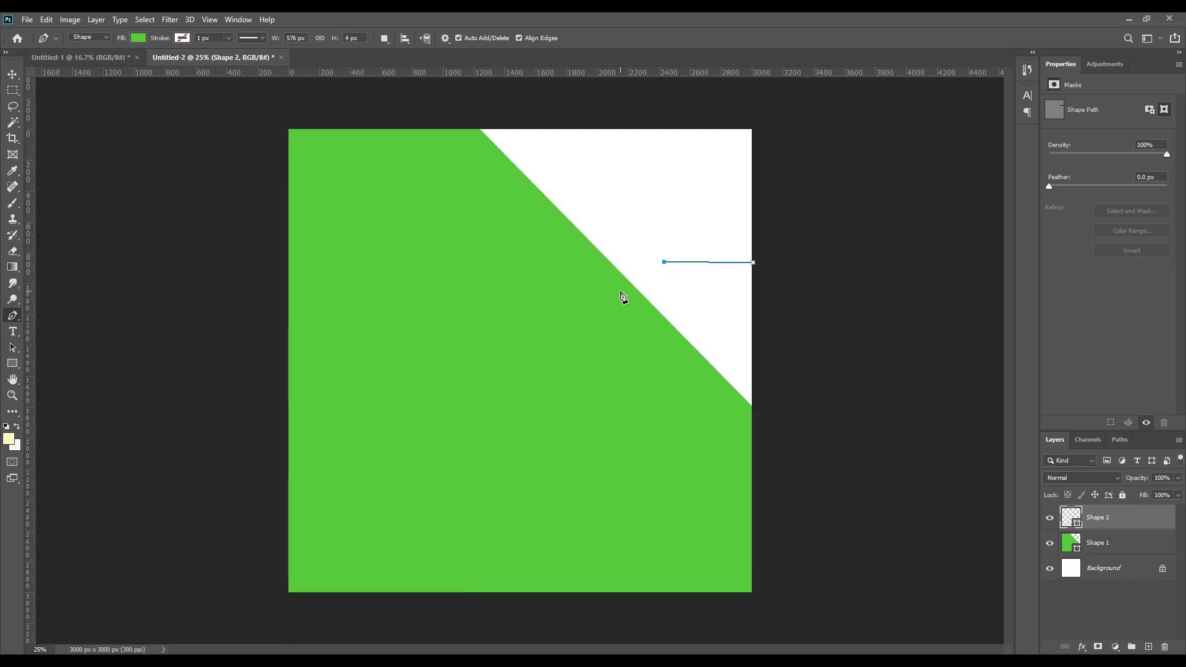
click(620, 291)
click(513, 527)
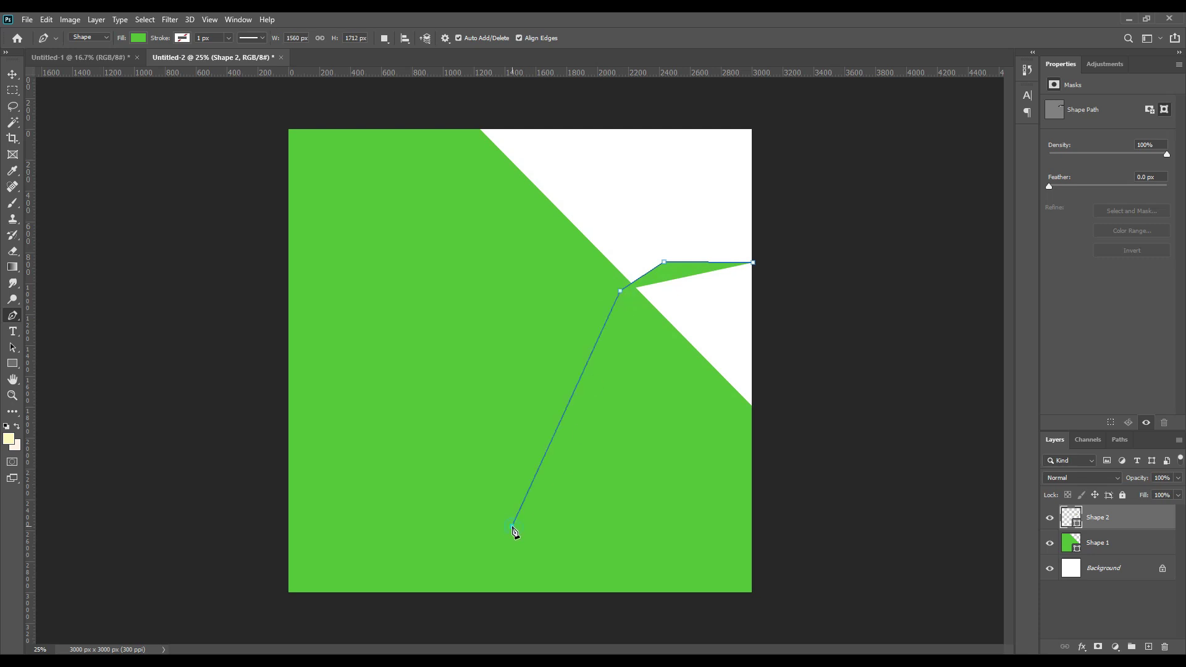
click(553, 546)
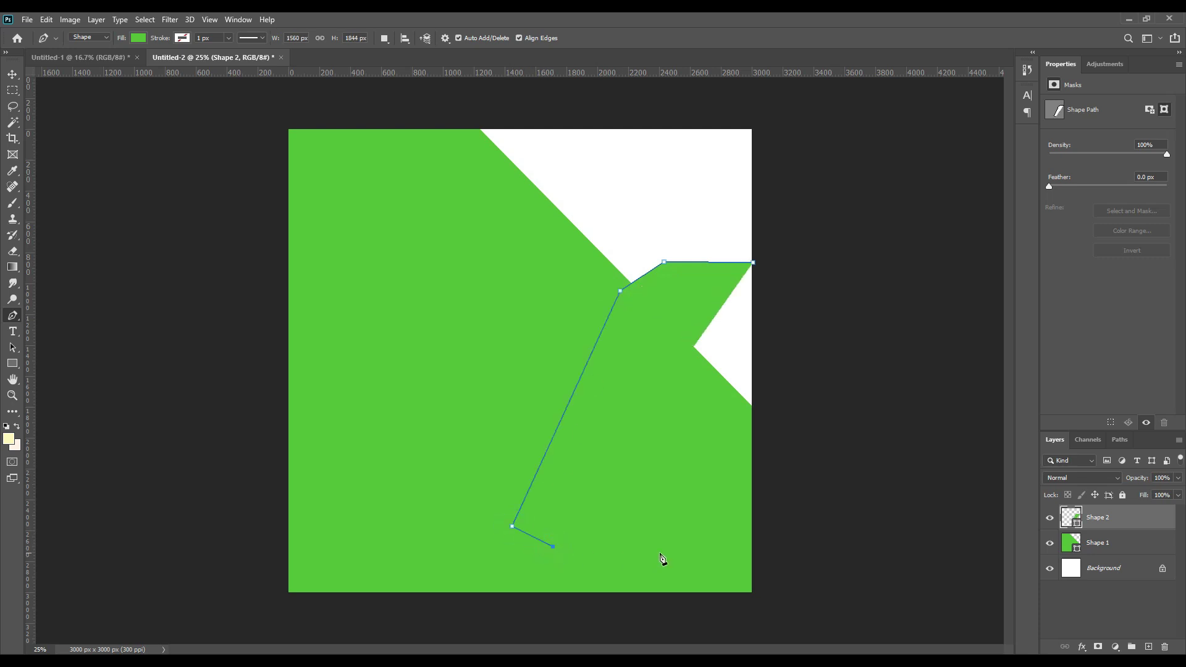
click(757, 547)
click(753, 262)
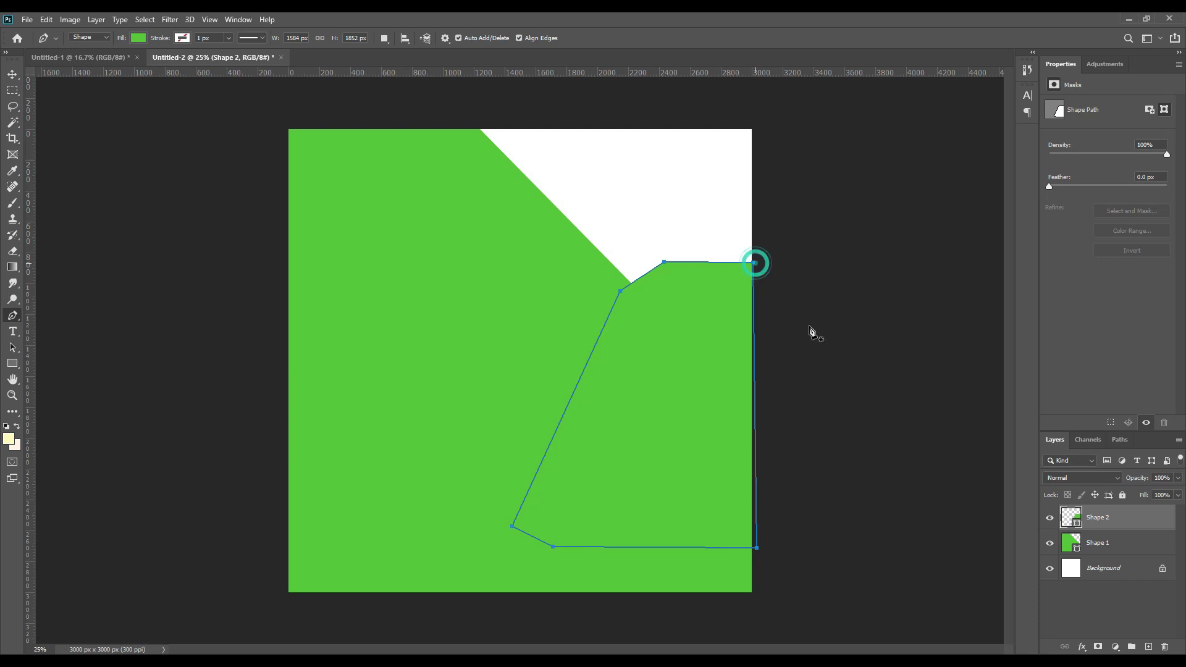
Set the second shape's fill to yellow #ffde00
double_click(1074, 525)
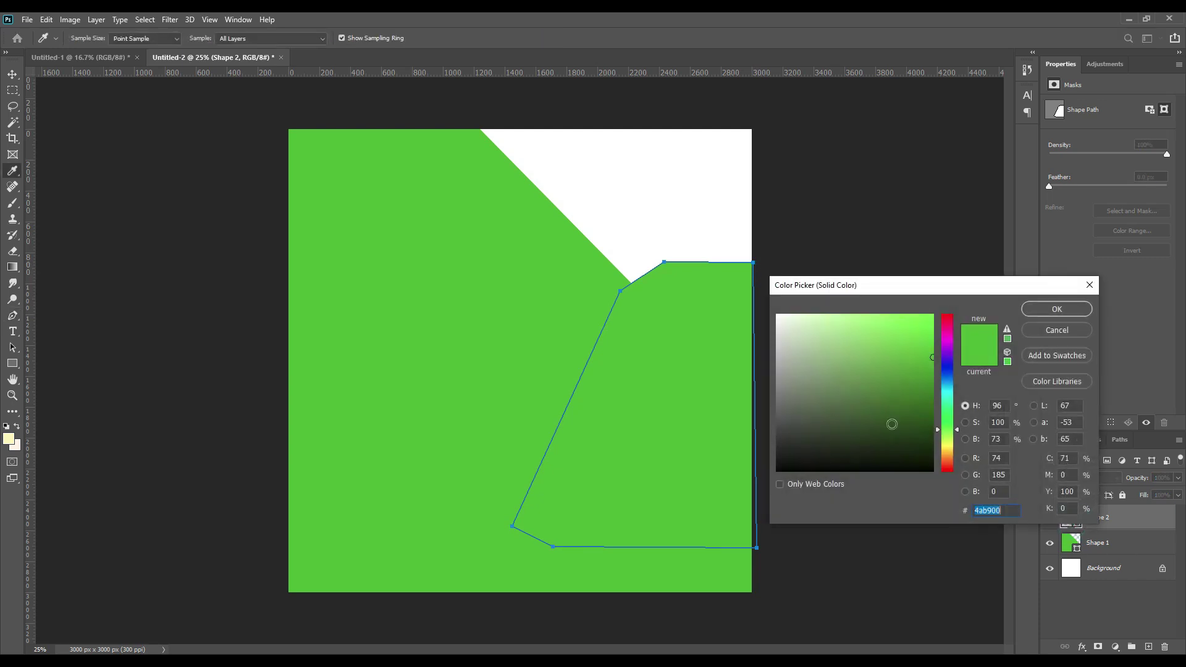
drag(942, 436, 948, 448)
click(933, 315)
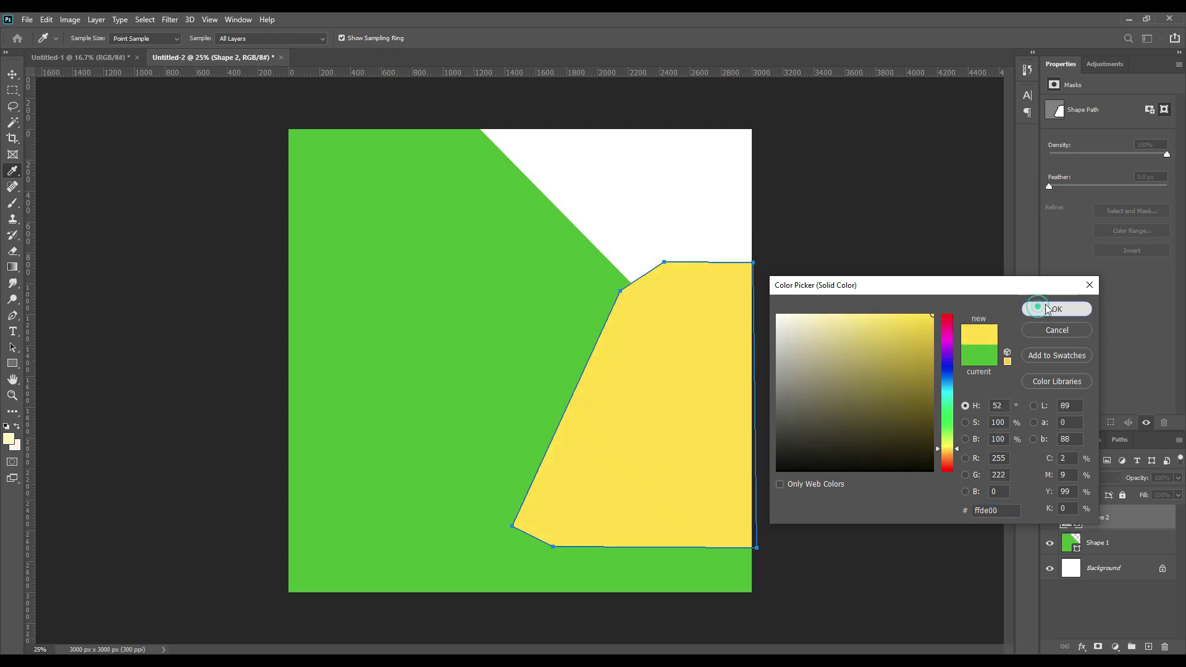
click(1054, 308)
right_click(12, 316)
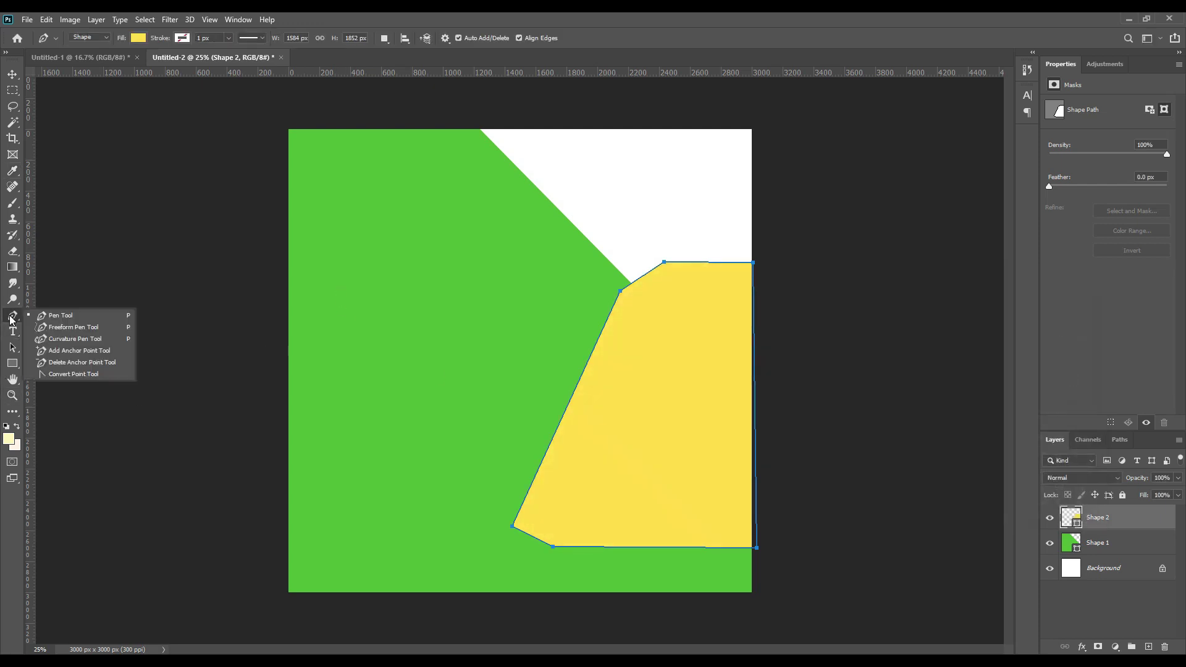
Add guides at the yellow shape's top and bottom, then curve its top-left corner
click(8, 75)
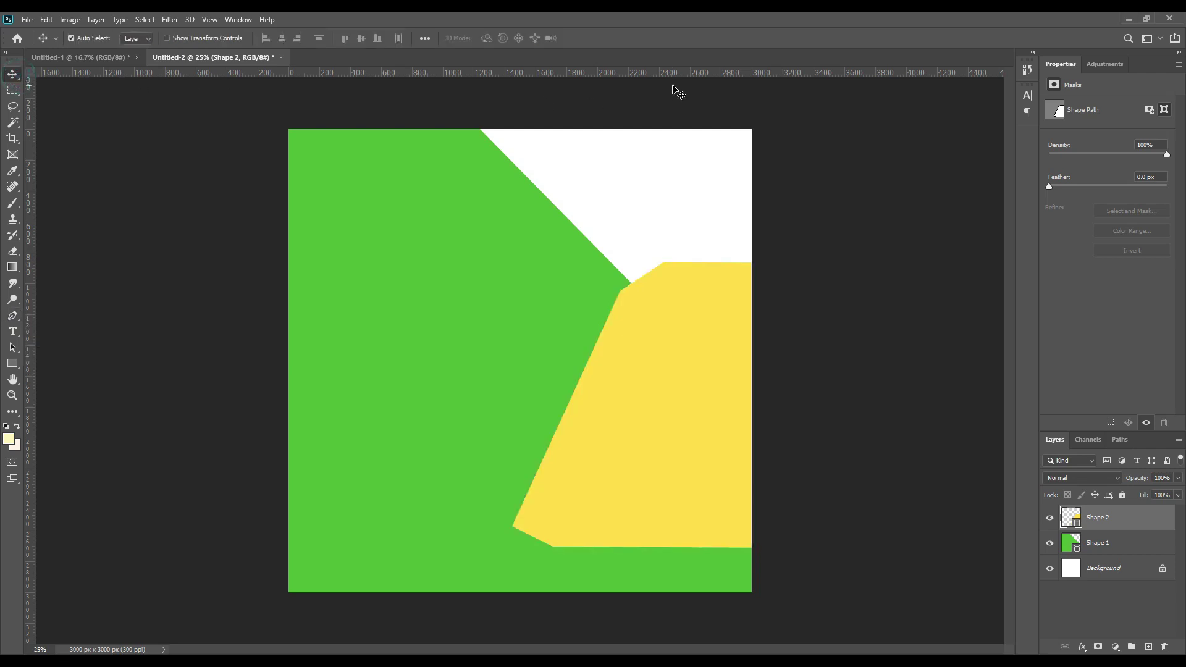
drag(697, 72, 730, 263)
drag(711, 72, 739, 547)
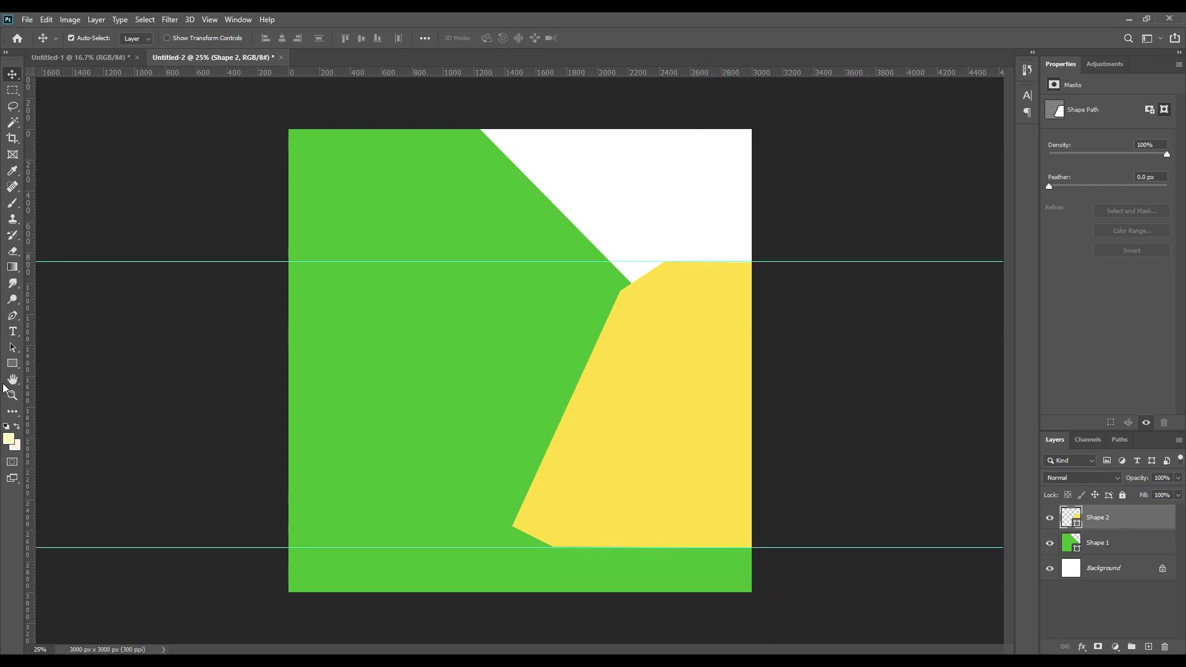
click(14, 316)
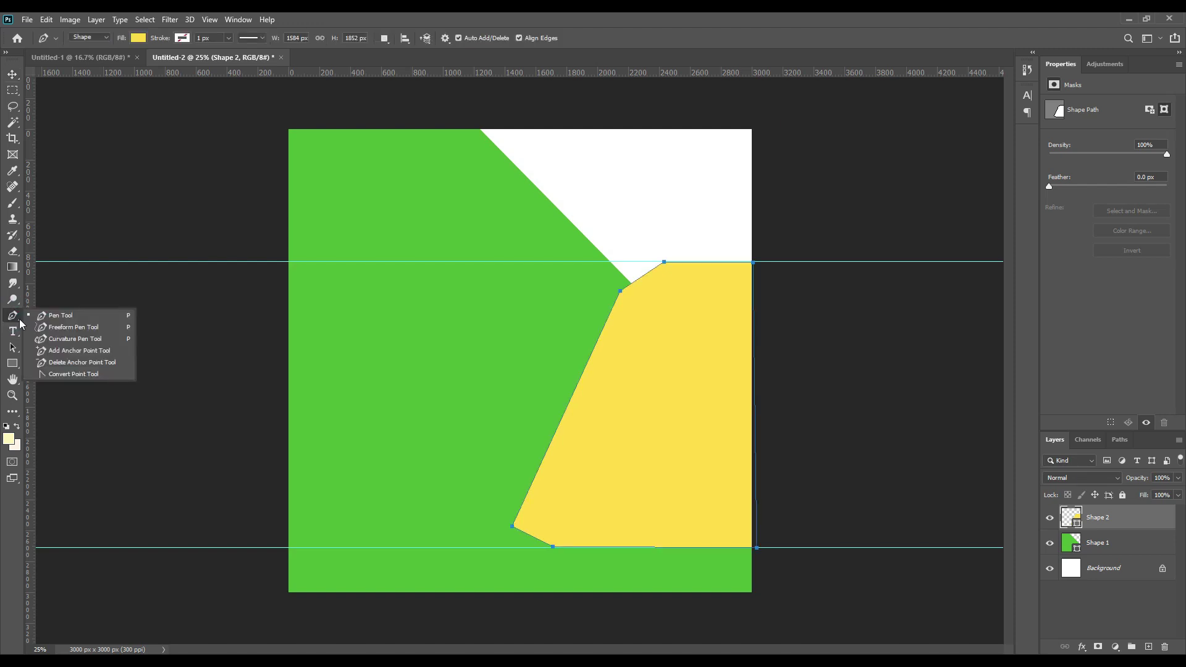
click(85, 350)
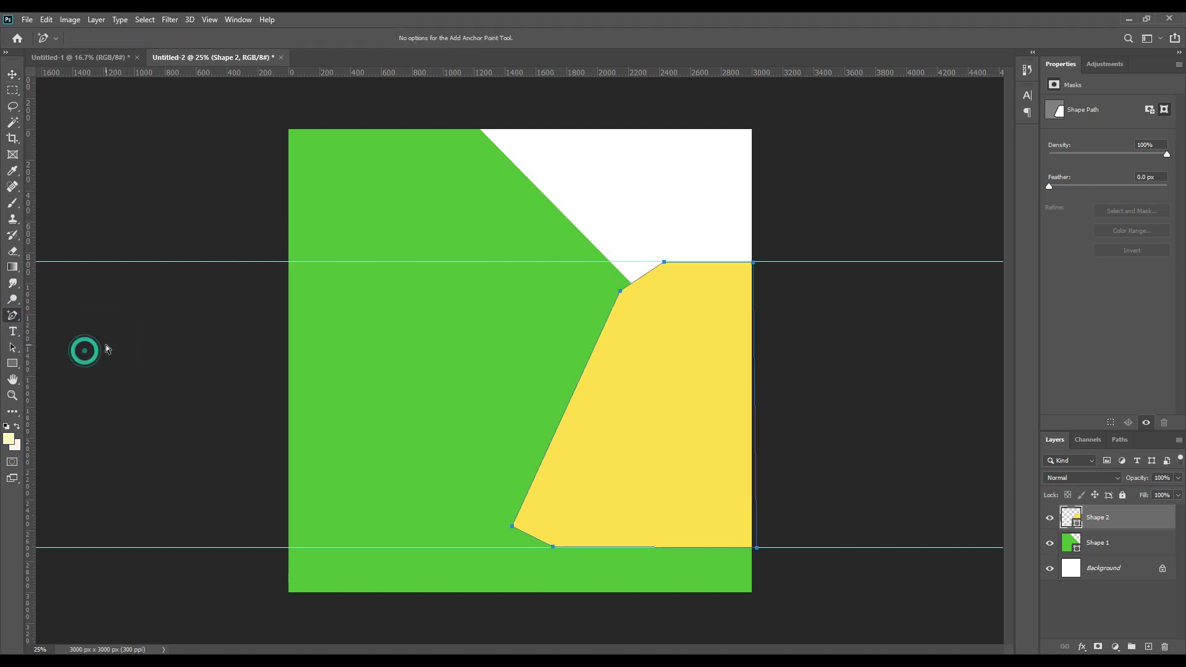
key(ctrl+plus)
key(ctrl+plus)
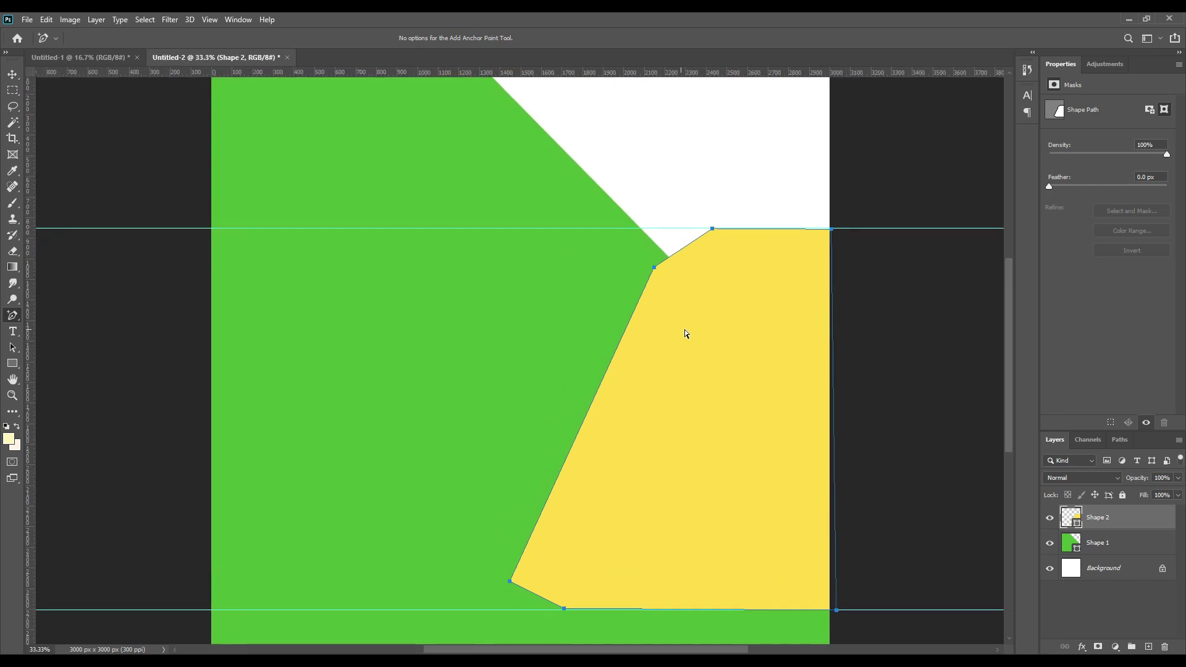
drag(828, 242, 629, 326)
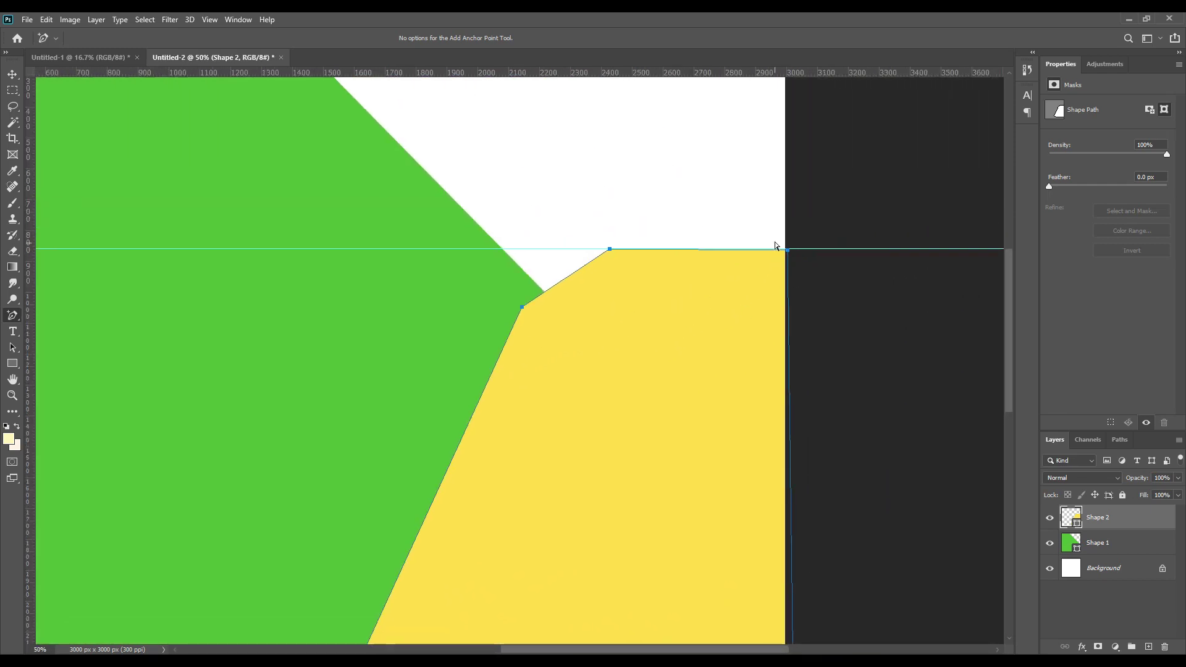
drag(765, 230, 866, 299)
drag(563, 279, 557, 263)
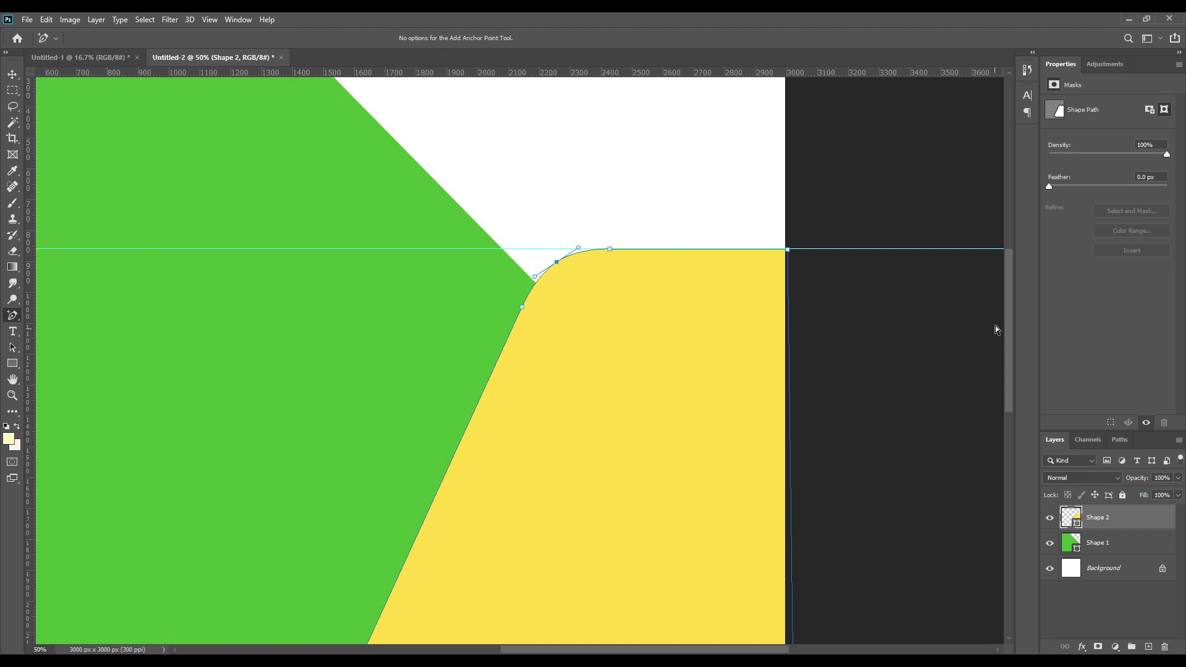
Round the yellow shape's bottom-left corner with an added anchor point and adjusted handles
drag(1007, 324, 1005, 425)
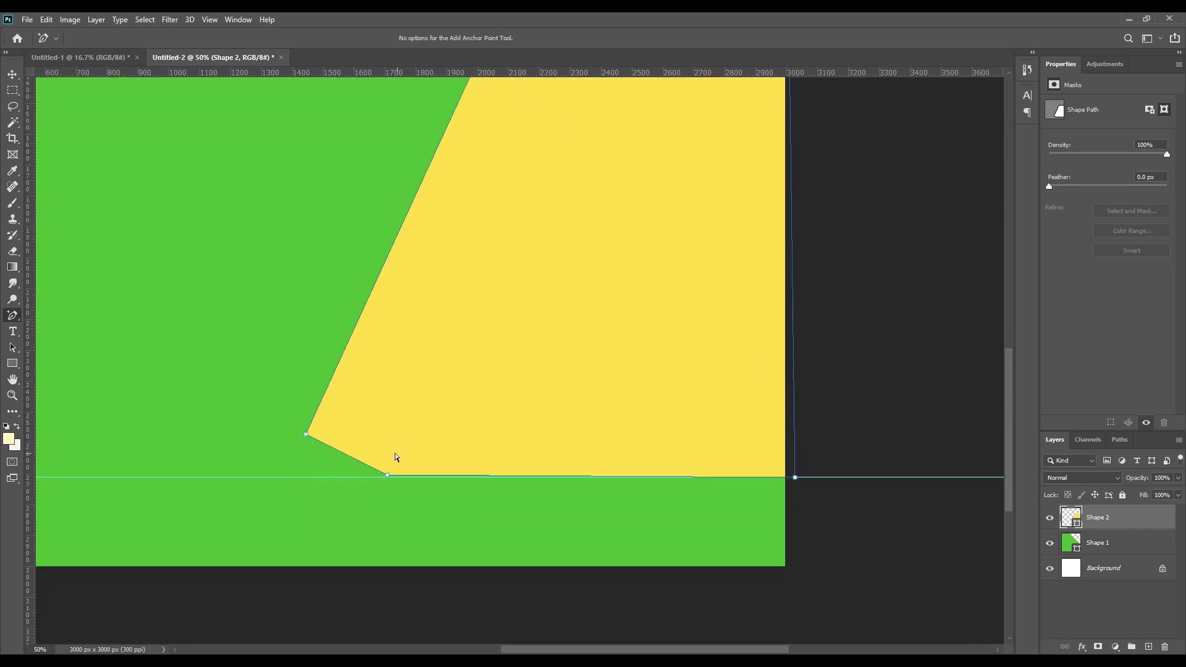
click(352, 458)
drag(328, 473, 317, 413)
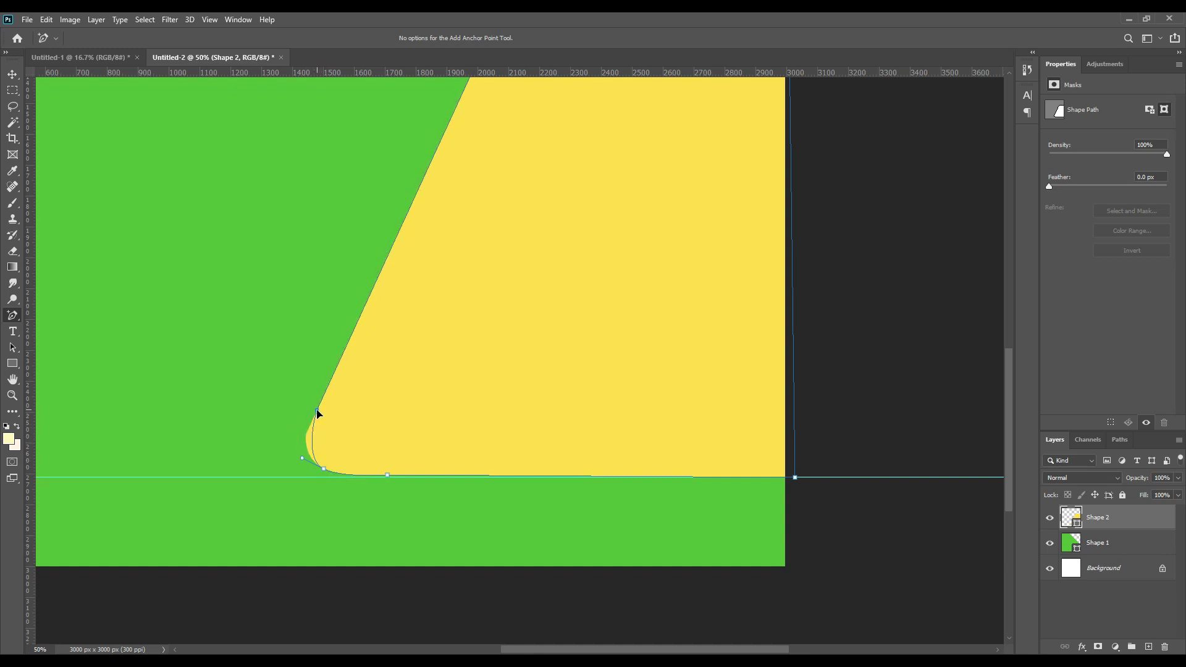
drag(302, 459, 299, 447)
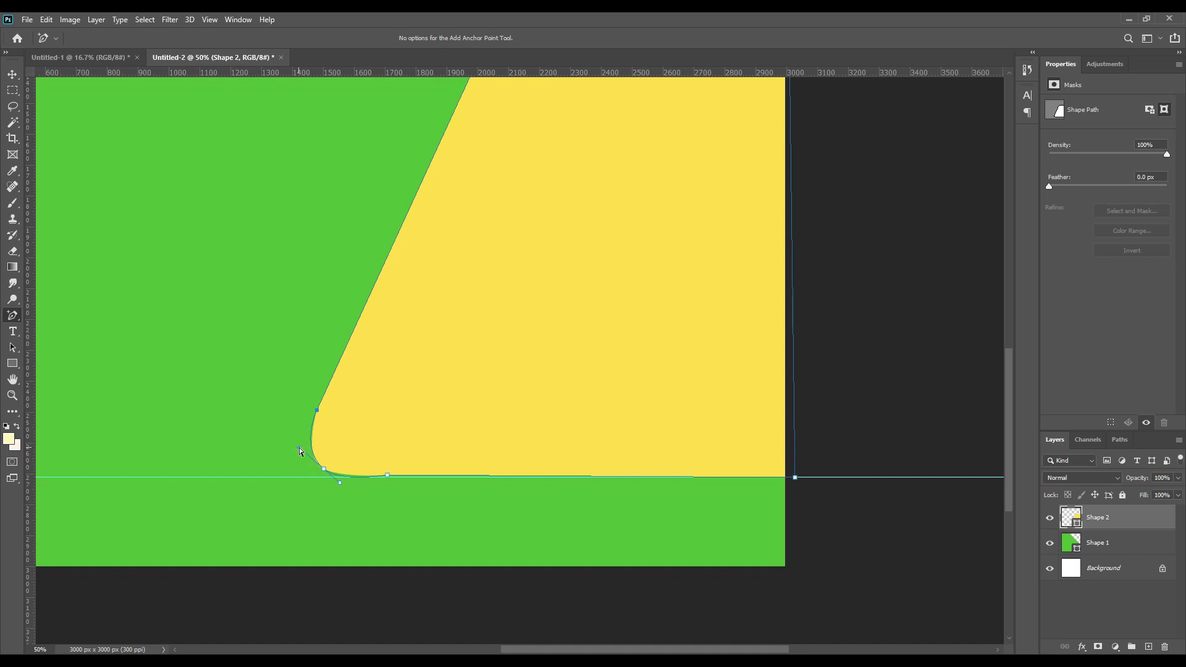
click(388, 476)
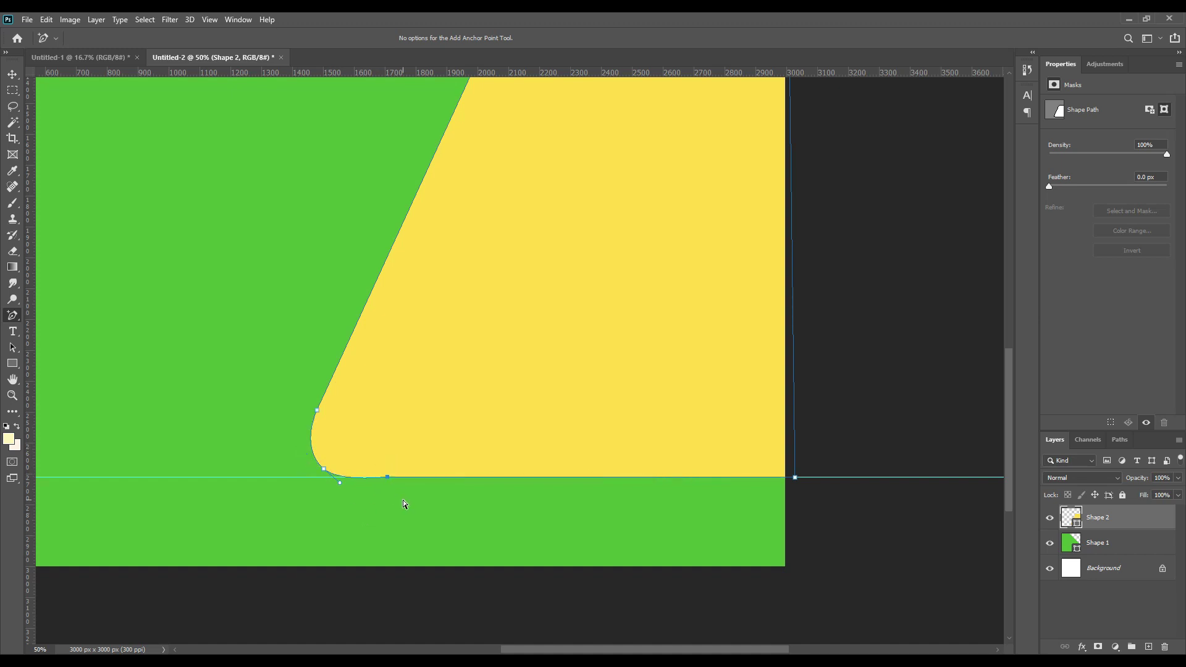
click(324, 469)
drag(340, 487, 319, 463)
click(328, 483)
drag(301, 438, 299, 437)
key(ctrl+0)
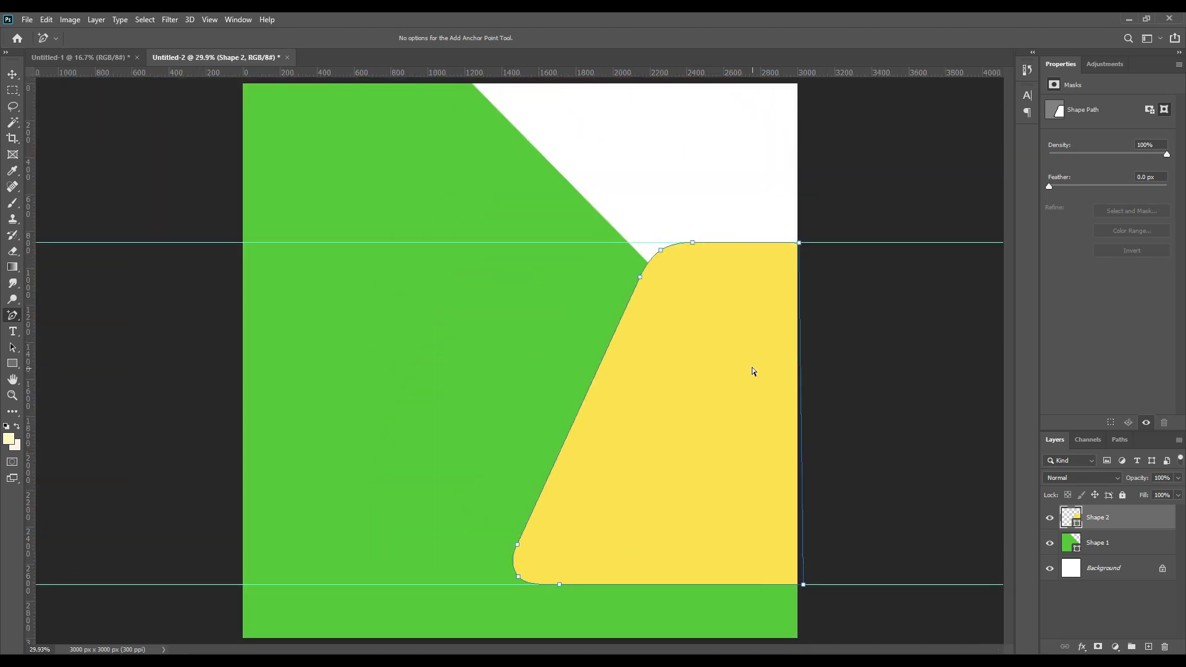
Drag the two horizontal guides off the canvas
click(12, 74)
click(64, 149)
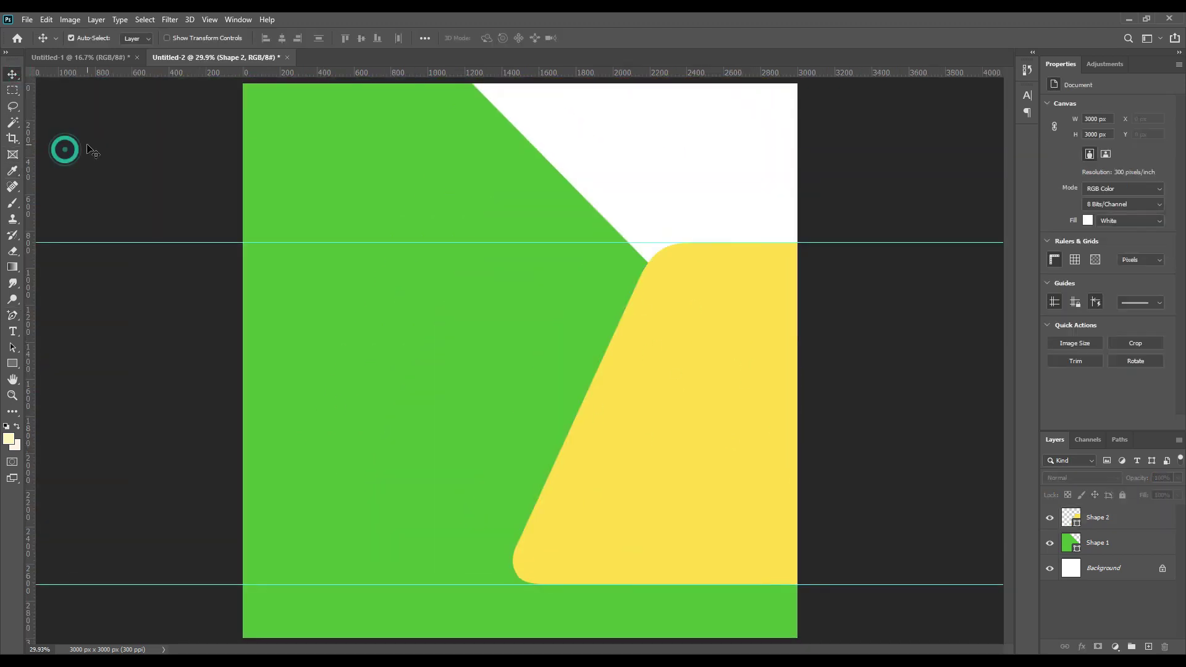
drag(559, 243, 627, 18)
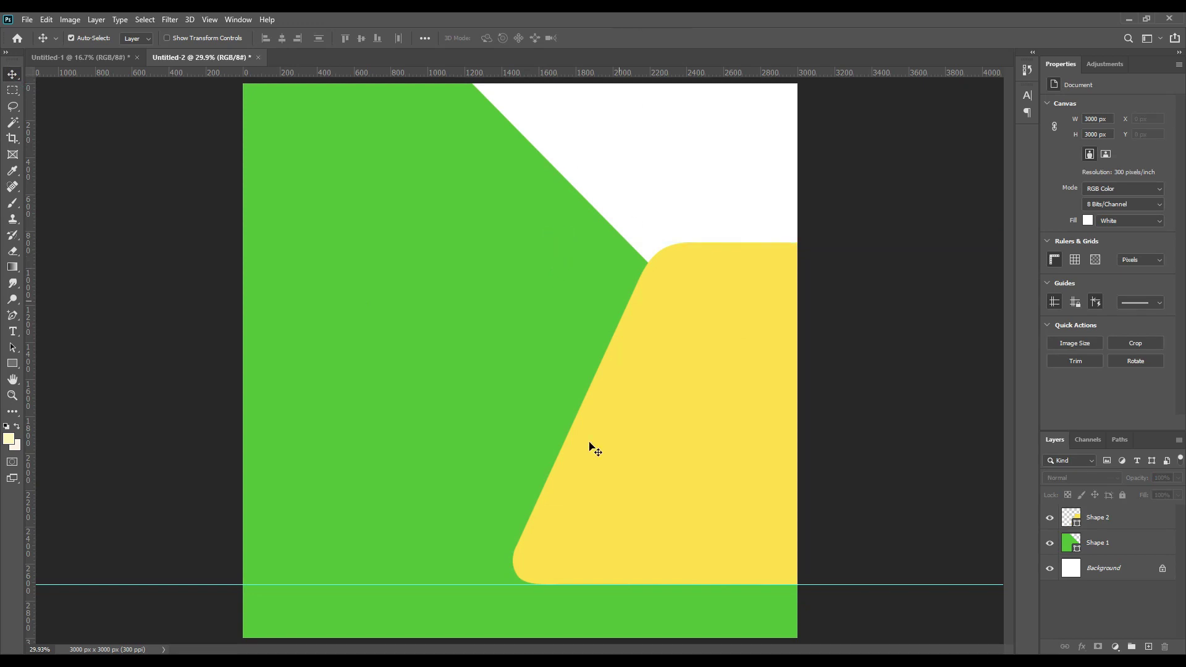
drag(498, 584, 531, 650)
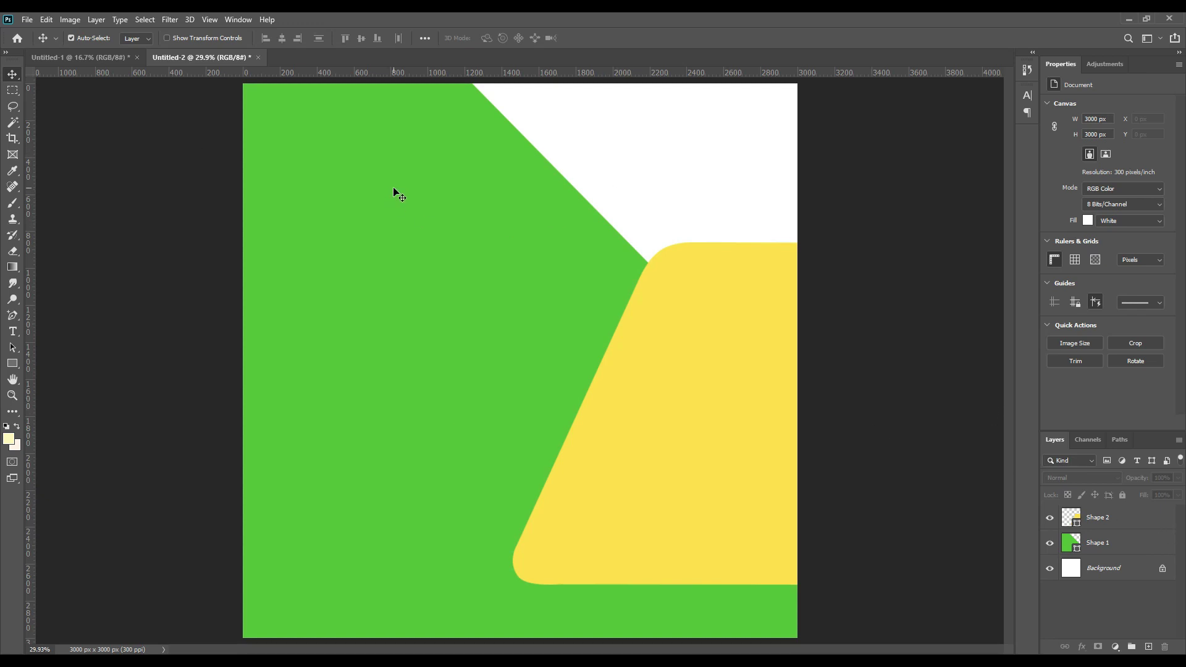
Copy the building photo from Untitled-1 into the banner, placing it beneath the yellow shape
click(79, 56)
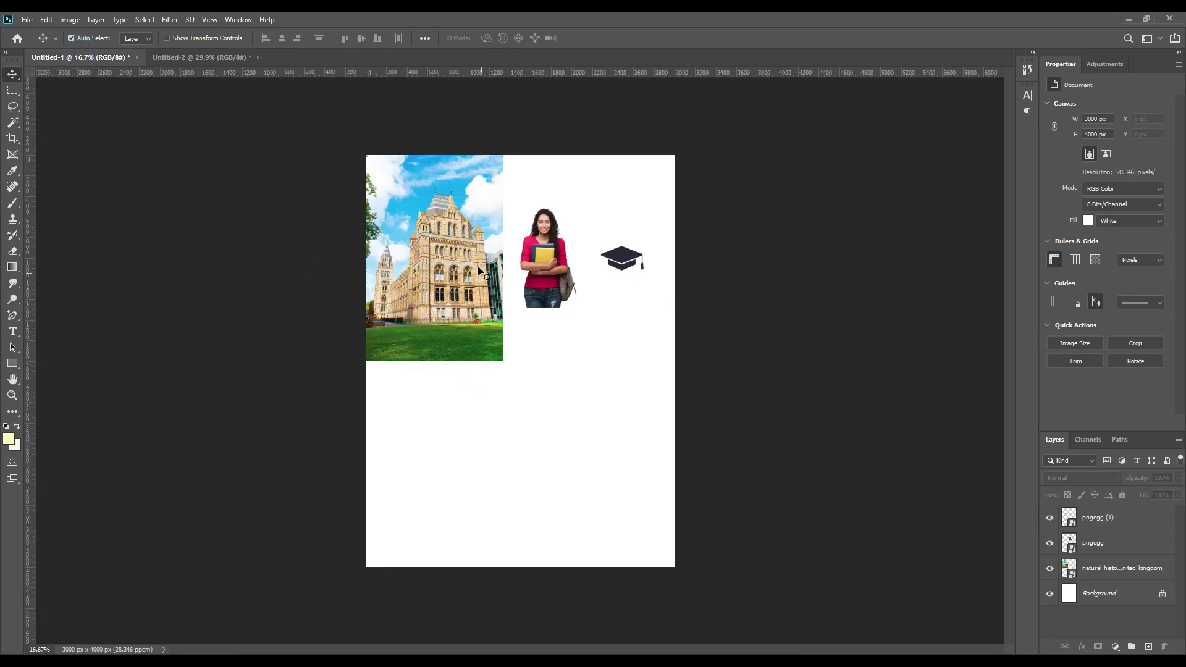
click(425, 229)
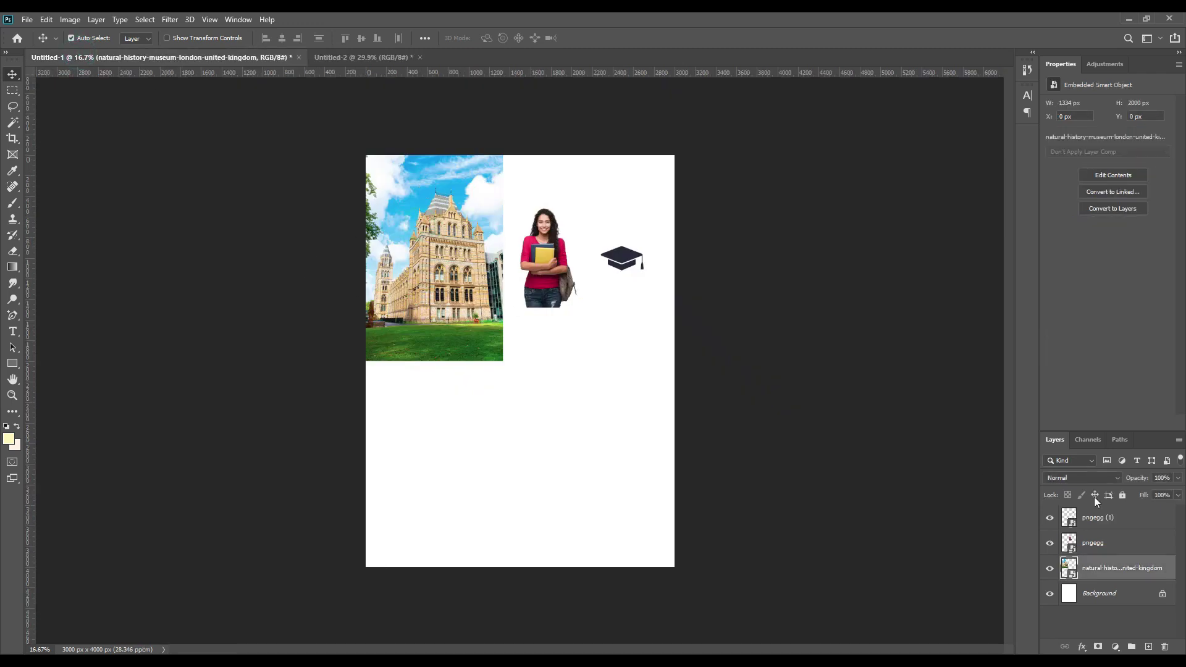
drag(1090, 569, 346, 367)
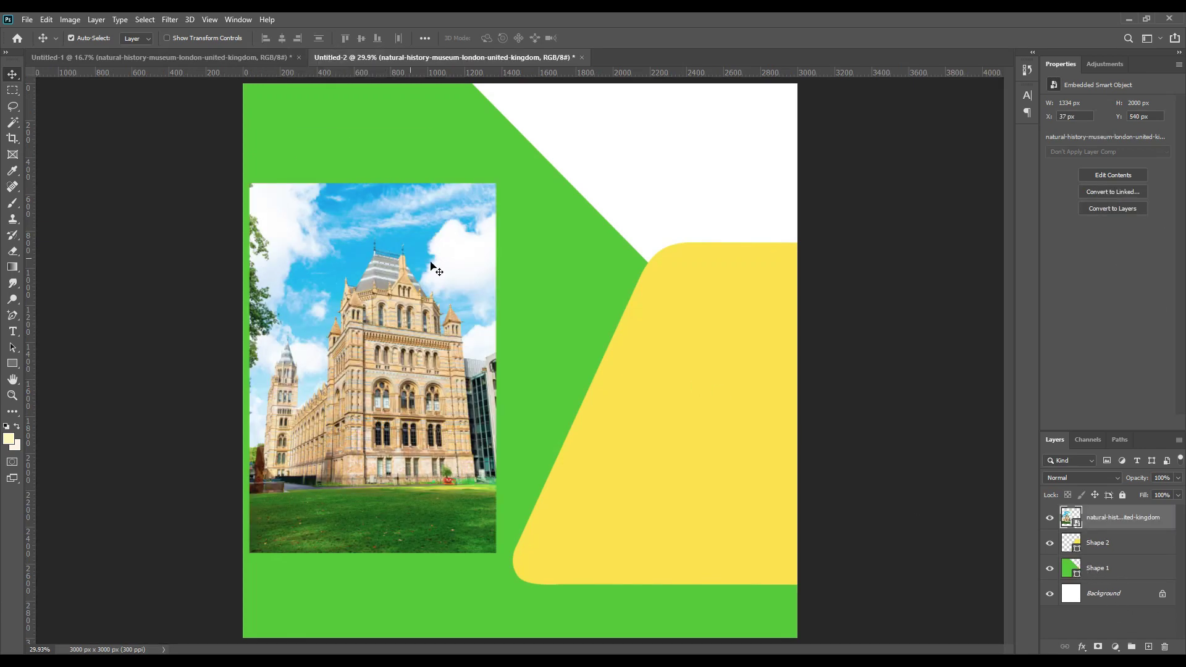
click(552, 247)
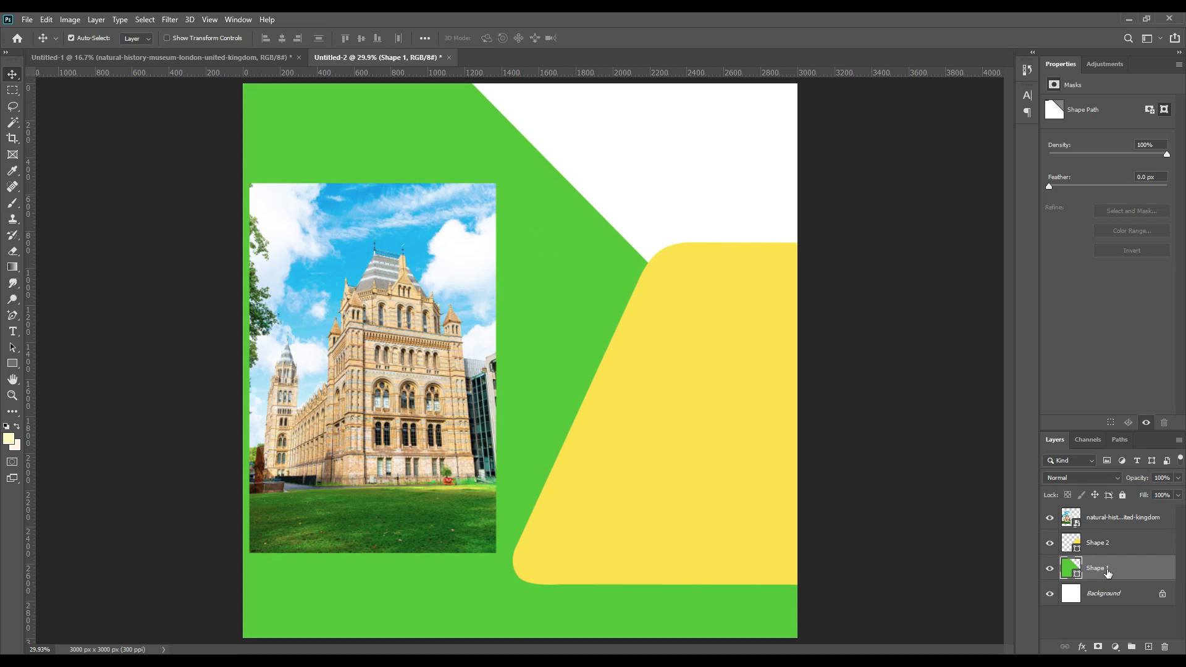
drag(1123, 517, 1114, 555)
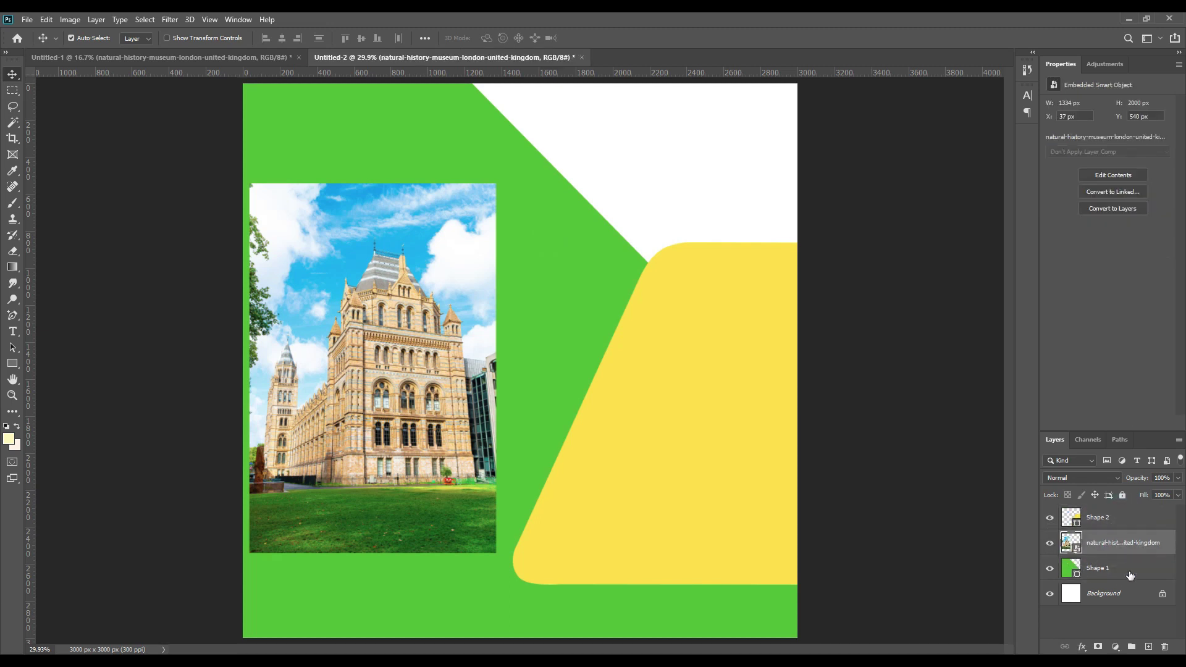
click(1105, 571)
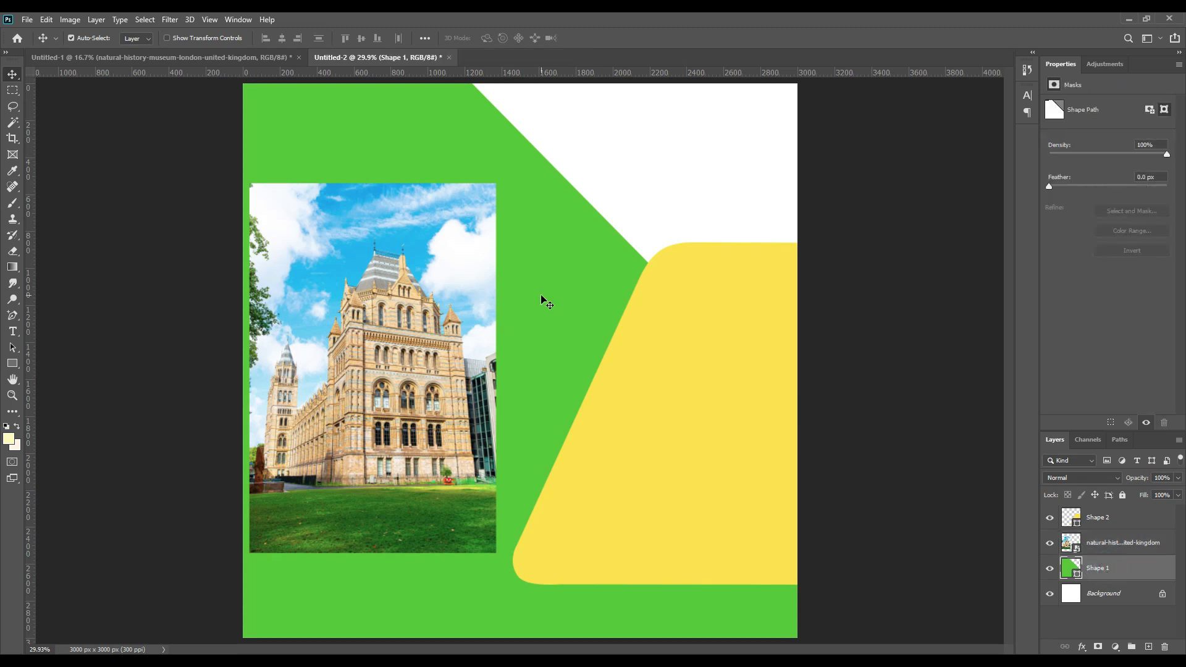
click(1111, 546)
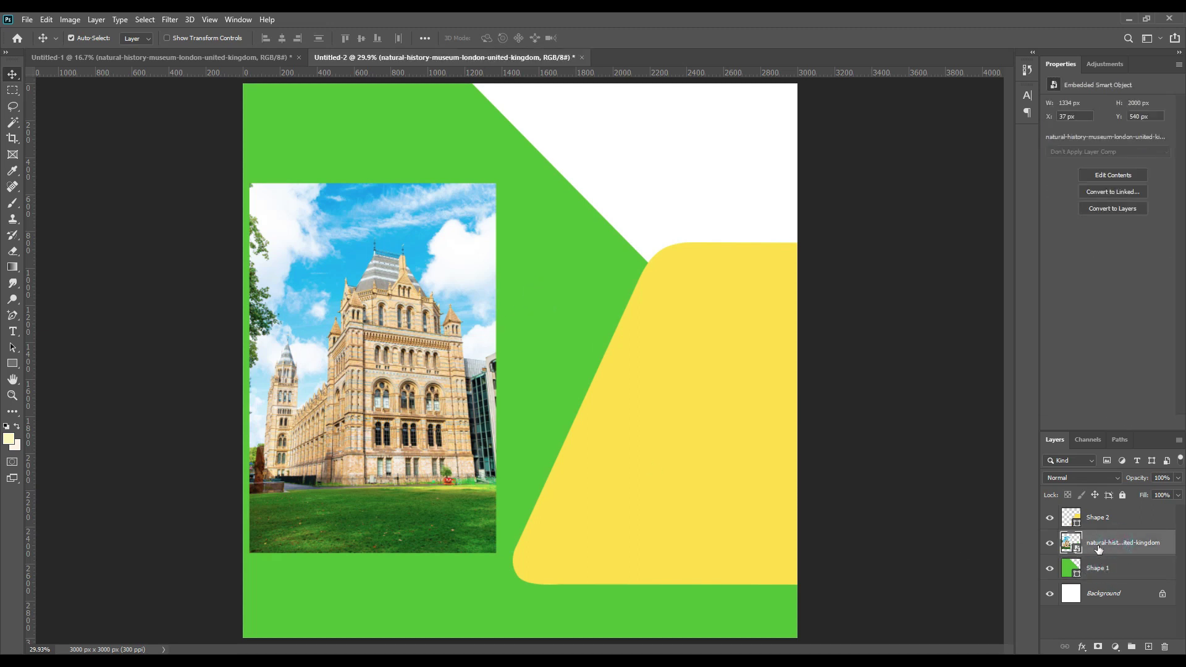
click(1106, 545)
key(ctrl)
Scale the building photo to about 3252 × 4875 px so it fills the canvas
key(ctrl+t)
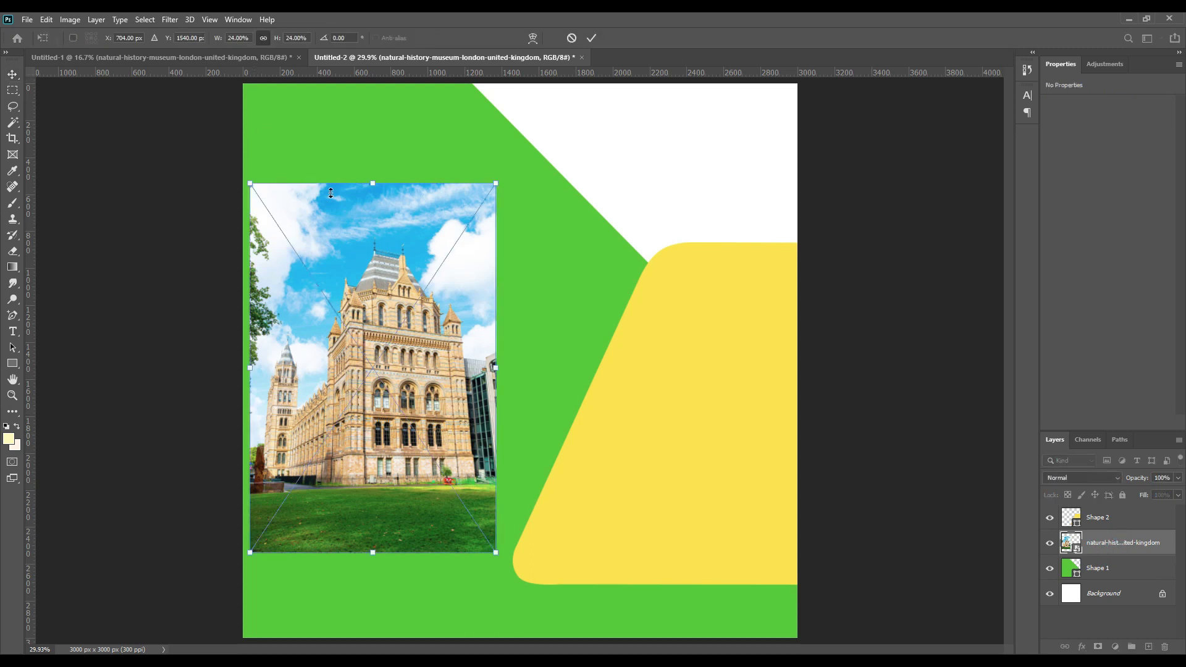
drag(529, 177, 684, 353)
drag(656, 551, 809, 665)
drag(811, 362, 860, 376)
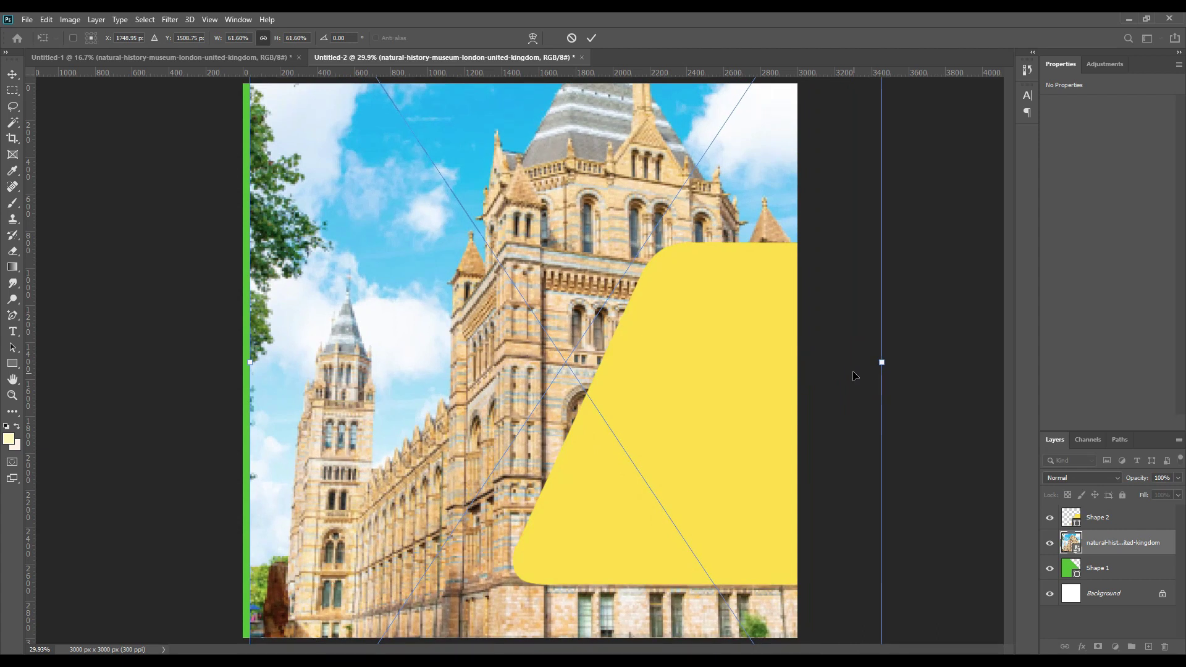
drag(574, 157, 402, 231)
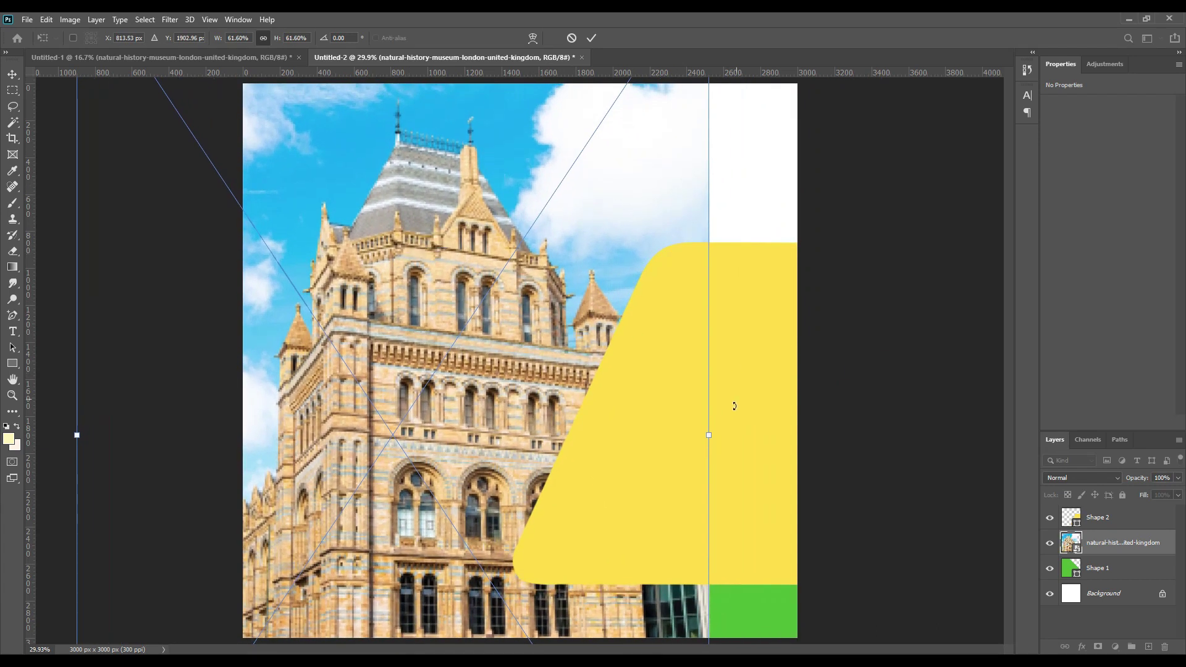
drag(710, 436, 836, 434)
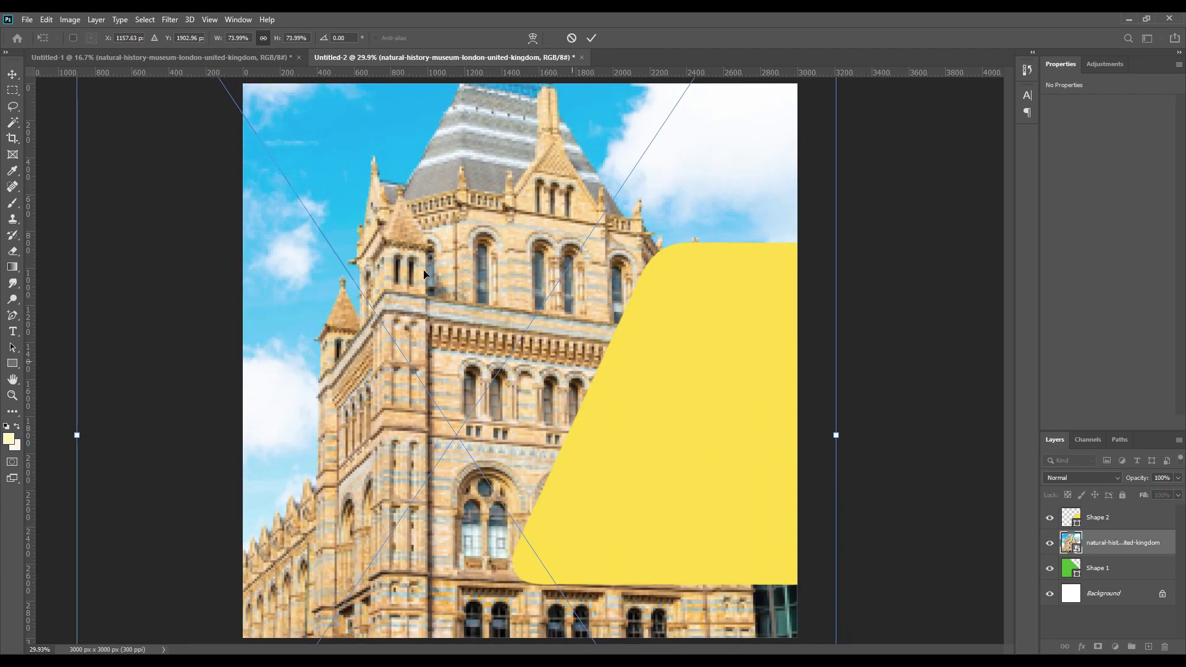
drag(425, 267, 393, 334)
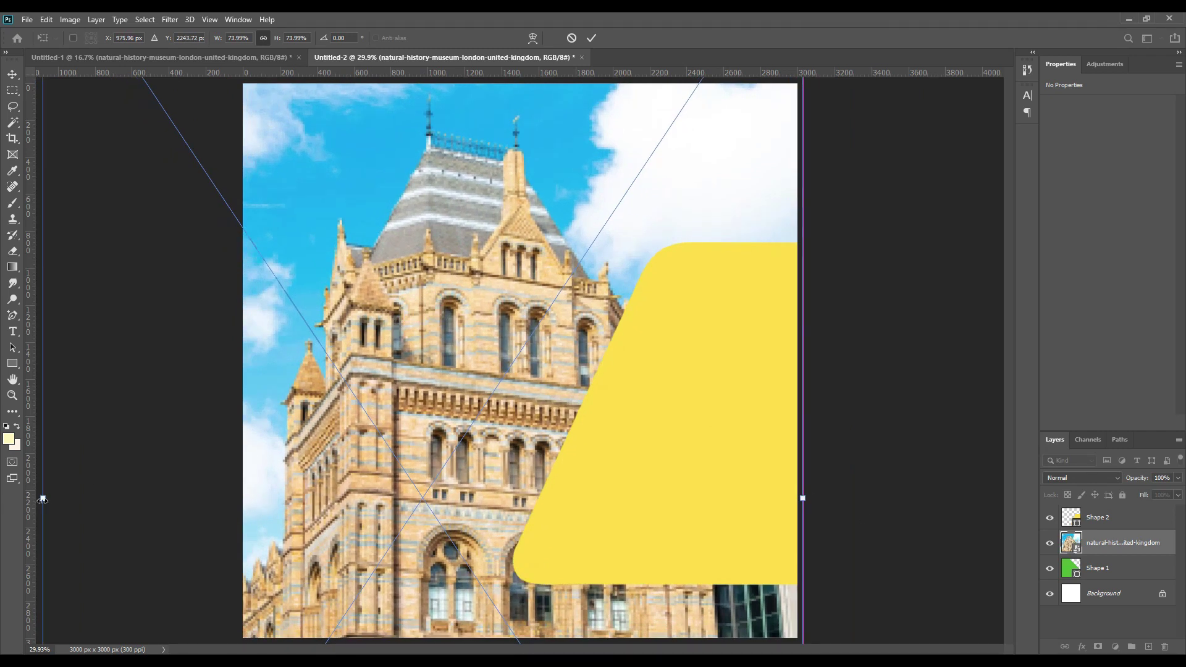
drag(43, 499, 243, 442)
drag(467, 446, 380, 436)
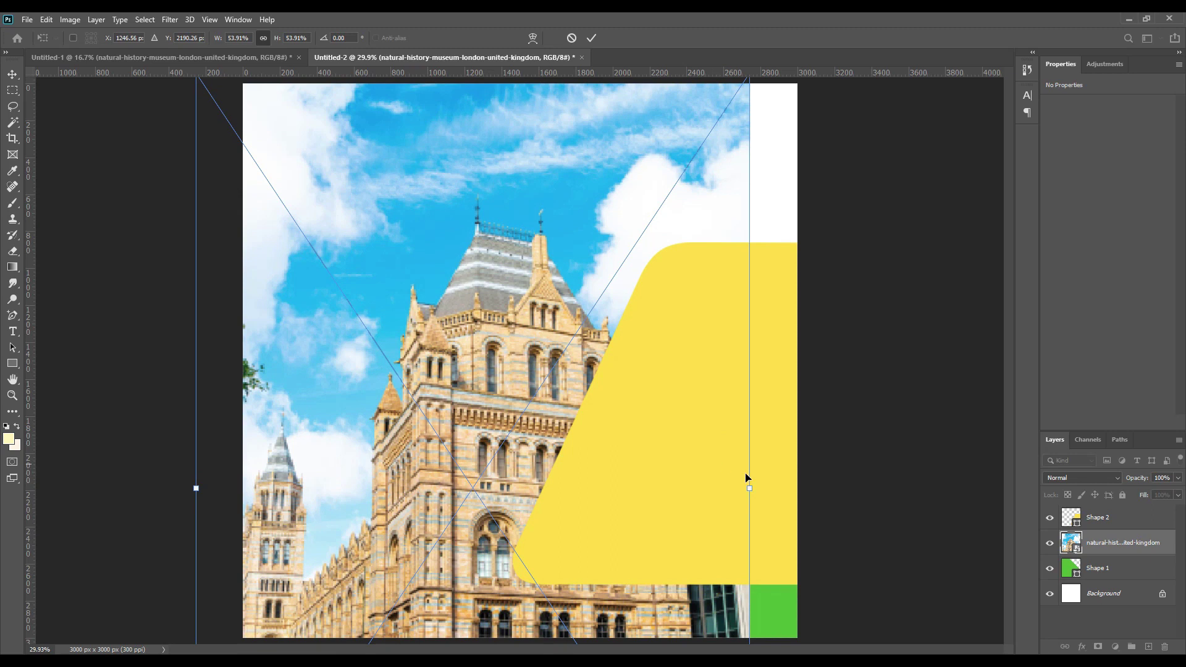
drag(752, 489, 796, 490)
drag(435, 412, 433, 324)
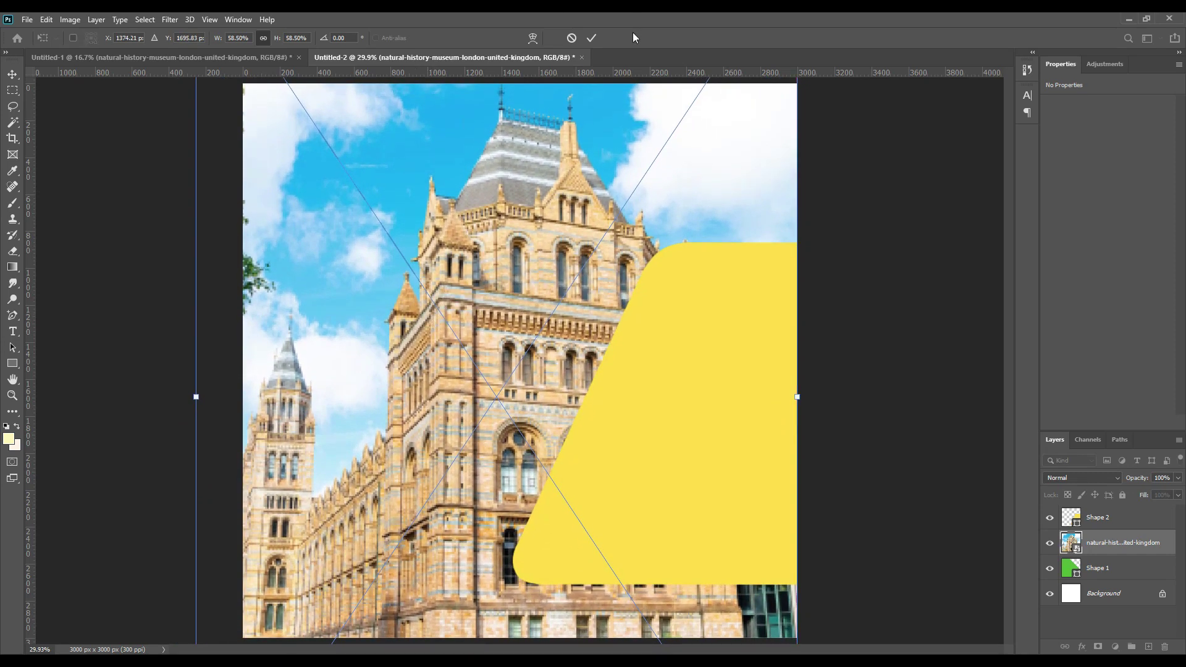
click(591, 39)
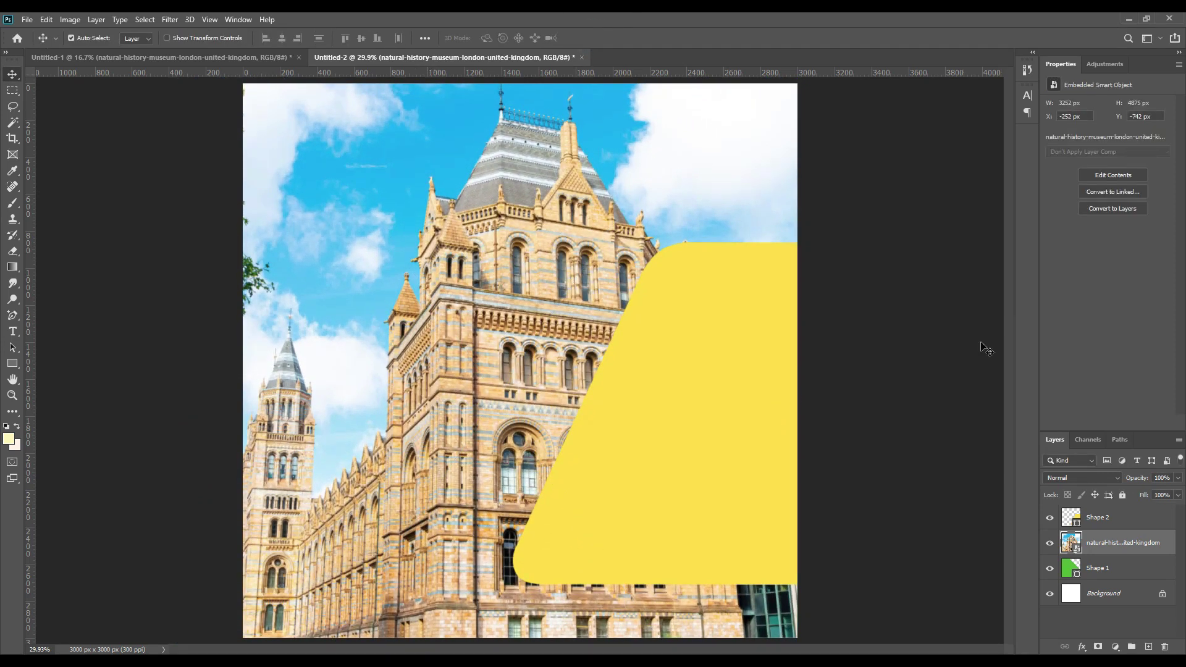
Clip the museum photo into the green shape and blend it with Multiply at 40% opacity
right_click(1123, 545)
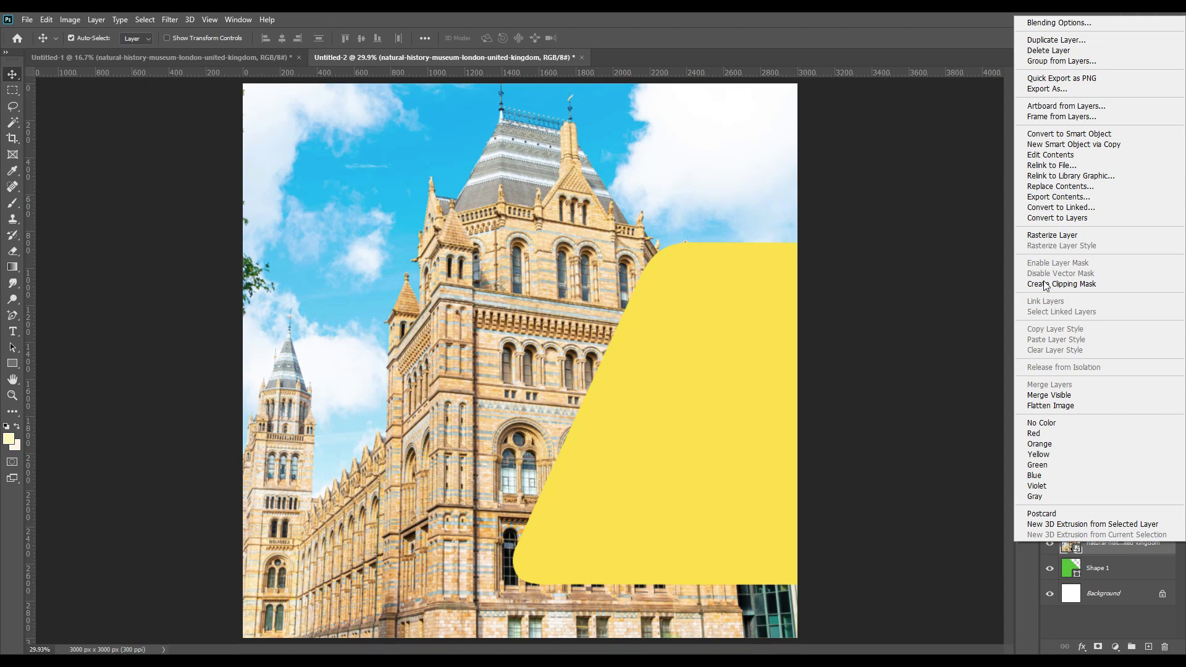
click(1075, 285)
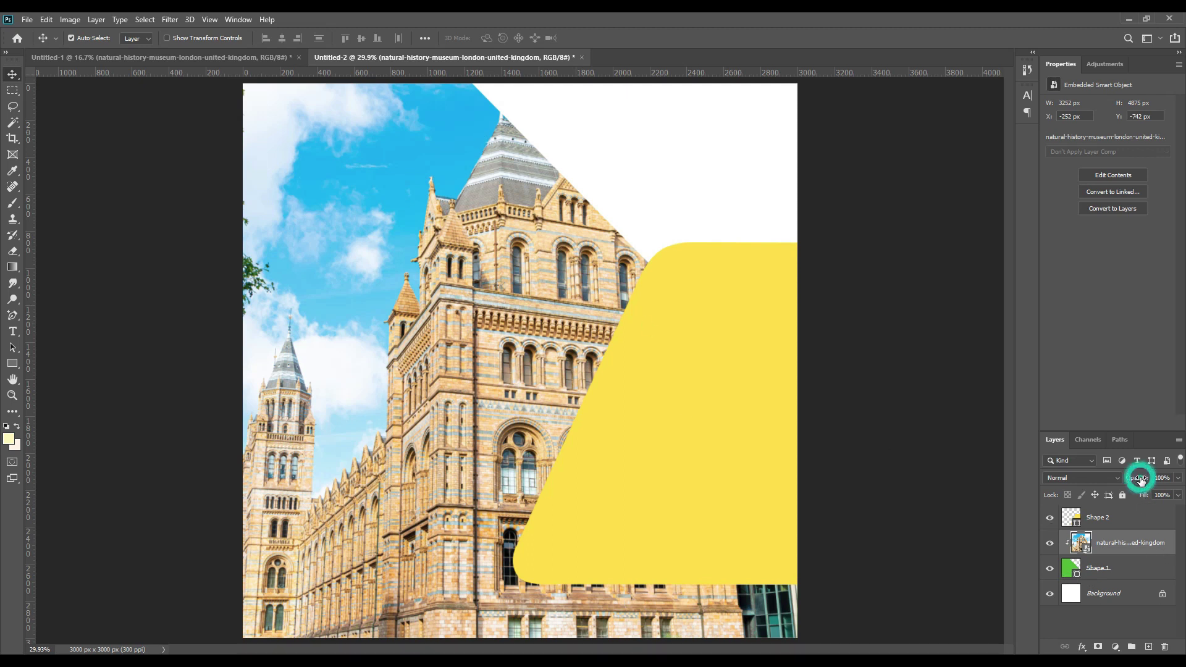
click(1115, 477)
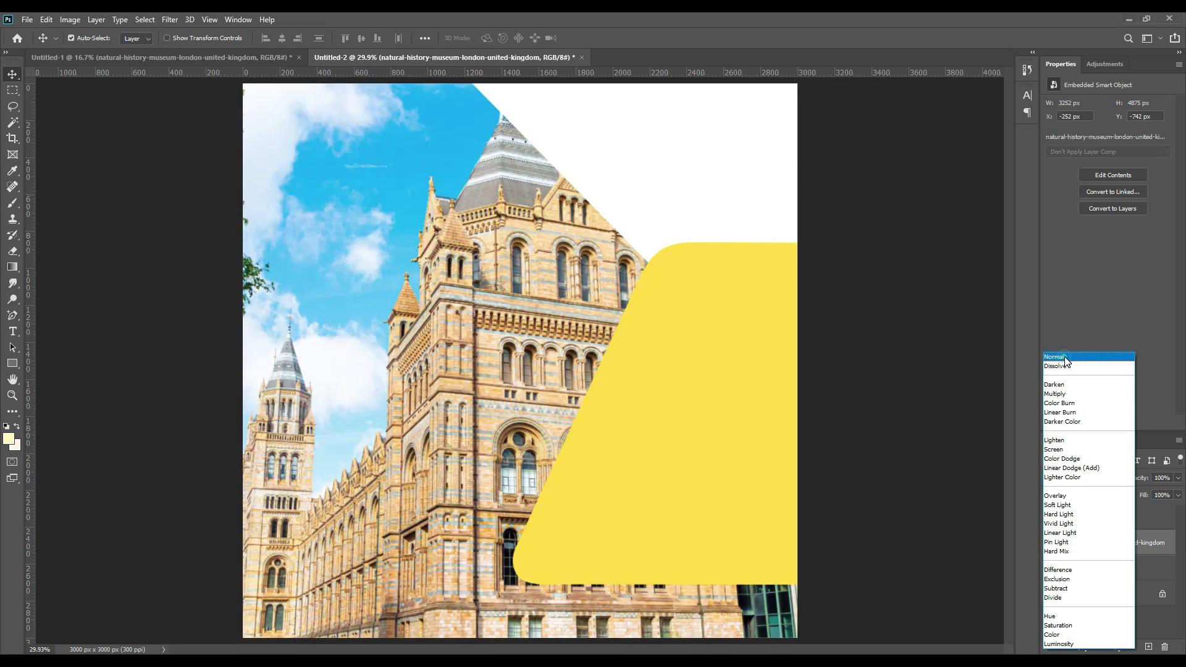
click(1064, 358)
drag(1142, 481, 1127, 480)
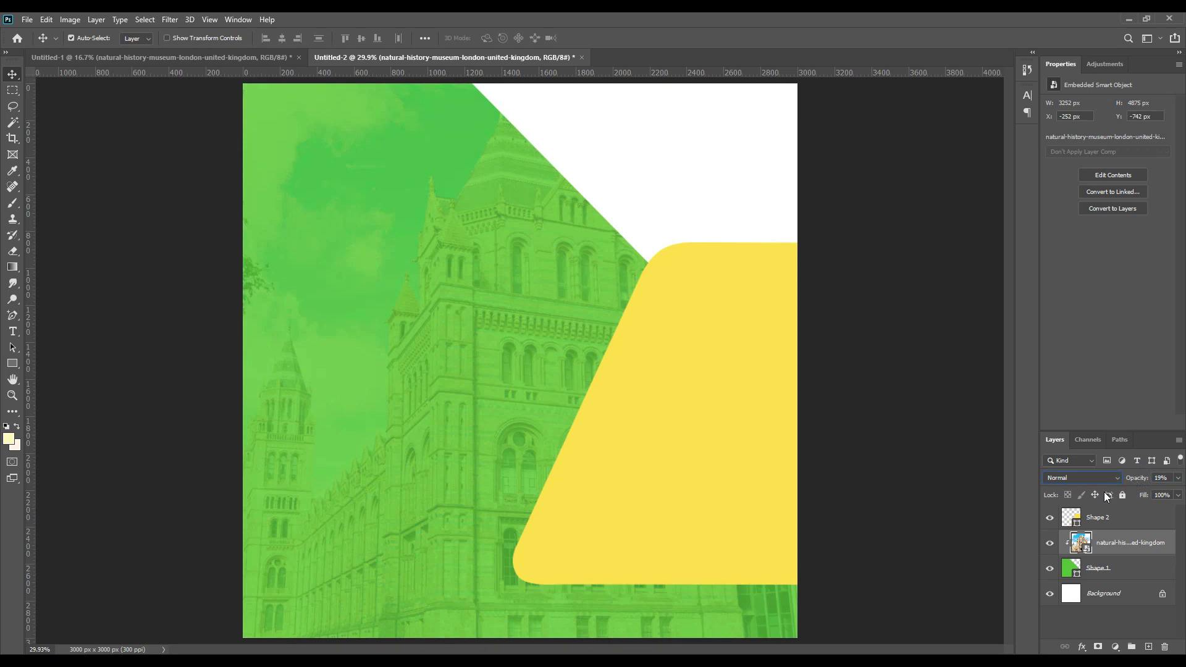
click(1081, 478)
click(1061, 393)
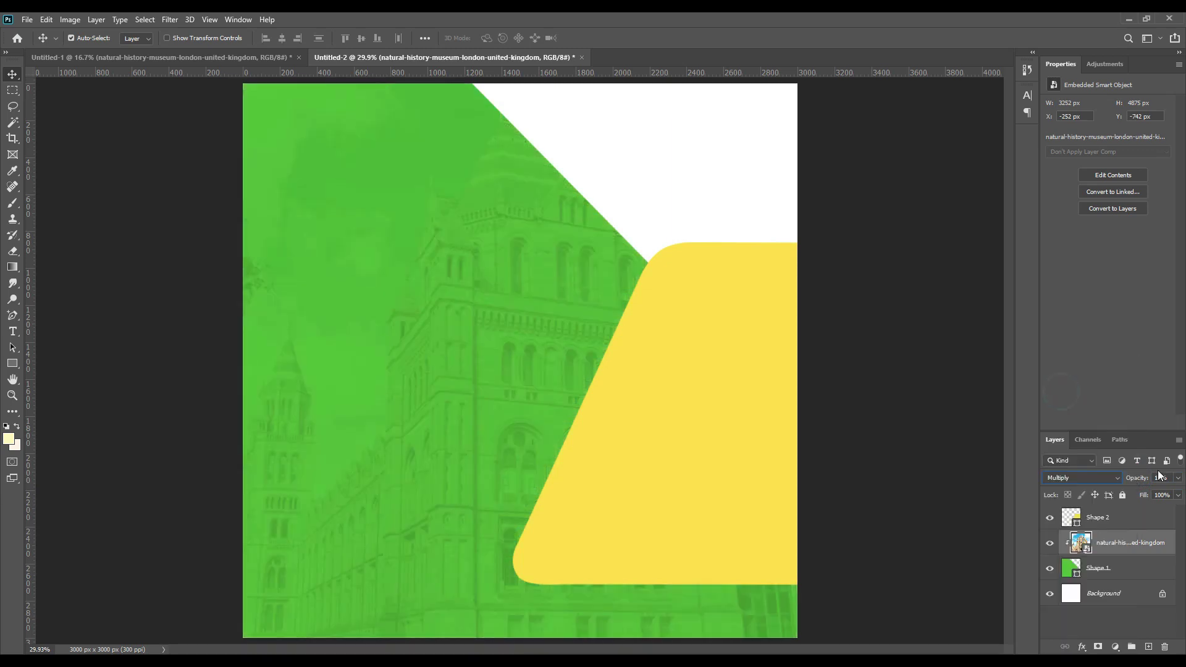
drag(1133, 480, 1141, 480)
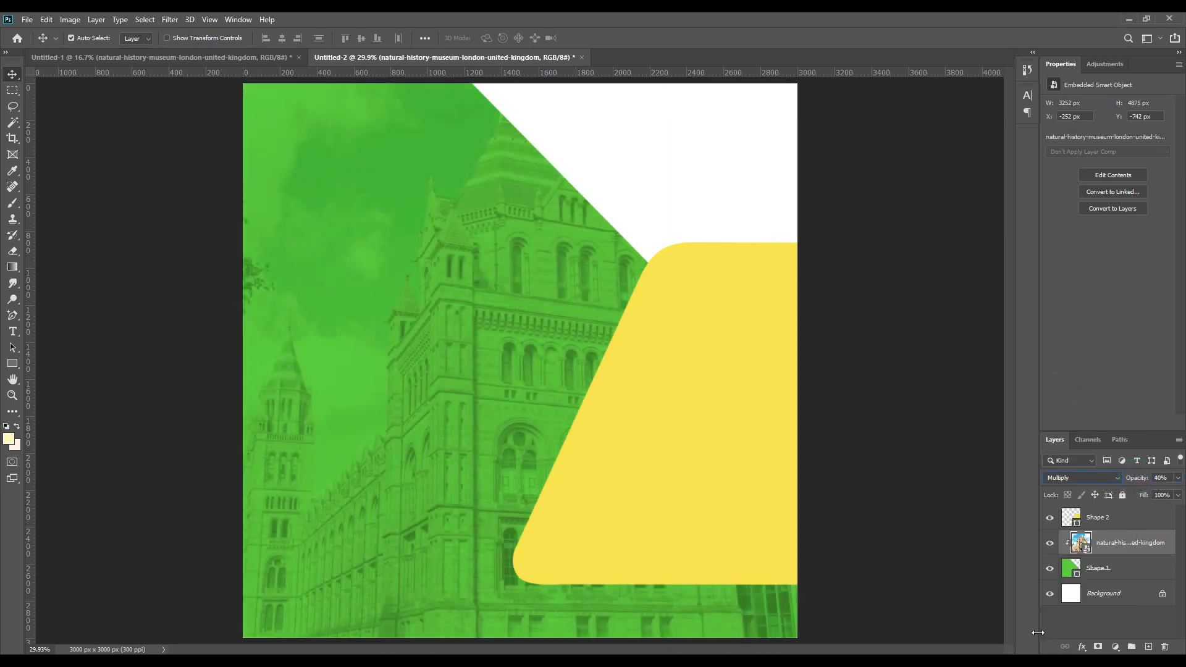
Change the green shape's fill to a darker green
double_click(1075, 575)
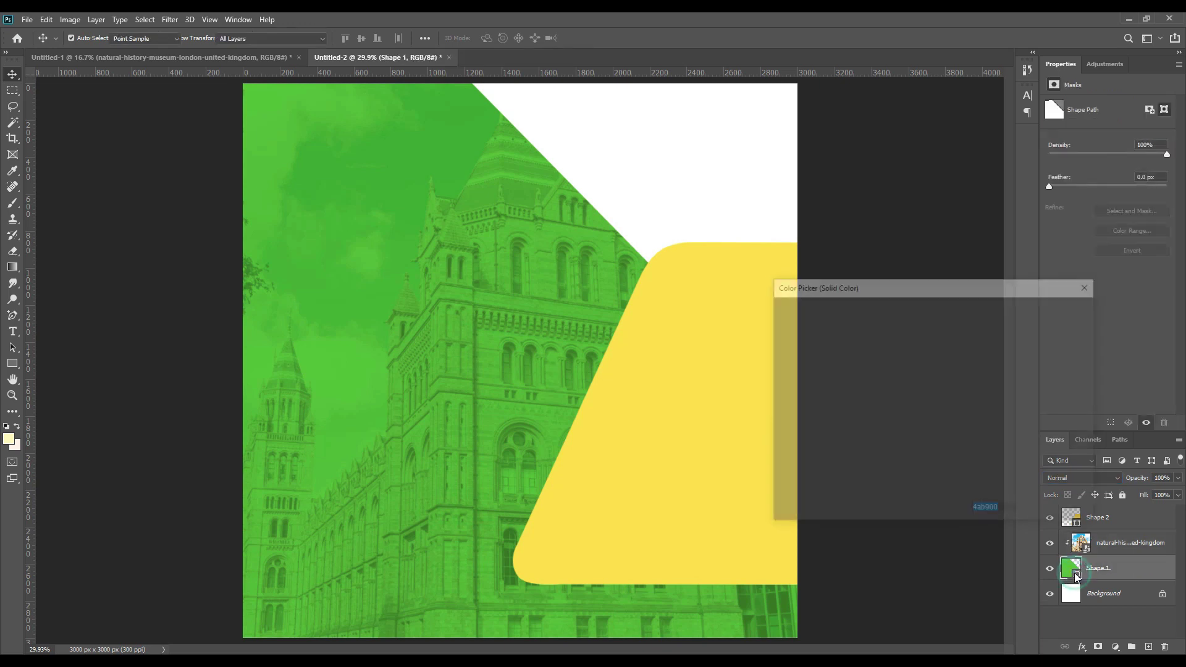
mouse_move(936, 365)
mouse_down()
mouse_move(936, 410)
mouse_move(937, 392)
mouse_move(956, 428)
mouse_up()
drag(918, 392, 934, 391)
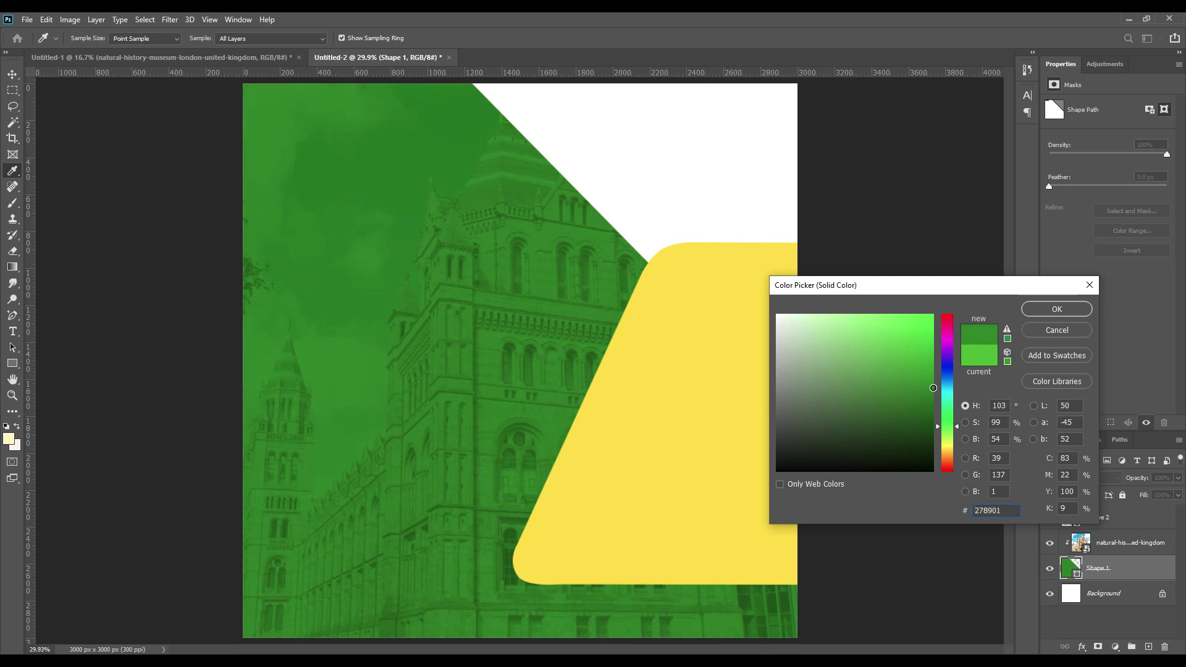
drag(932, 392, 933, 398)
click(1036, 312)
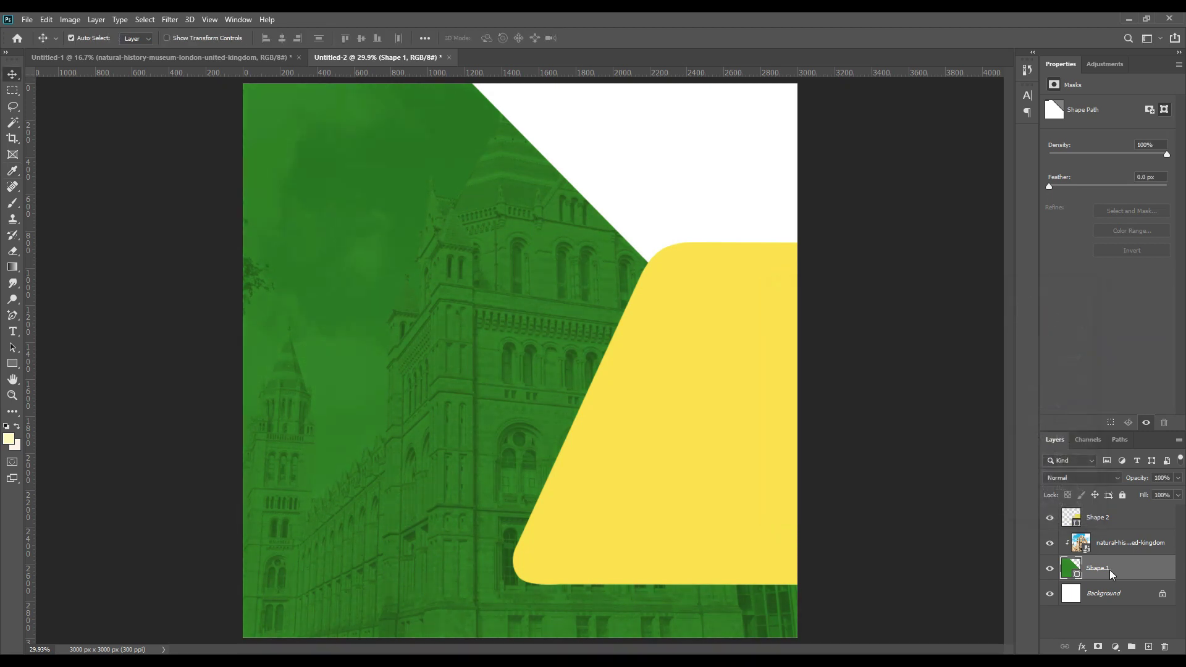
Add a light grey (e7e7e7) Solid Color fill layer above the Background
click(1108, 599)
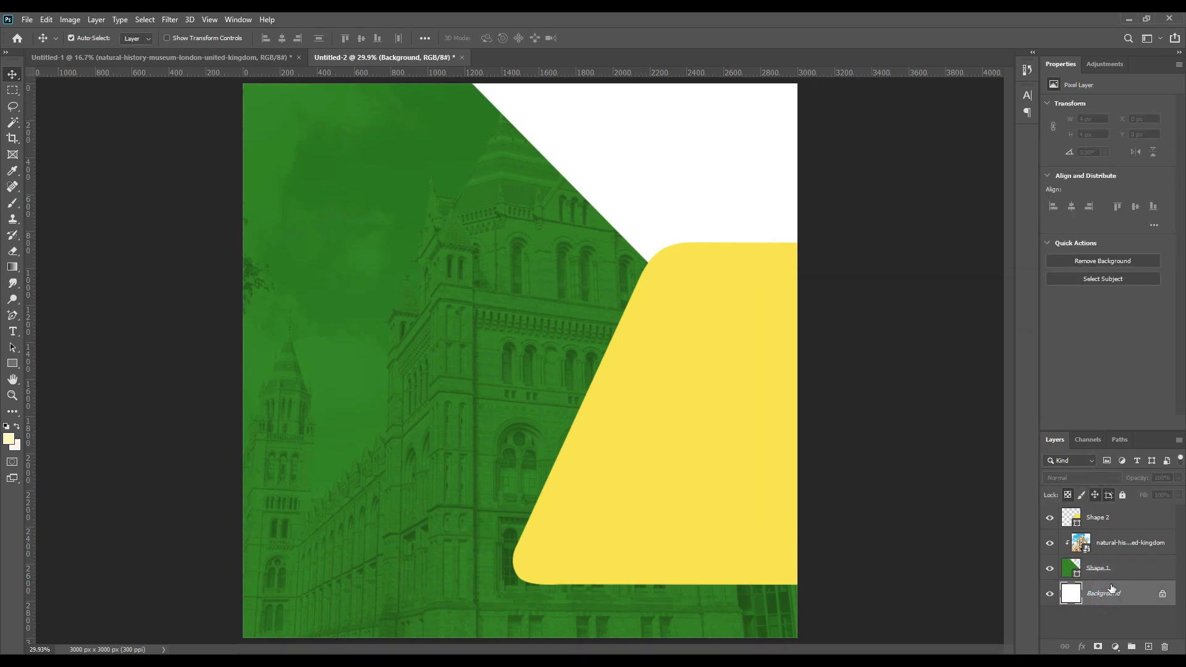
click(1115, 647)
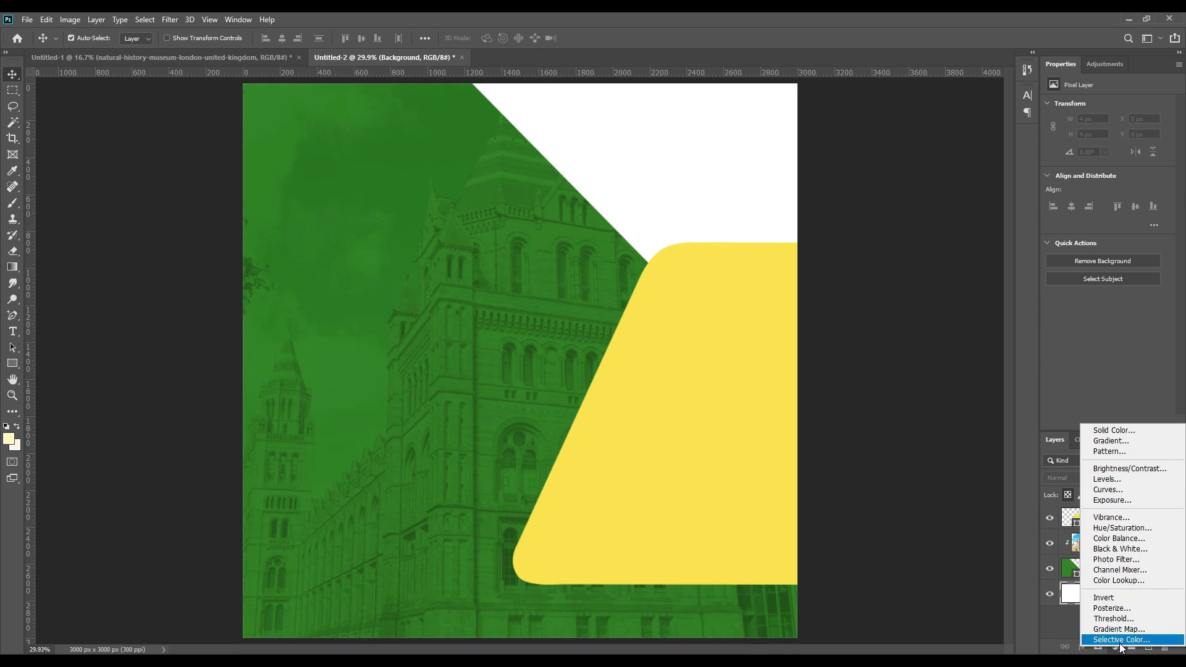
click(1117, 433)
mouse_move(817, 337)
mouse_down()
mouse_move(766, 345)
mouse_move(763, 328)
mouse_up()
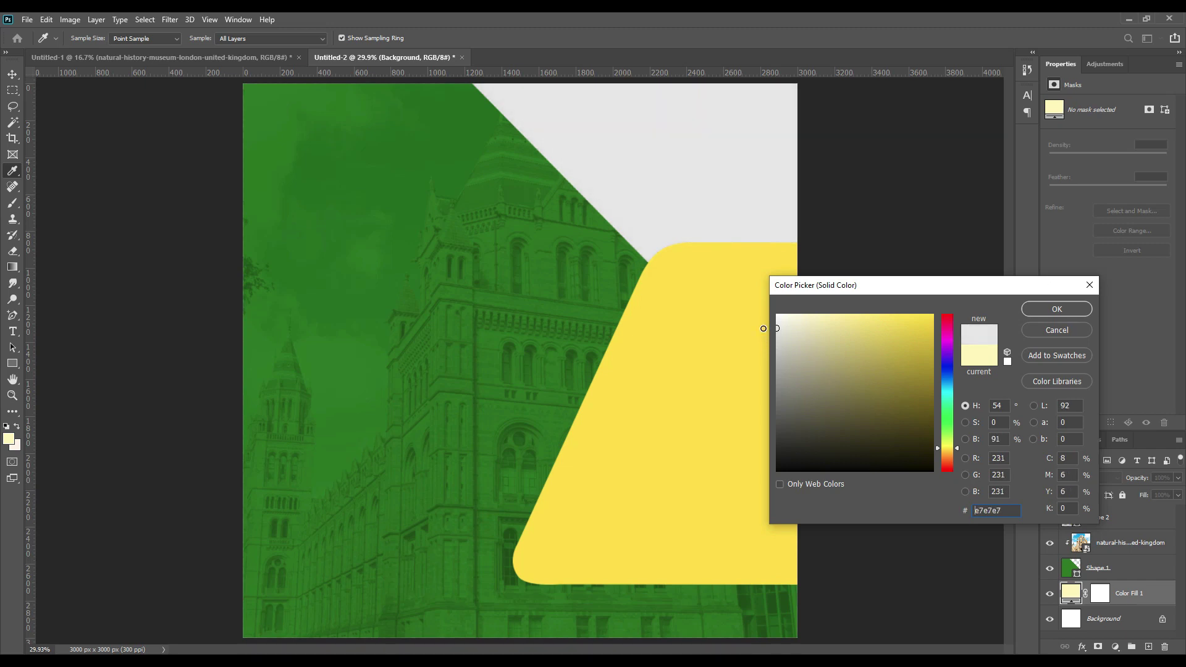
click(1056, 309)
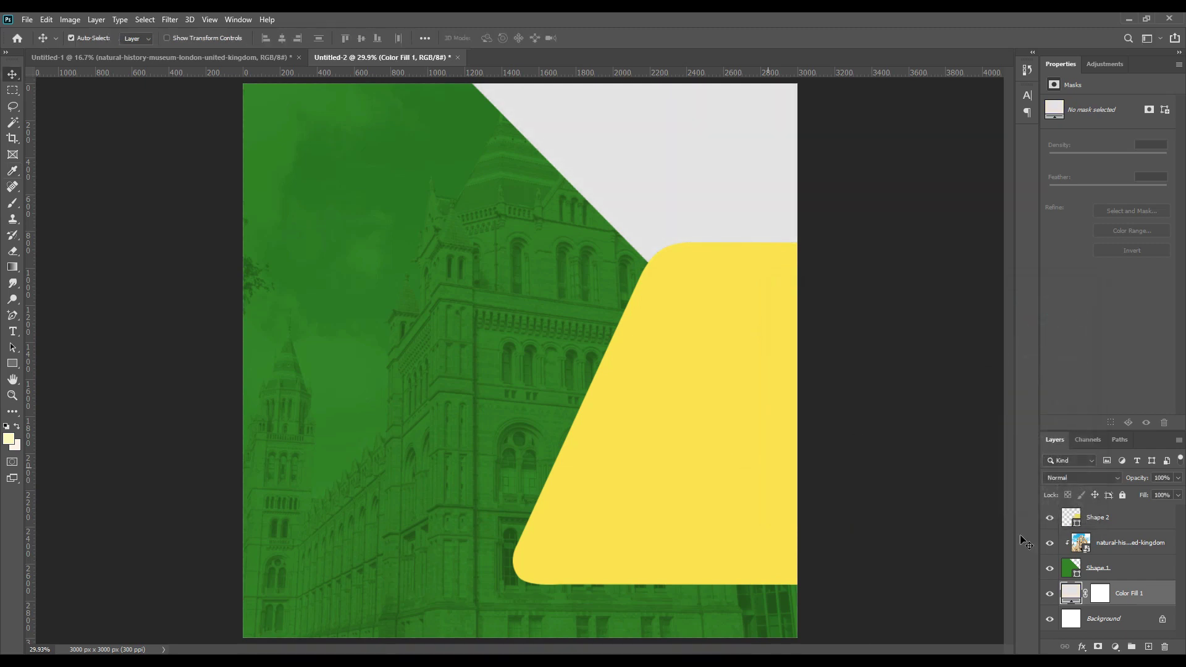
Recolour the yellow shape to orange-yellow ffc000
double_click(1073, 521)
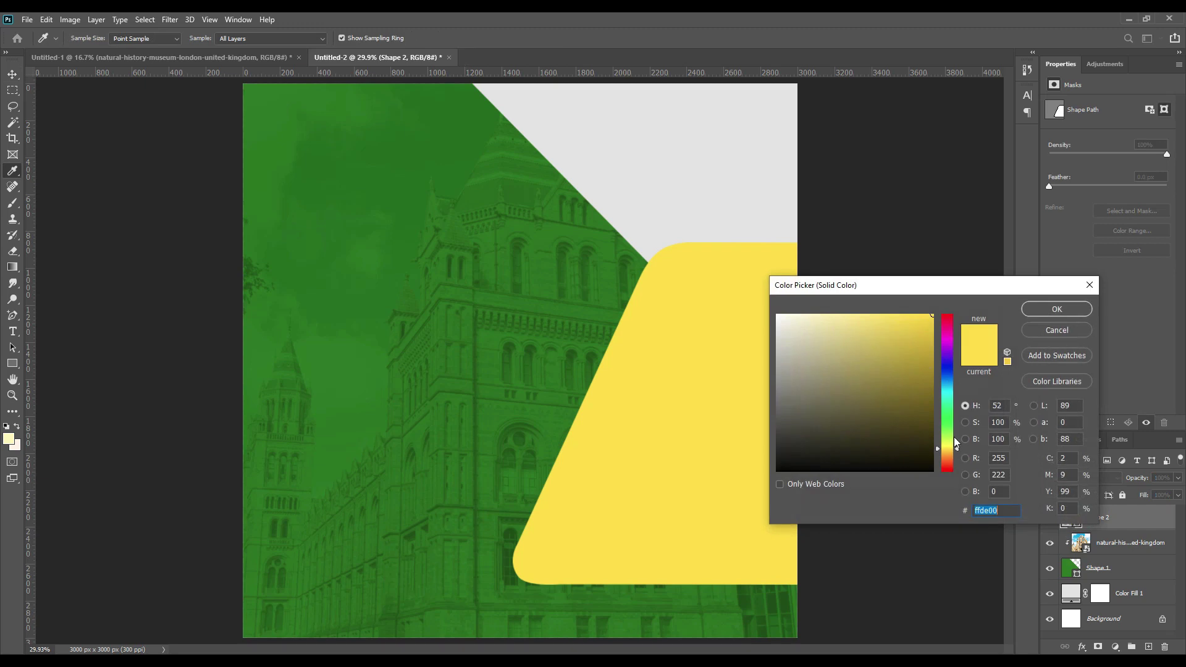
drag(950, 452, 950, 456)
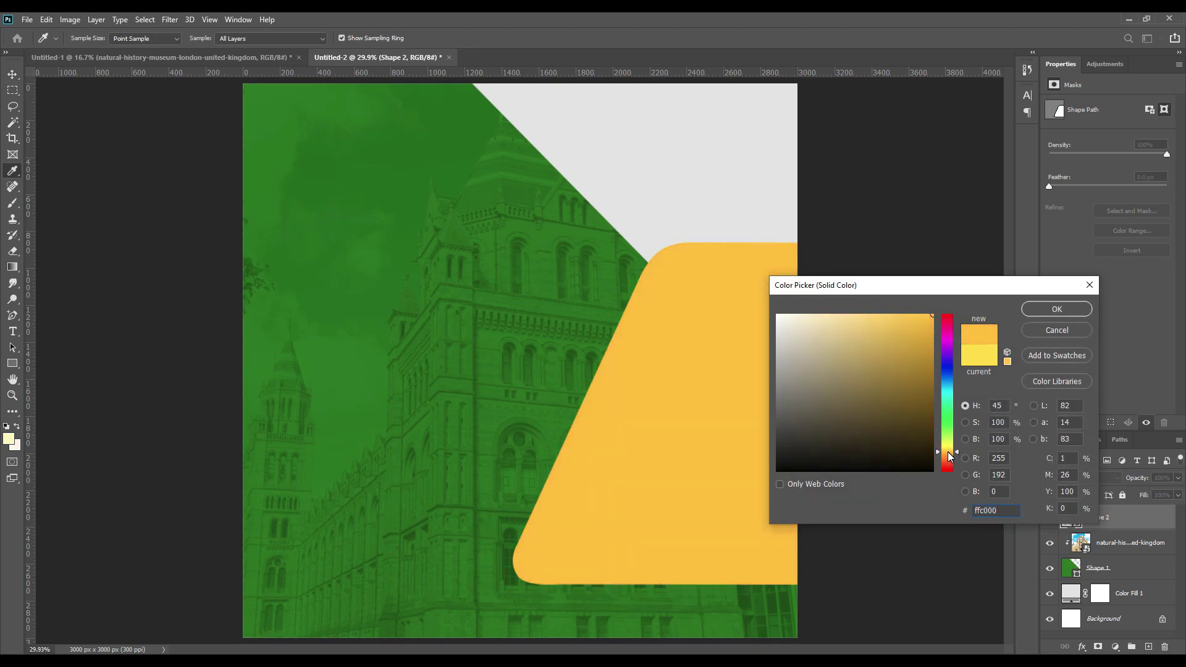
click(1050, 309)
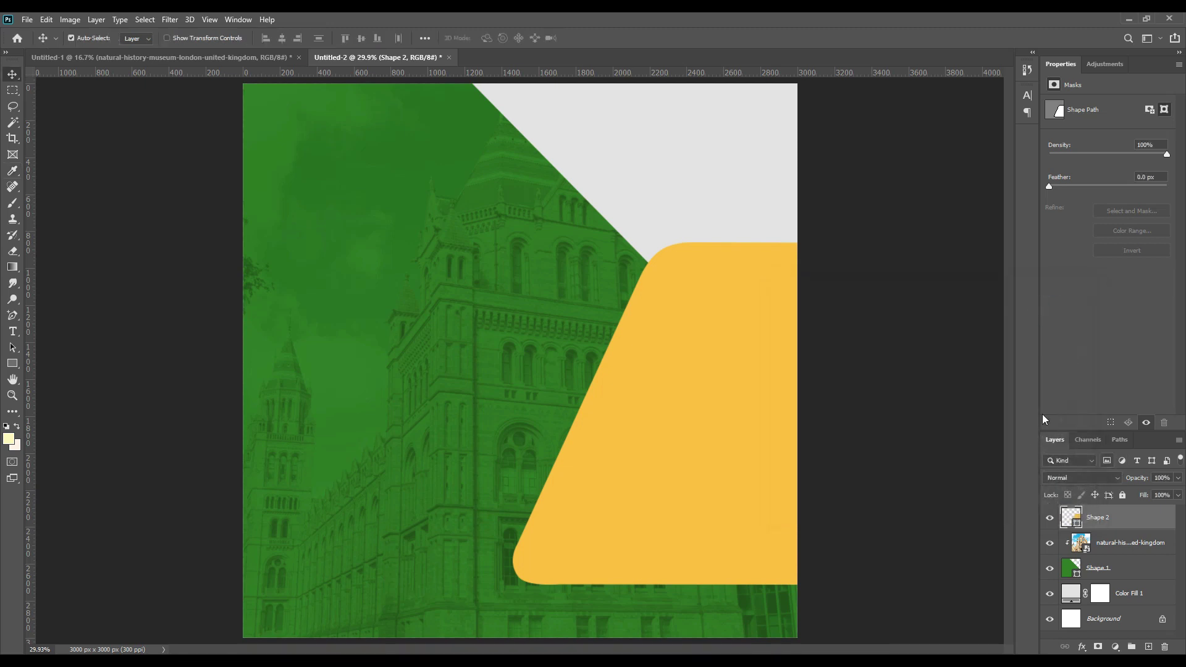
Copy the student photo (pngegg) from Untitled-1 into the banner and enlarge it
click(143, 57)
click(537, 271)
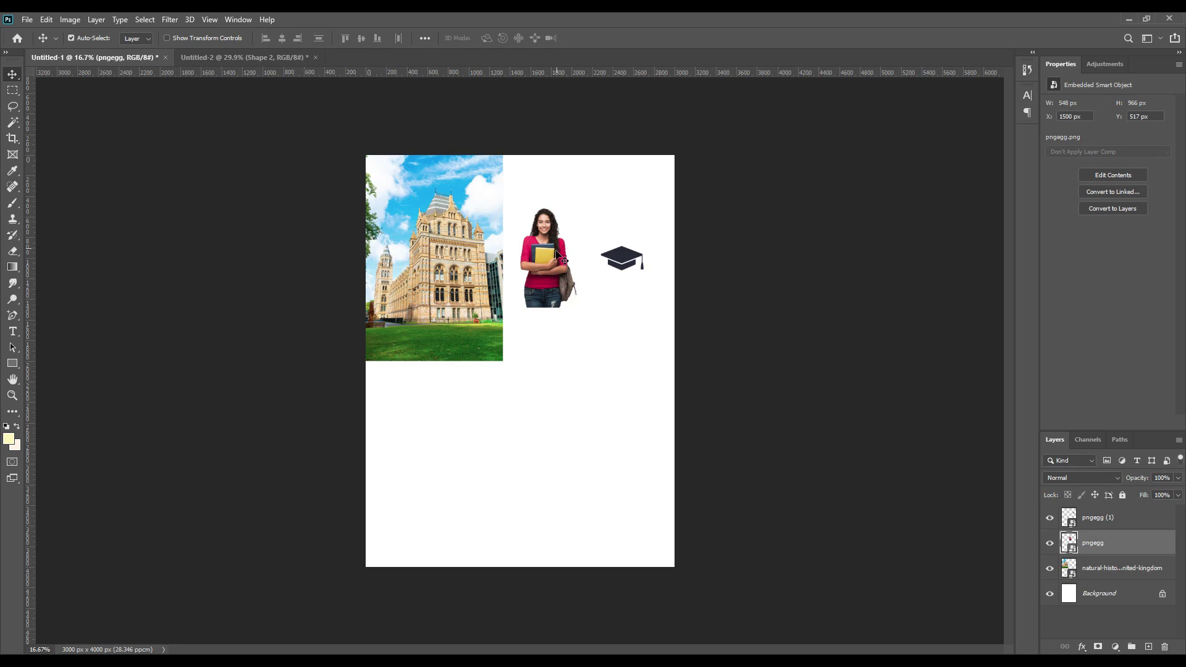
drag(1093, 543, 646, 391)
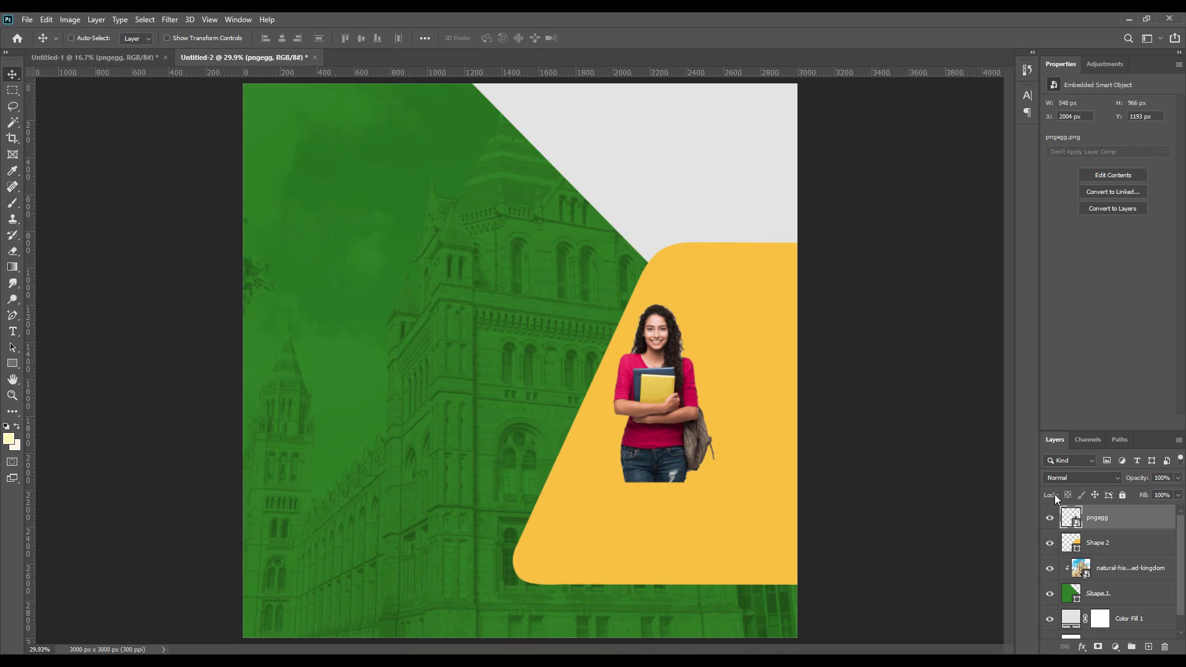
key(ctrl+t)
drag(728, 480, 864, 660)
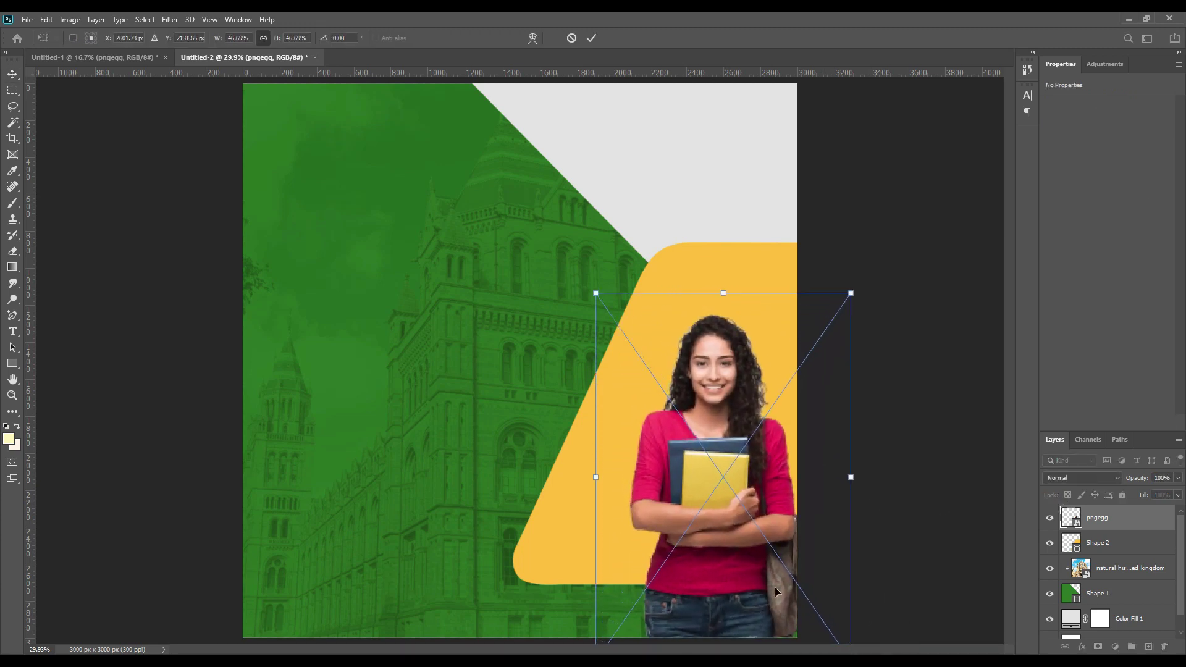
drag(596, 293, 563, 216)
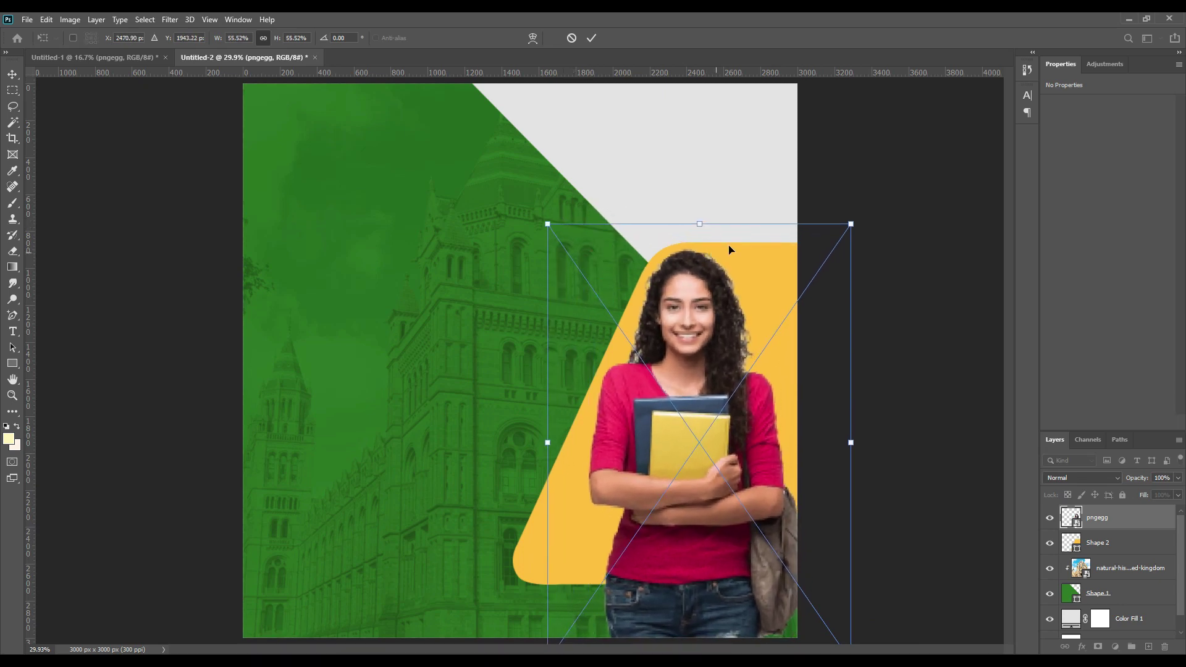
click(592, 38)
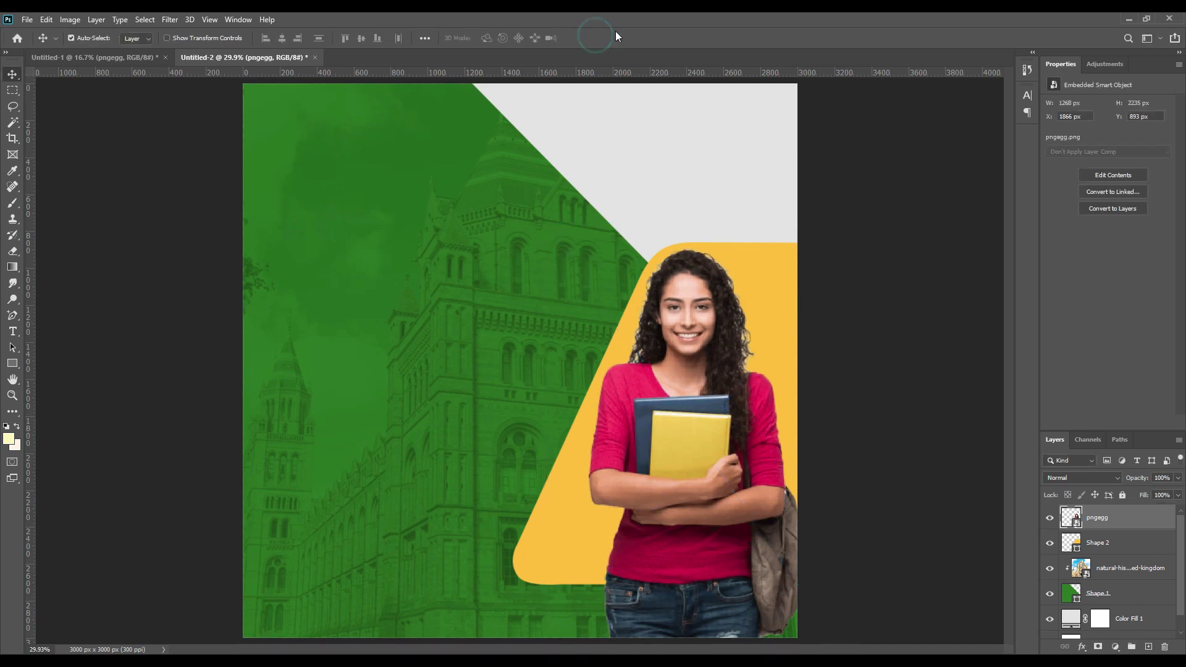
Stretch the amber shape taller and wider to the left
click(772, 284)
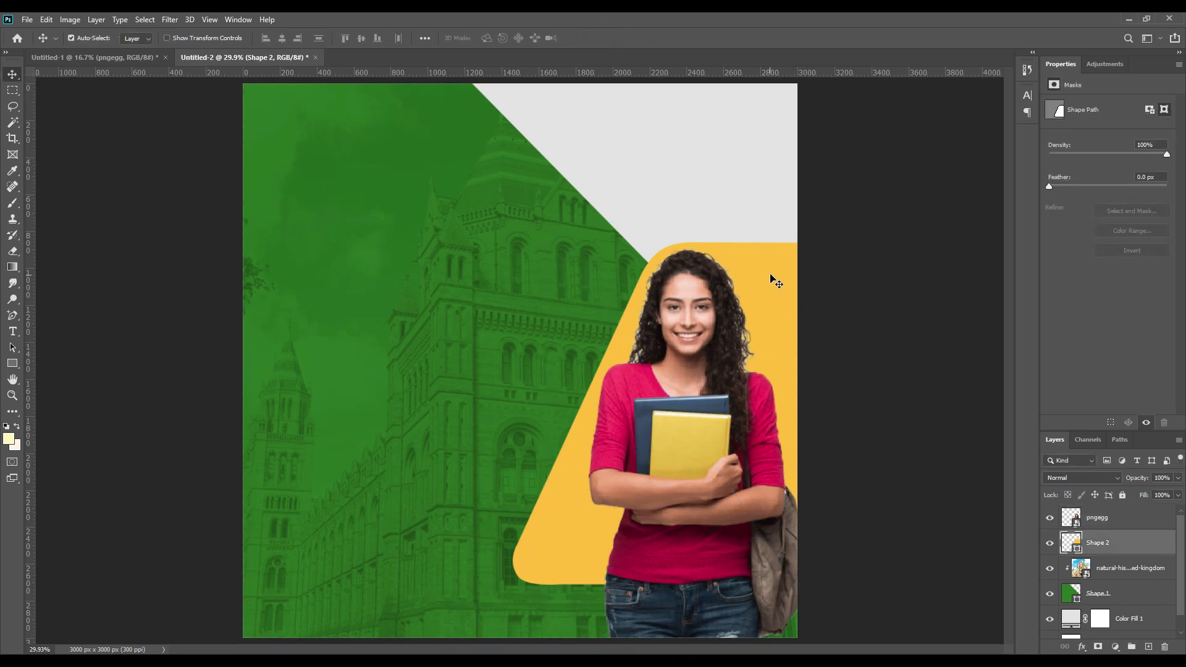
key(ctrl+t)
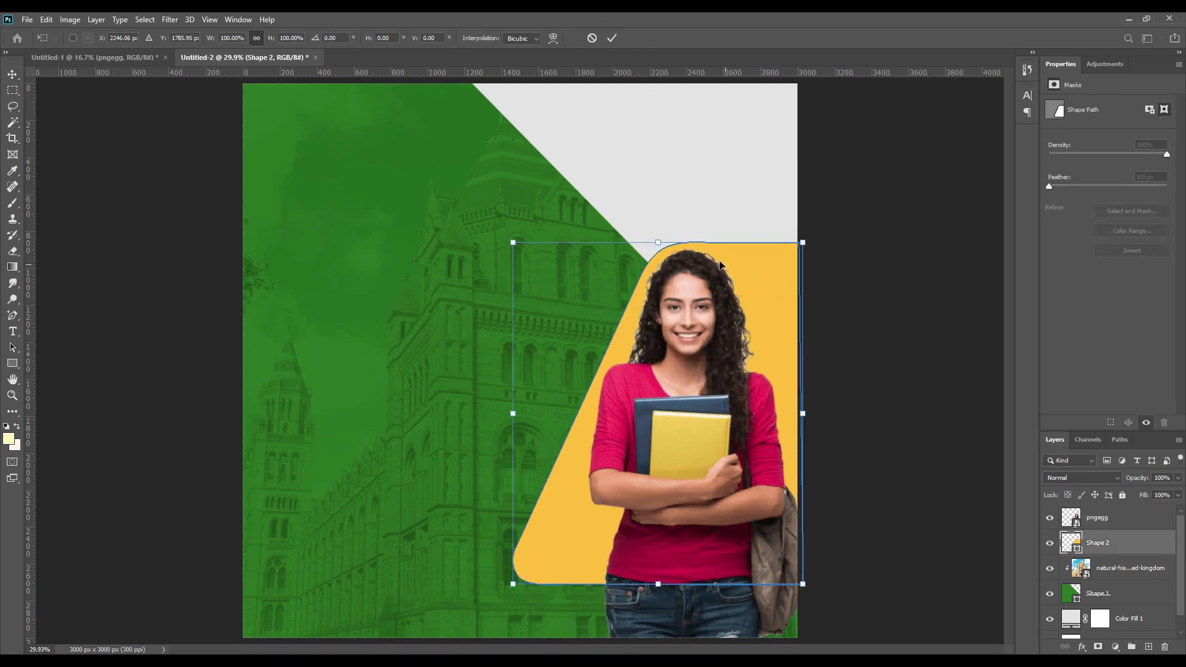
drag(650, 249, 669, 142)
drag(513, 365, 415, 365)
click(611, 38)
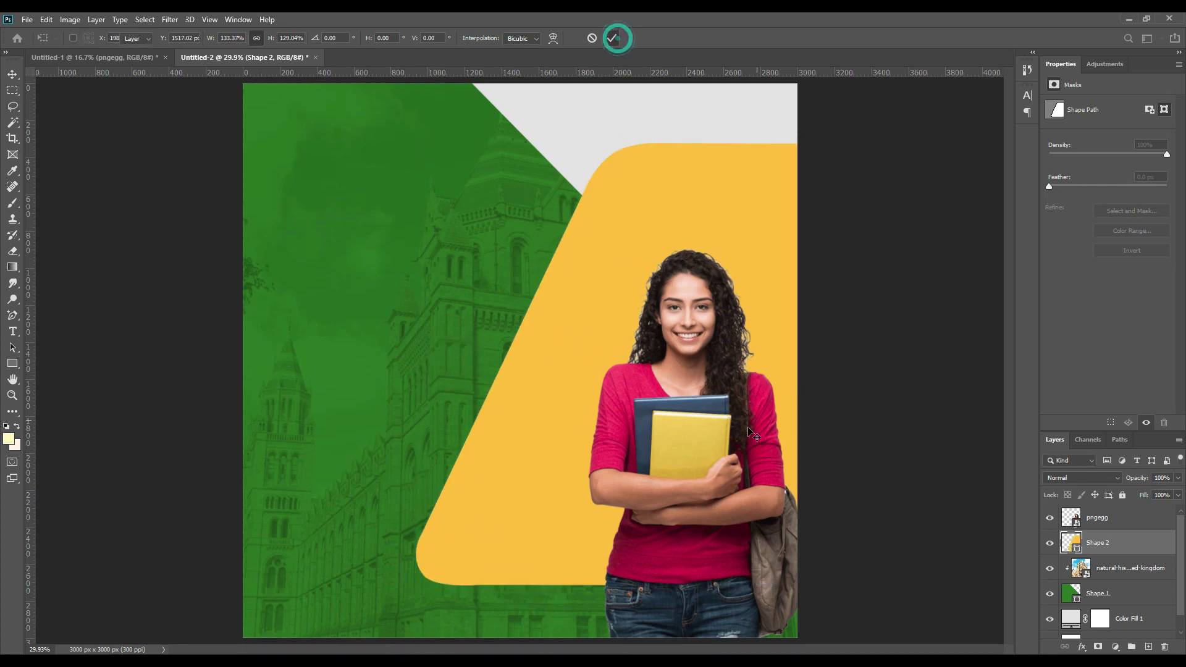
key(v)
Enlarge the student photo further to 1480 × 2608 px, raising her head higher
ctrl+click(698, 392)
key(ctrl+t)
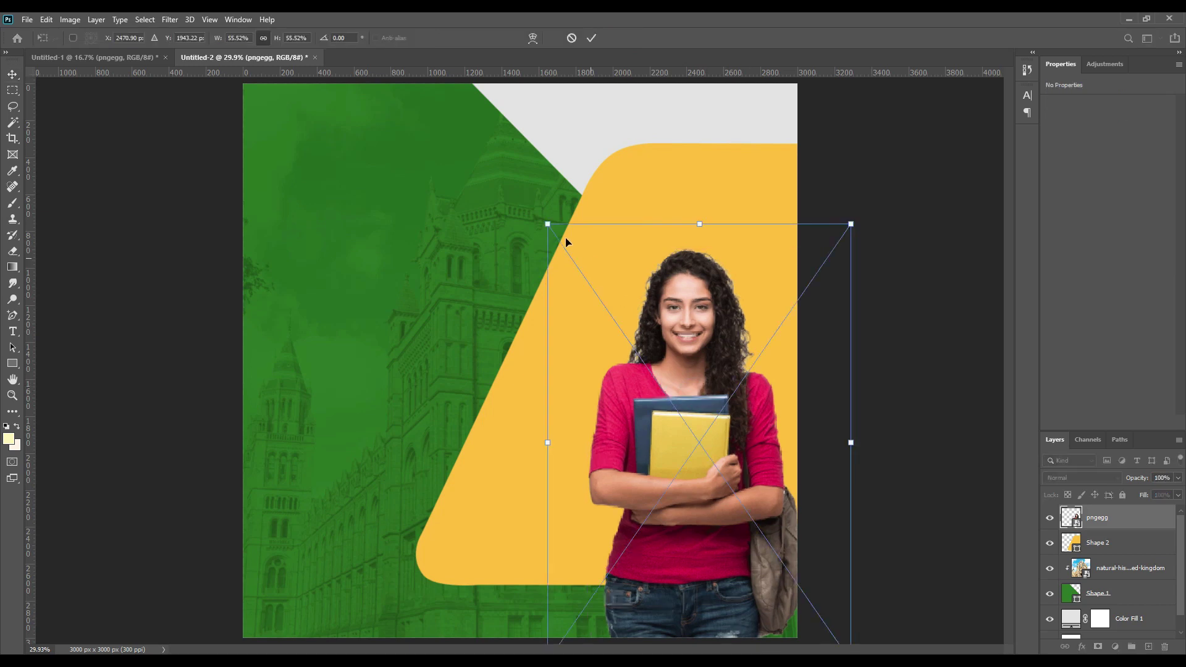
drag(549, 222, 528, 194)
mouse_move(699, 415)
mouse_down()
mouse_move(697, 372)
mouse_move(694, 392)
mouse_up()
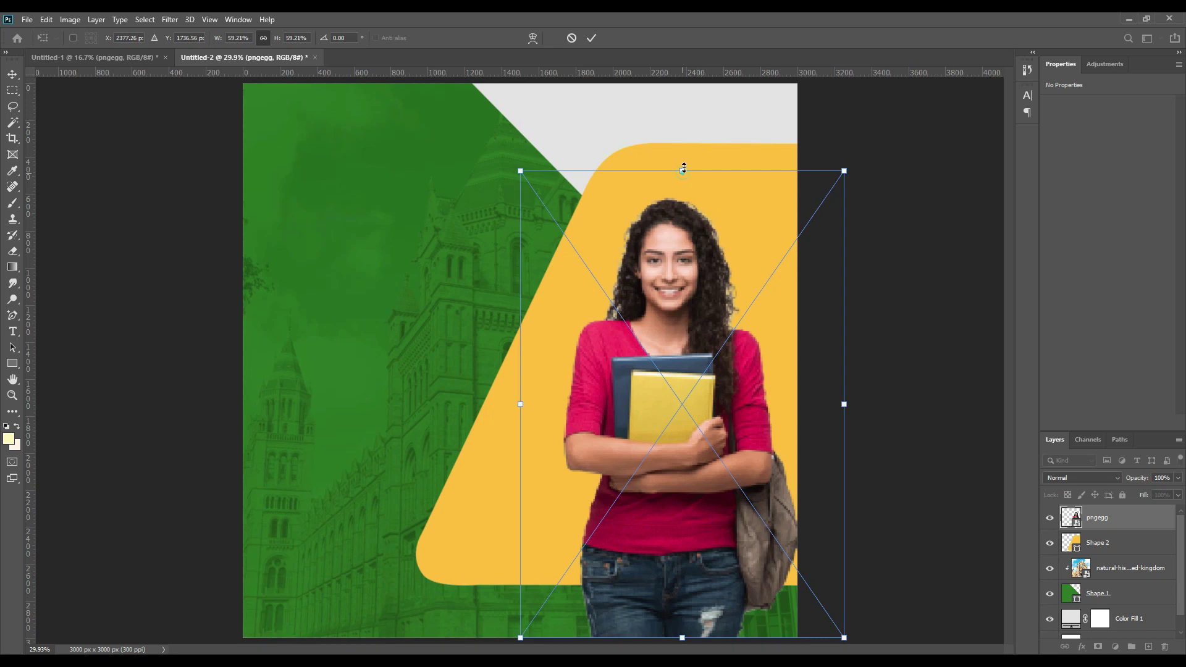
drag(683, 167, 684, 127)
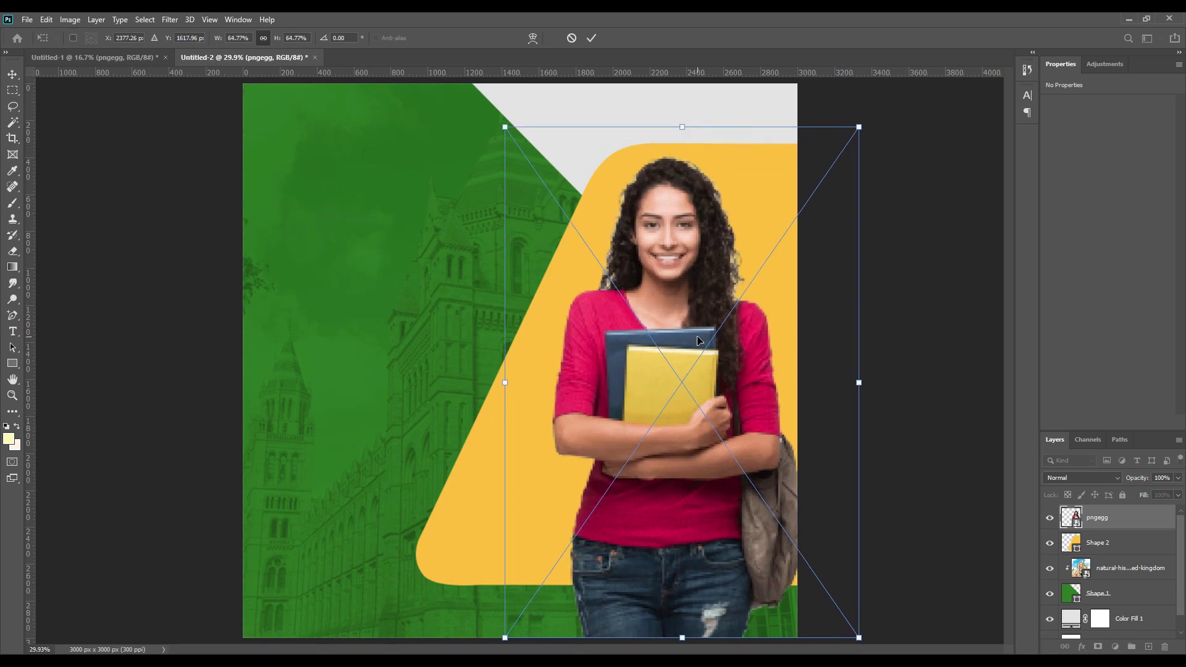
click(591, 38)
click(885, 316)
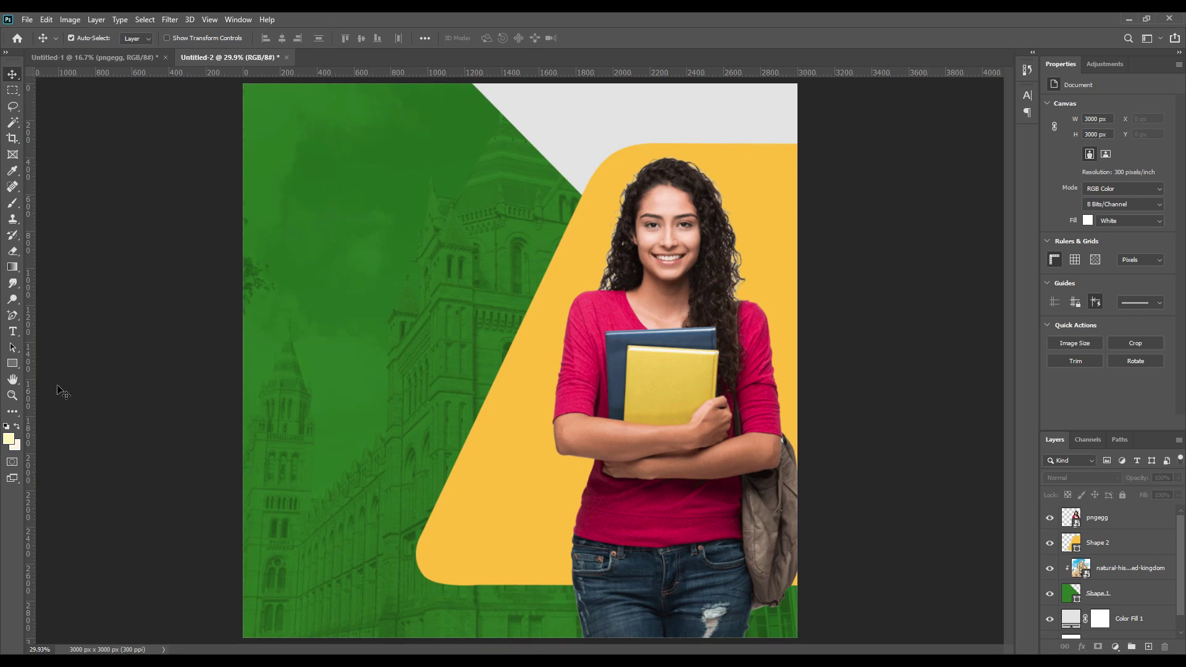
click(1102, 519)
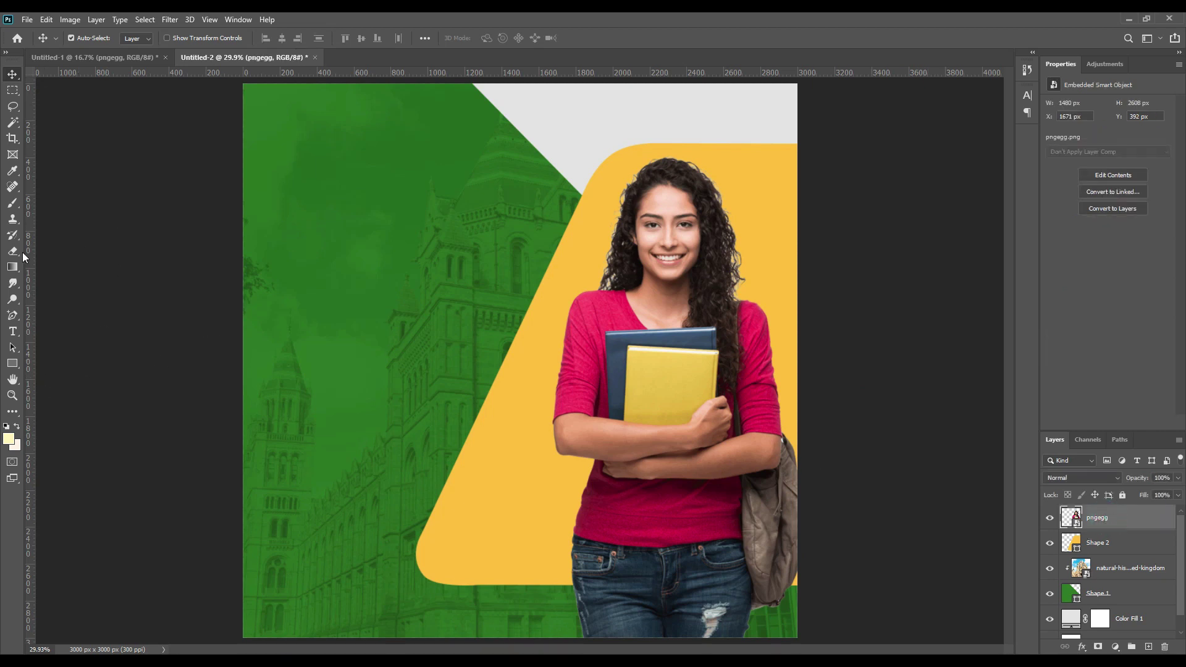
Place a text layer at 79.16 pt and set its font to Franklin Gothic Heavy
click(14, 332)
click(296, 233)
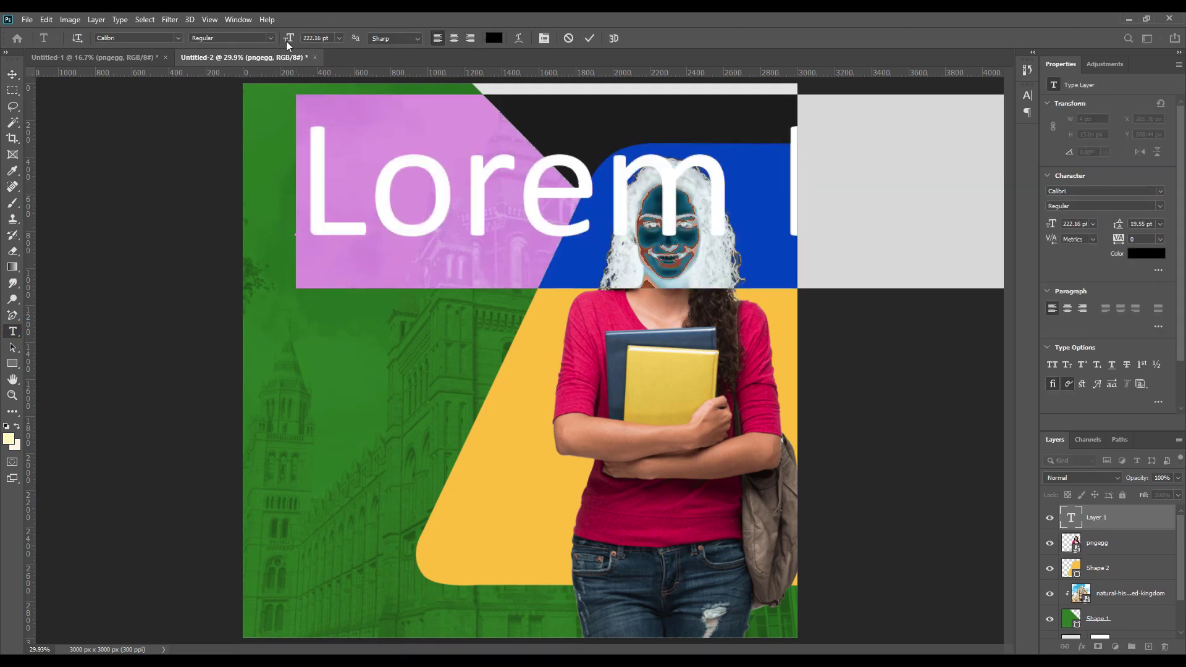
drag(289, 40, 207, 46)
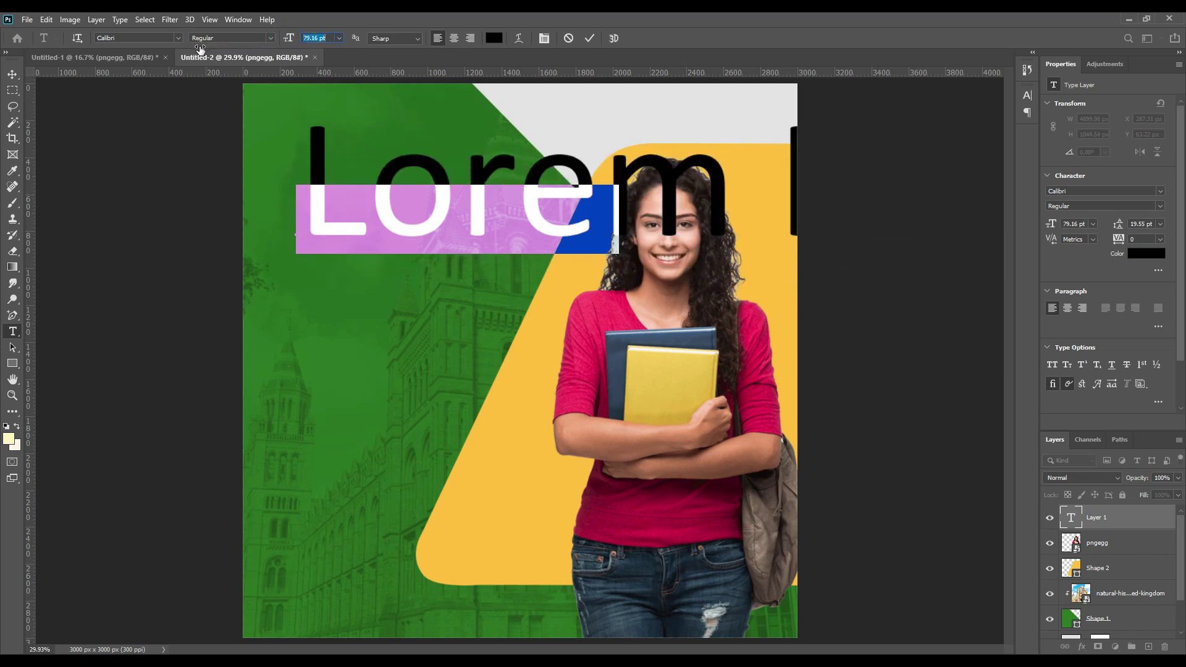
click(1028, 94)
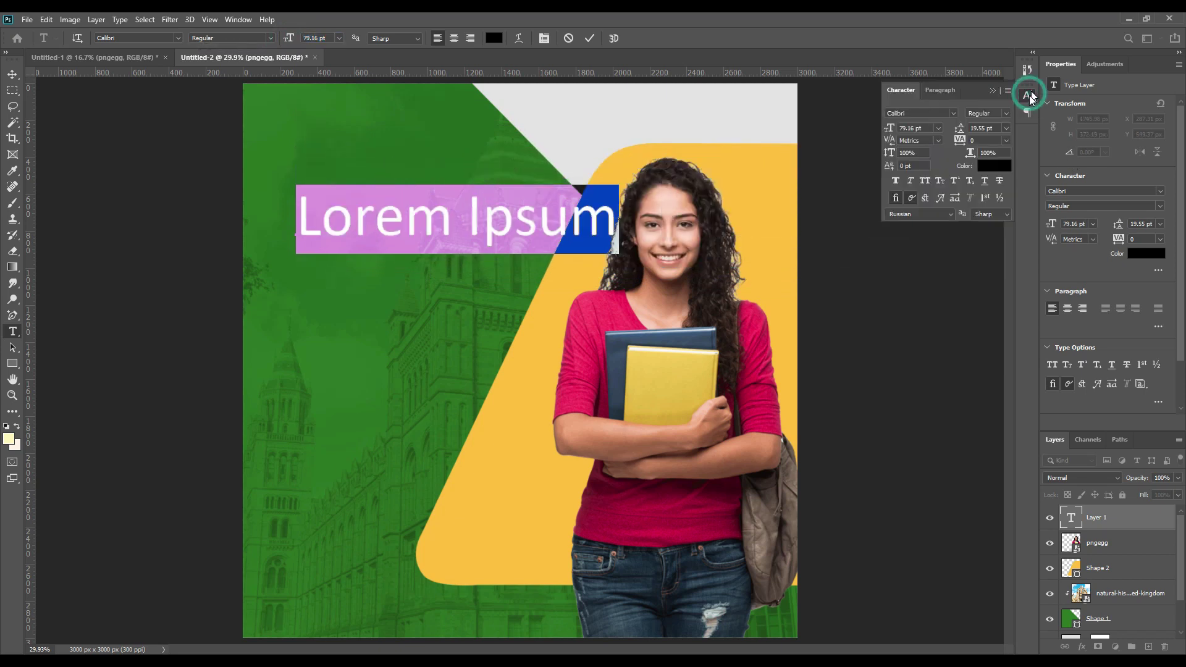
click(954, 113)
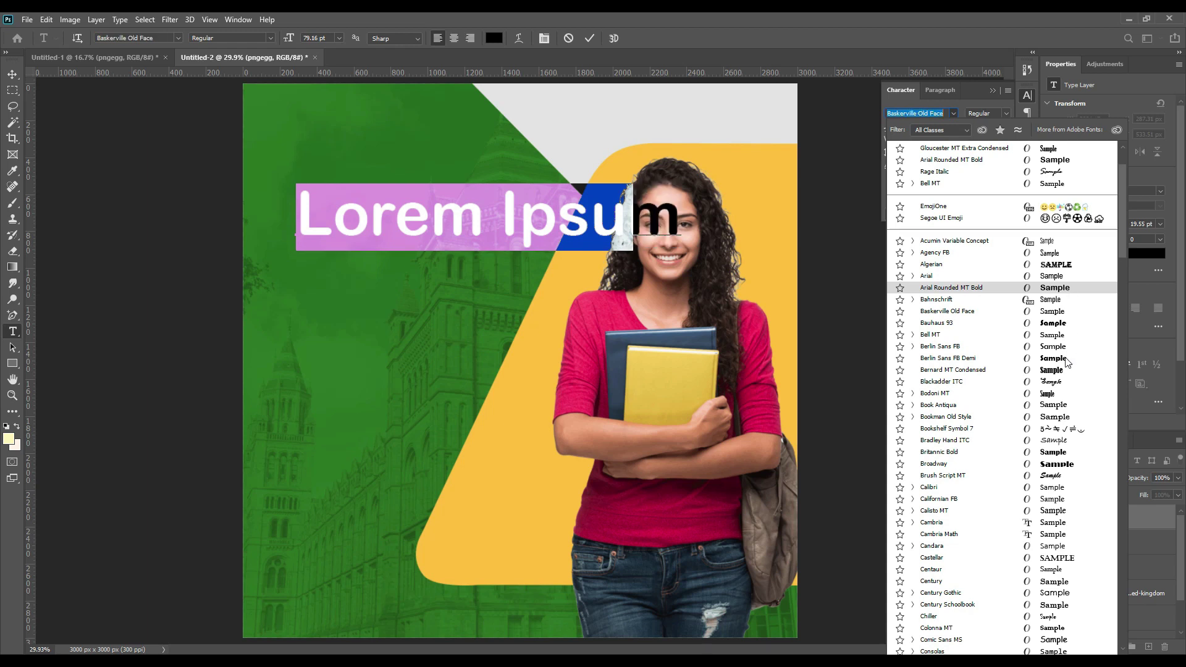
scroll(1065, 358, down, 3)
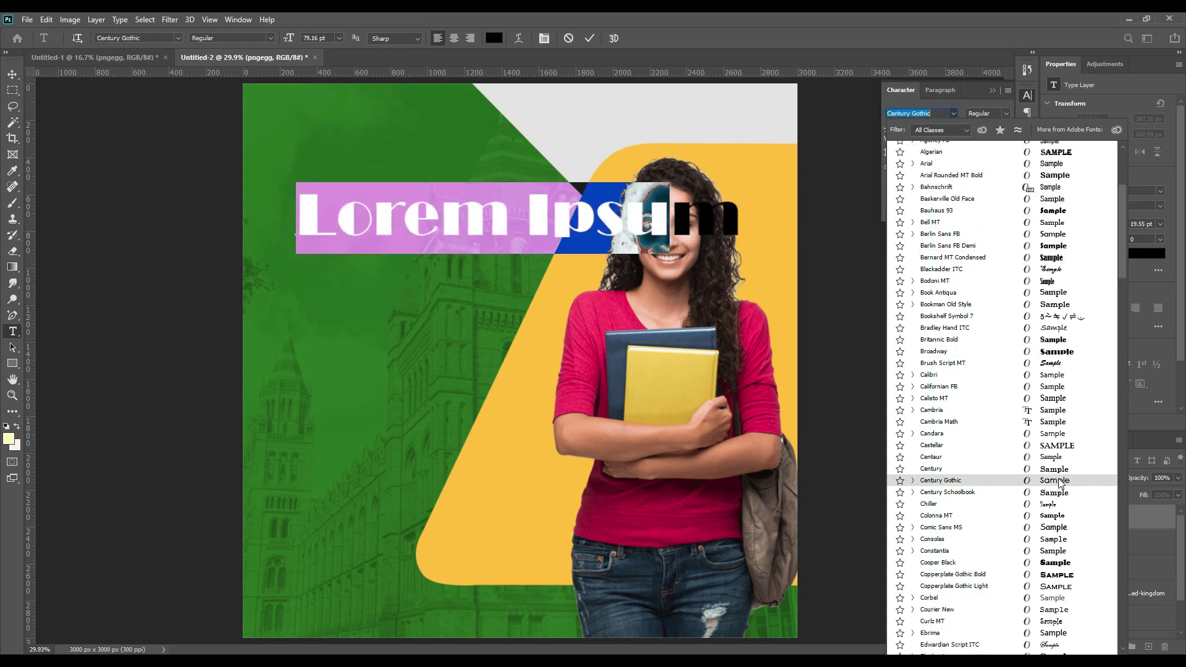
scroll(1060, 484, down, 2)
scroll(1060, 483, down, 5)
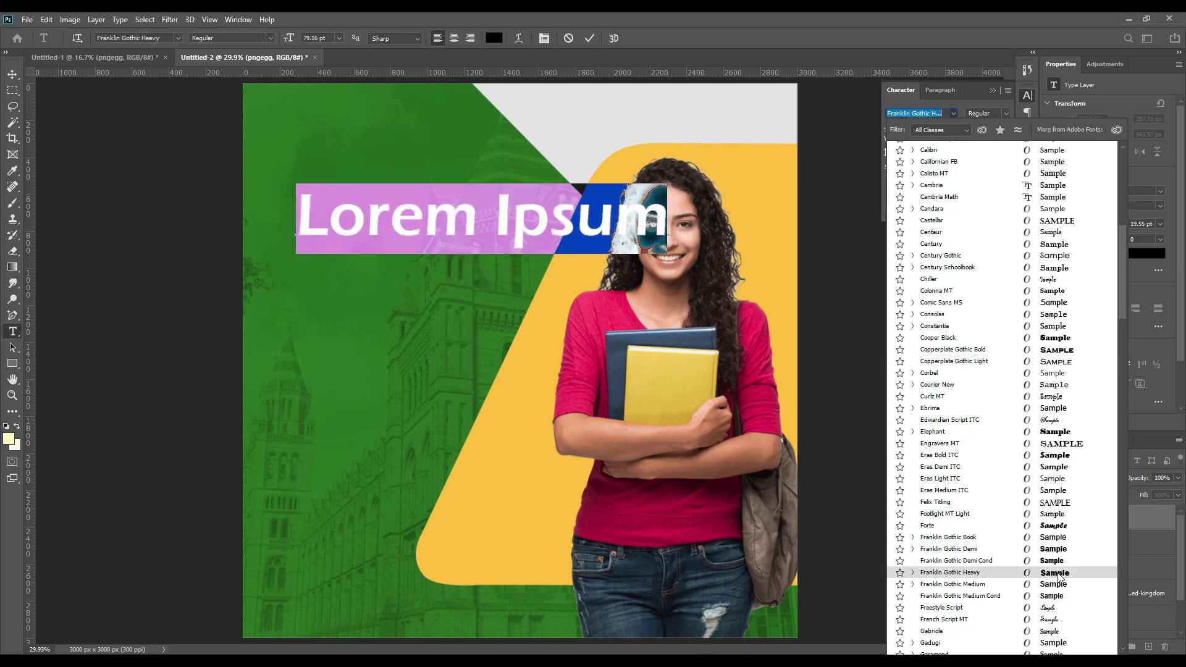
click(1055, 573)
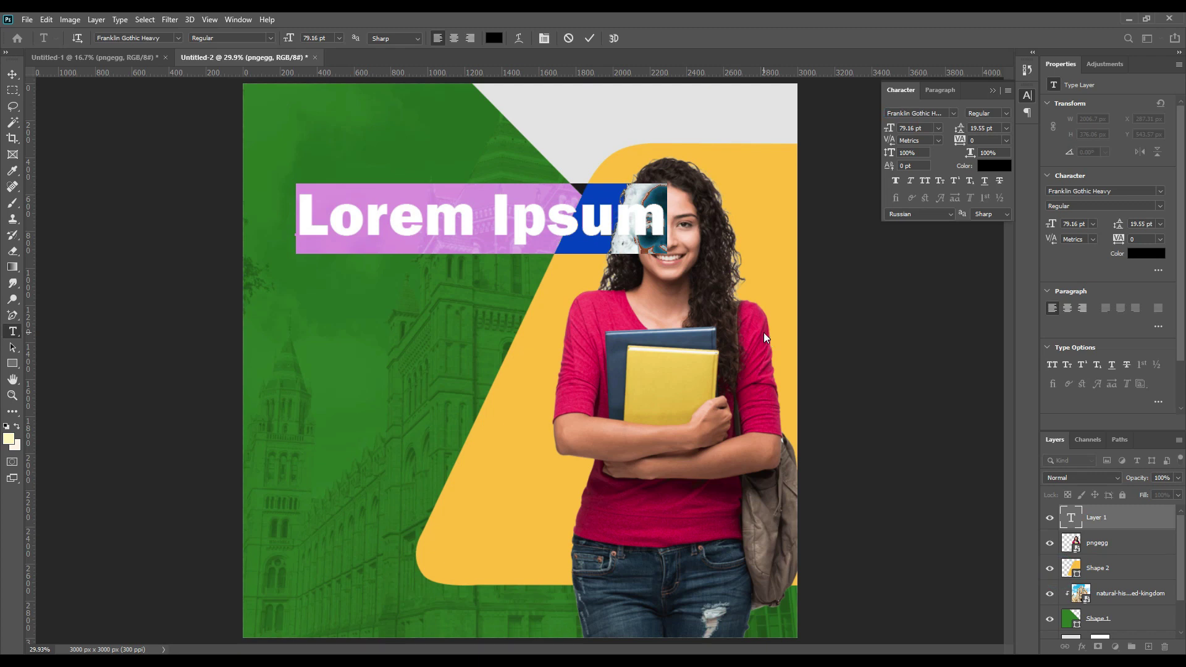
Type the heading 'Study at your dream college' on separate lines and commit it
text(St)
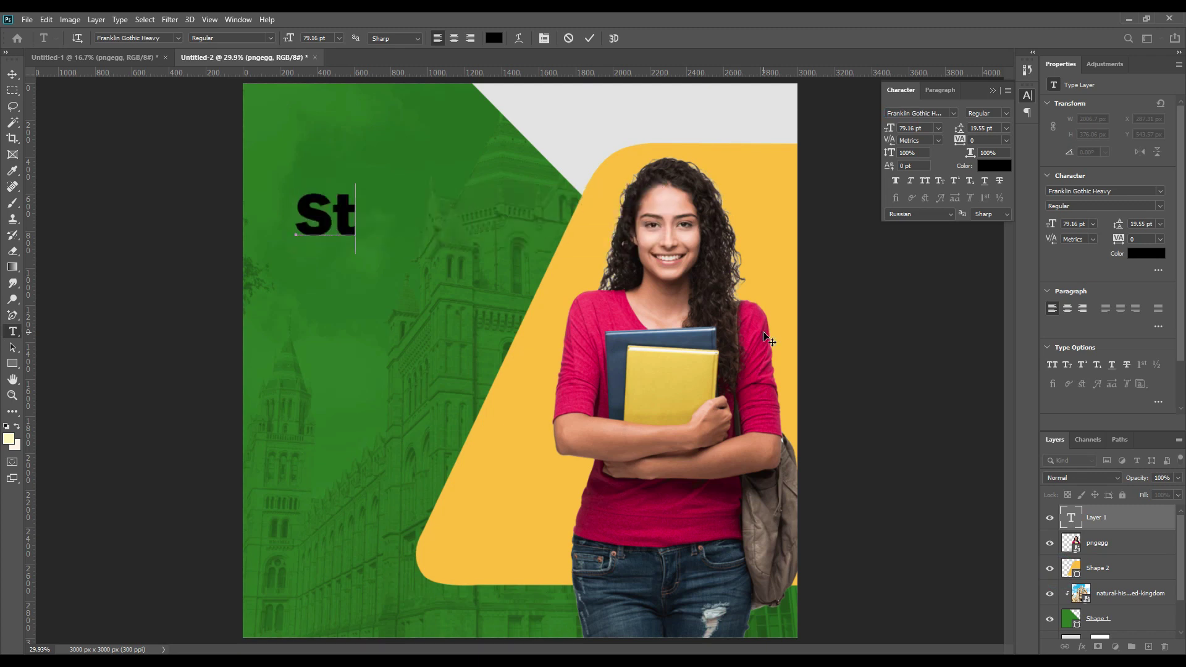
text(udy at)
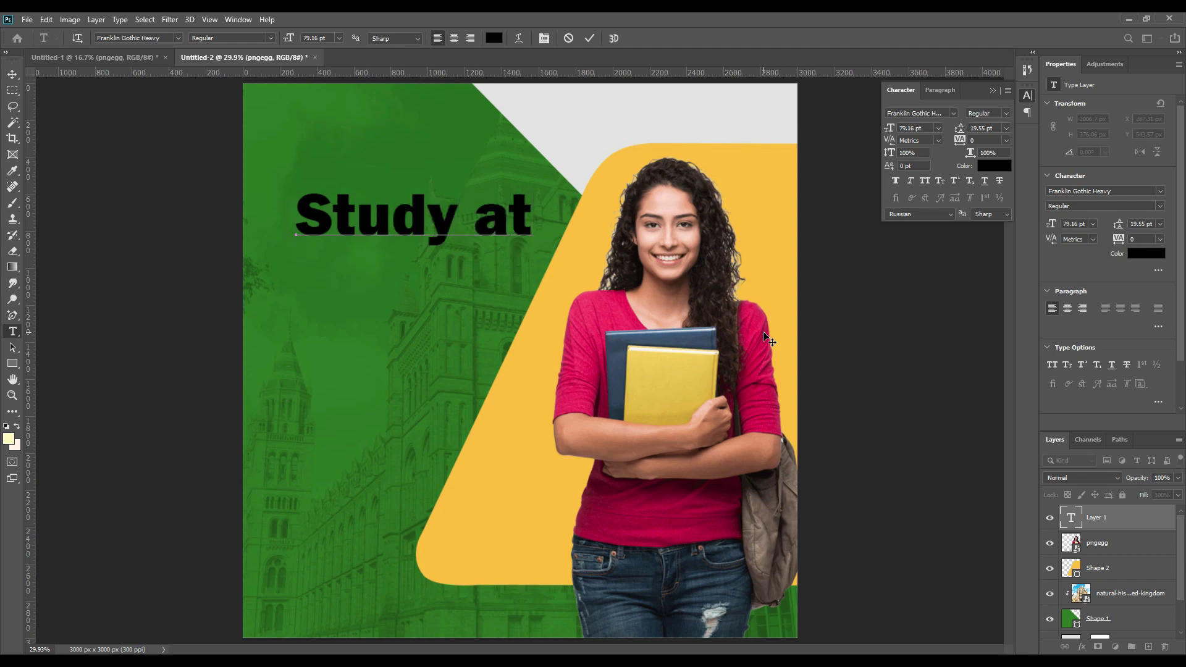
text(your)
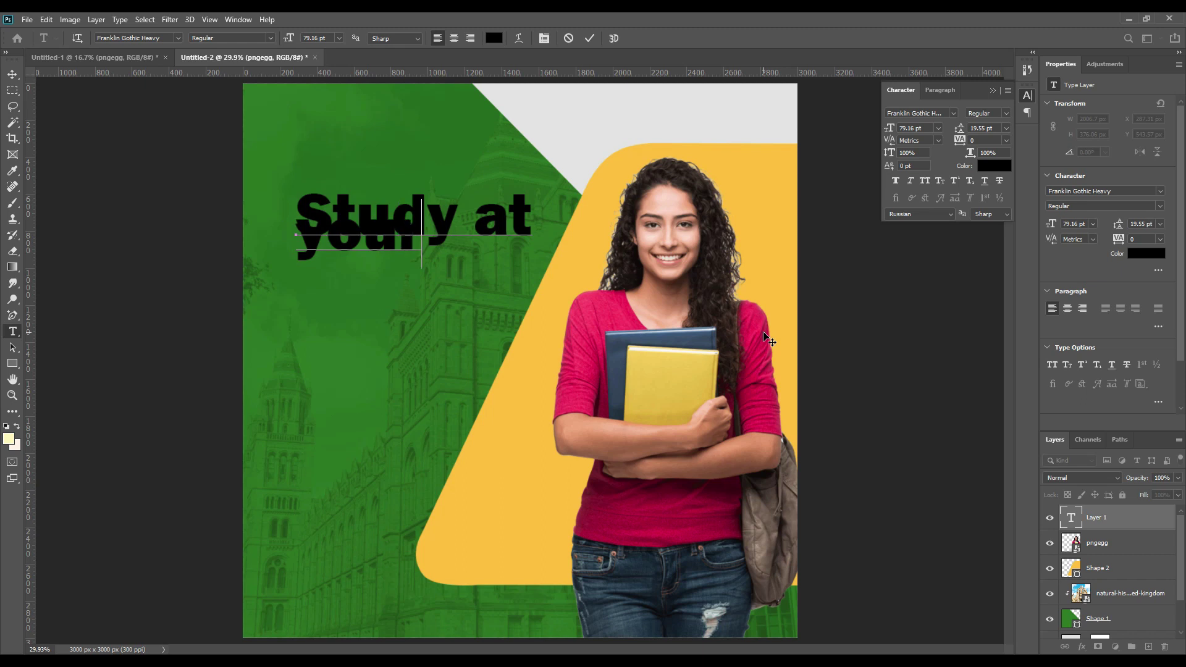
text( de)
text(e)
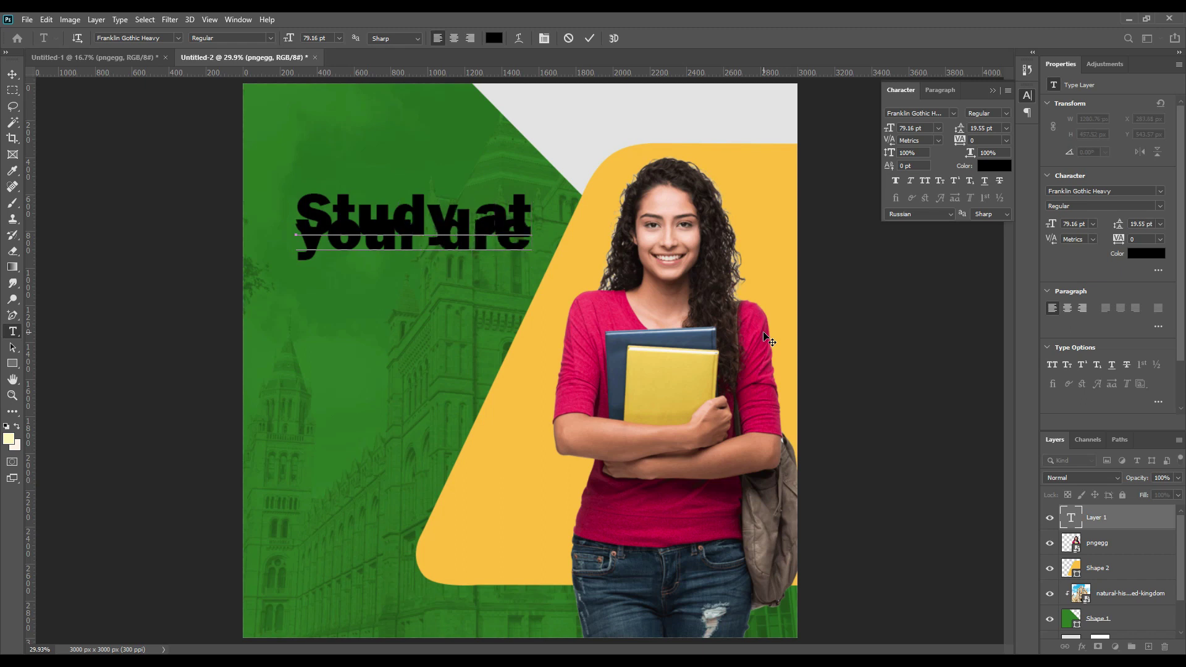
text(am)
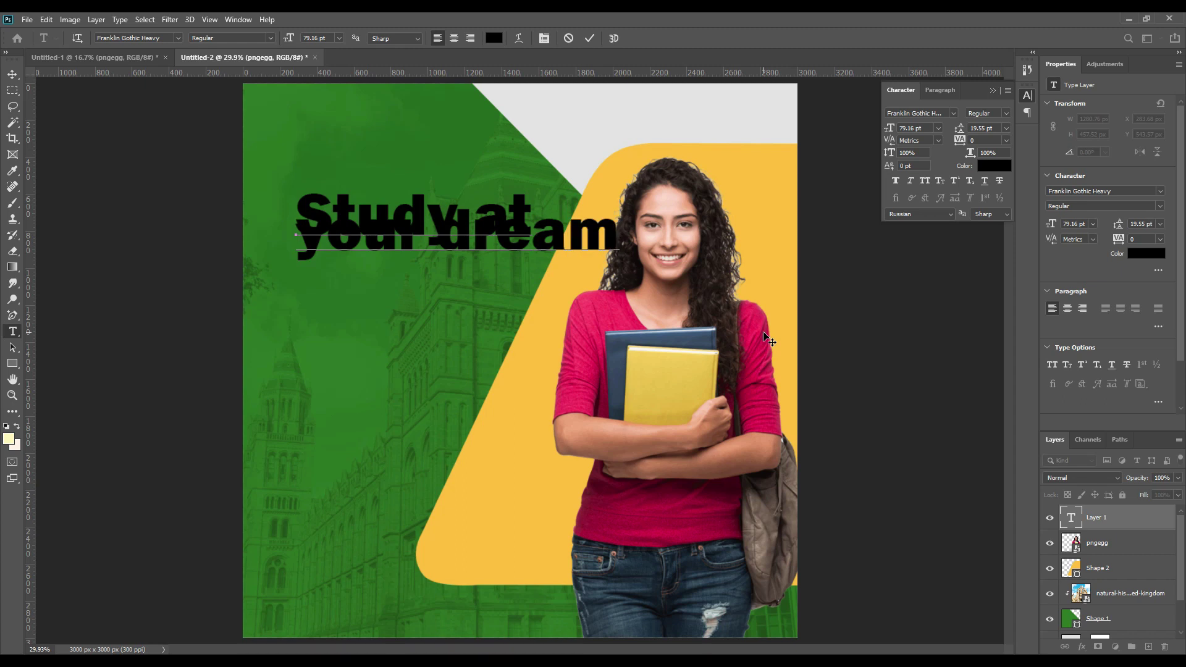
key(Return)
text(coll)
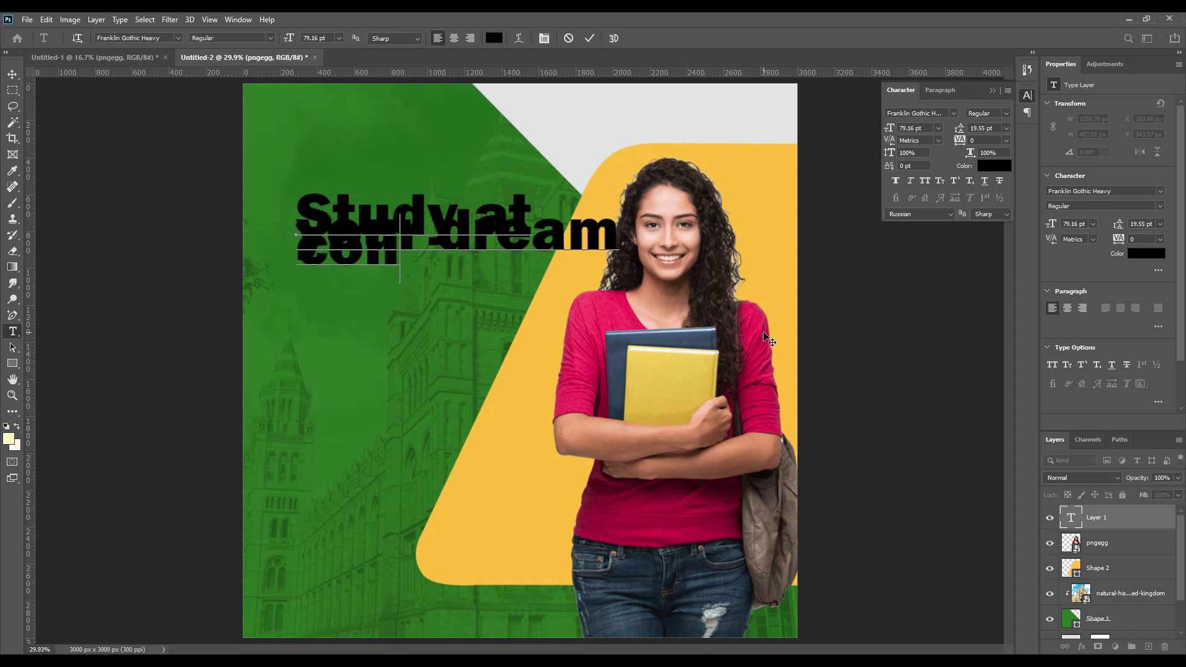
text(ege)
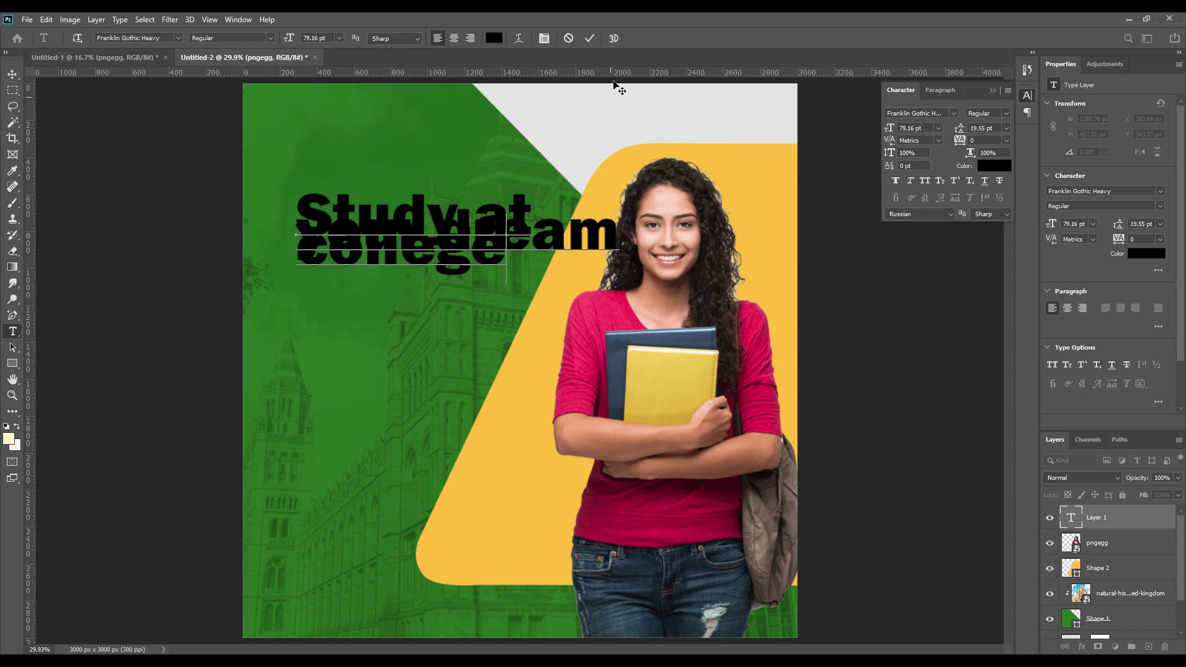
click(589, 39)
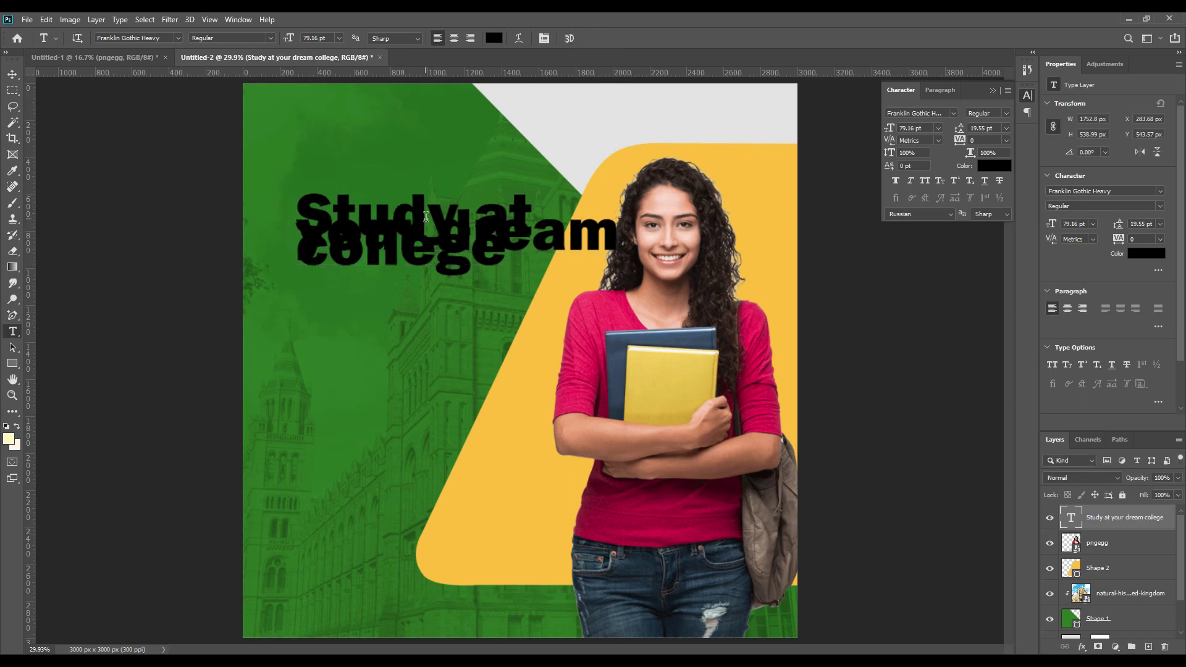
Set the heading's leading to 64.28 pt so its three lines stack tightly without overlapping
click(1006, 128)
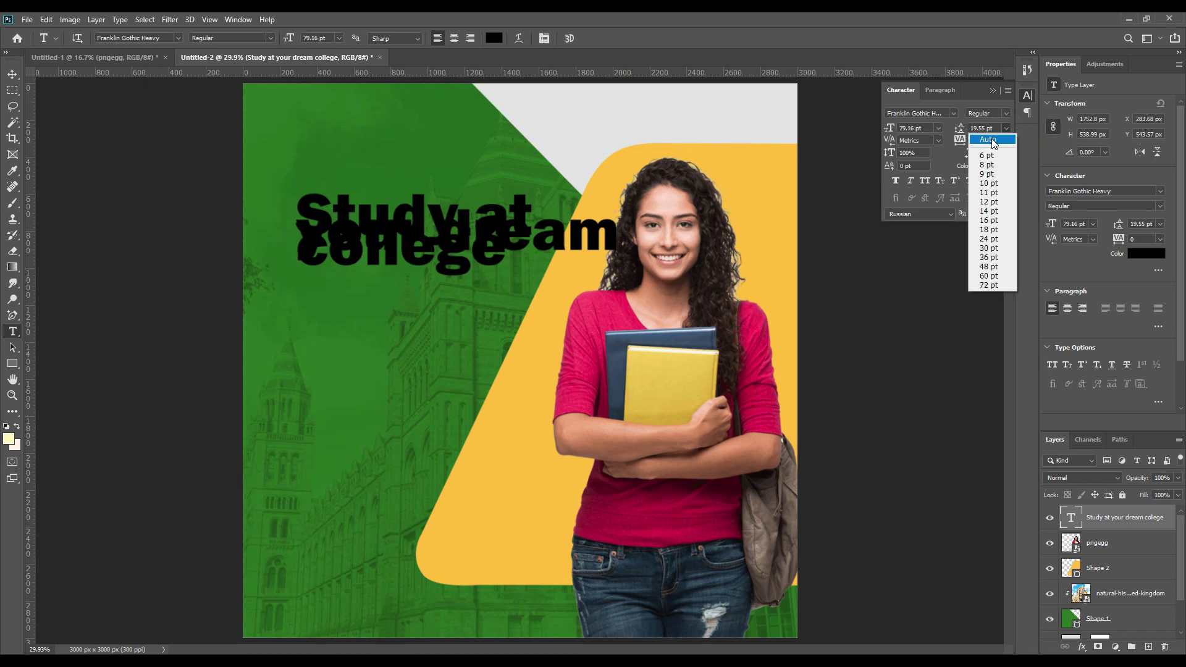
click(988, 140)
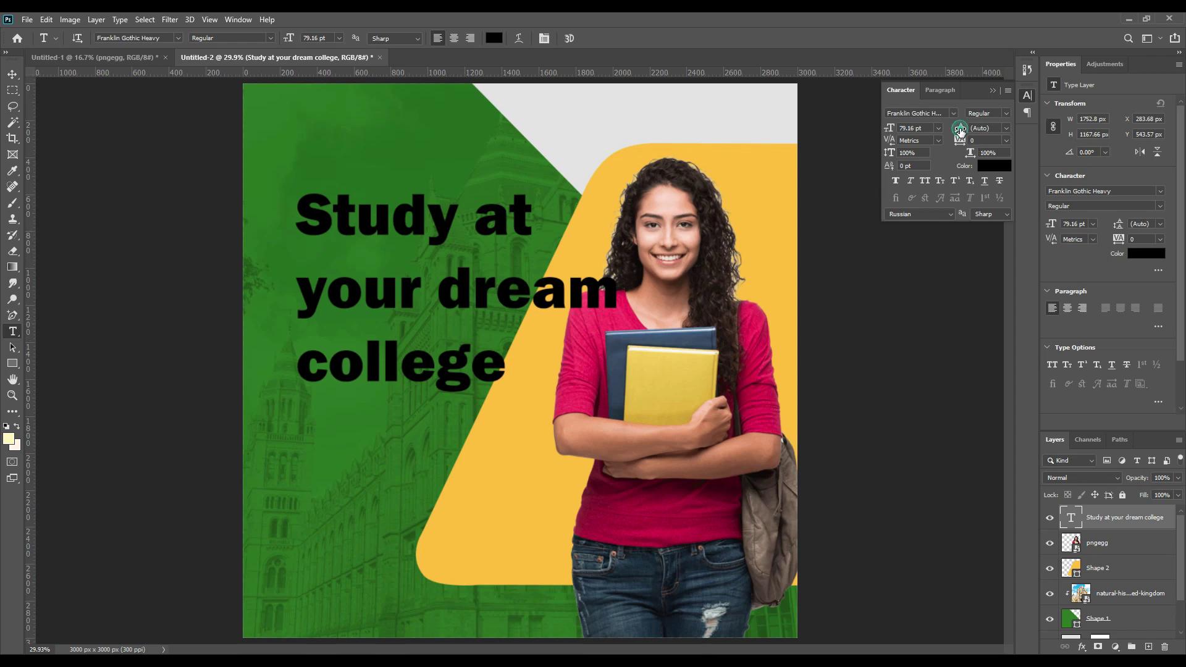
drag(956, 130, 942, 131)
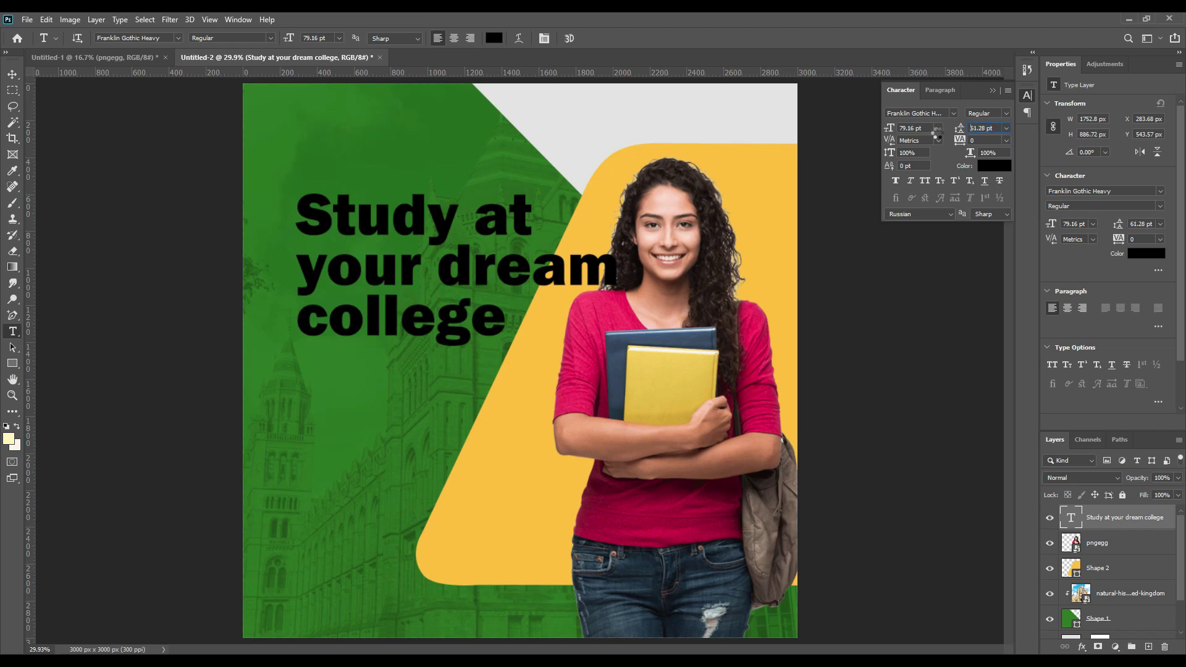
key(Down)
key(Return)
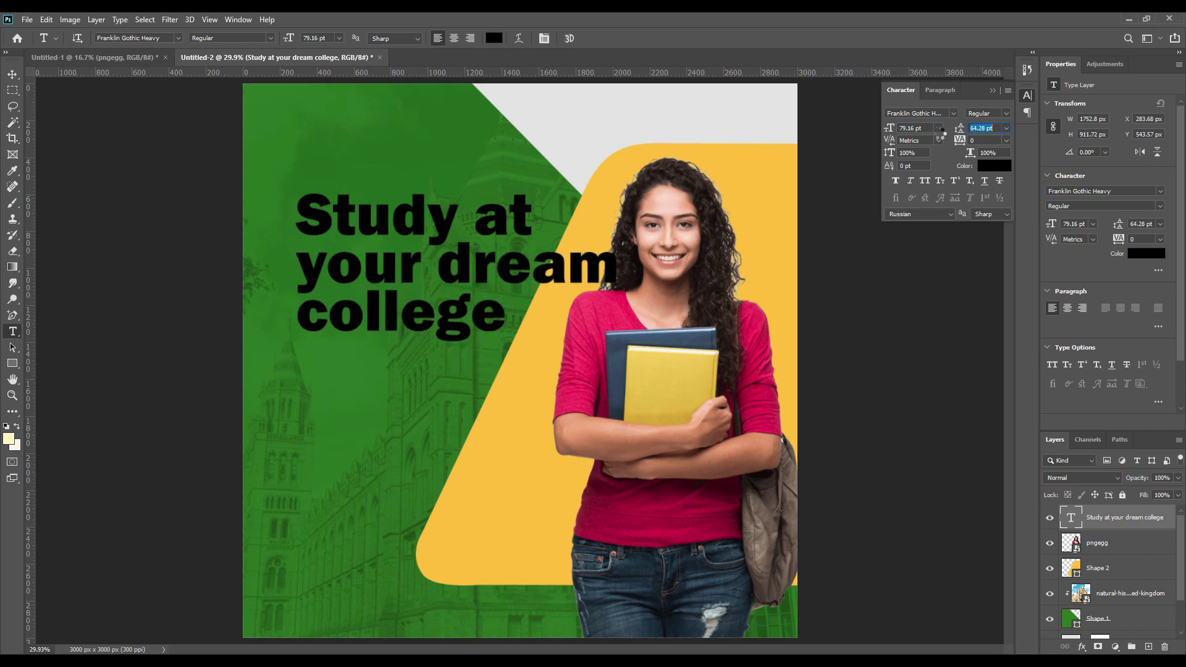
click(992, 91)
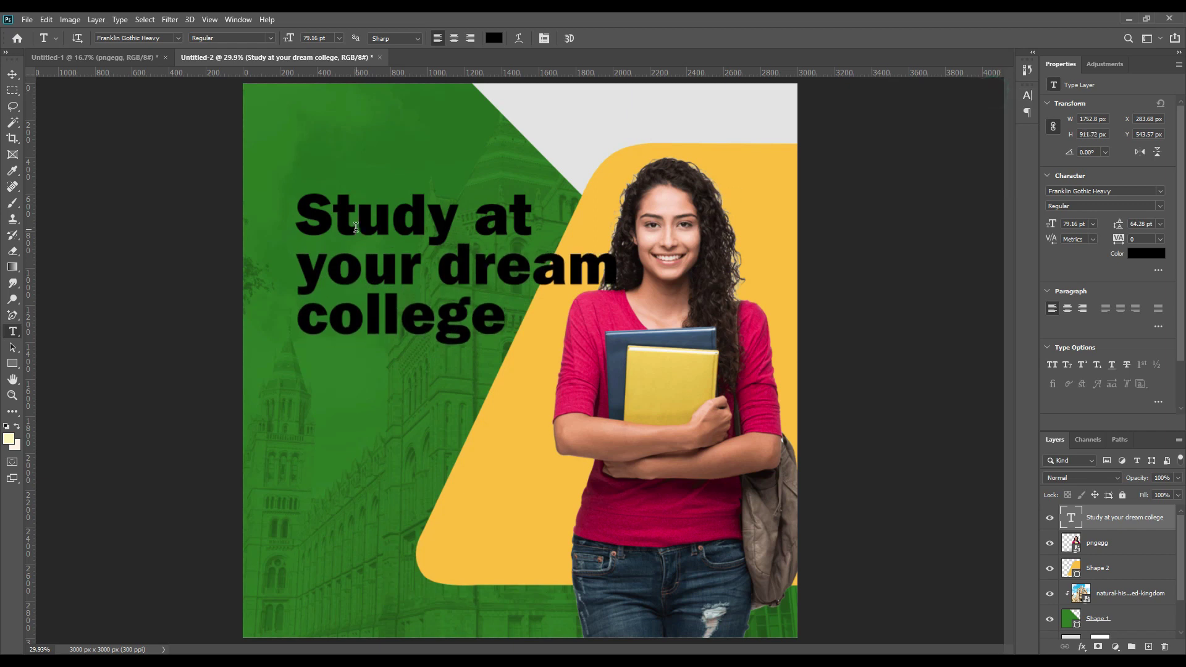
Color 'Study at' white and 'your dream' amber ffc000, sampled from the yellow shape
drag(310, 212, 546, 216)
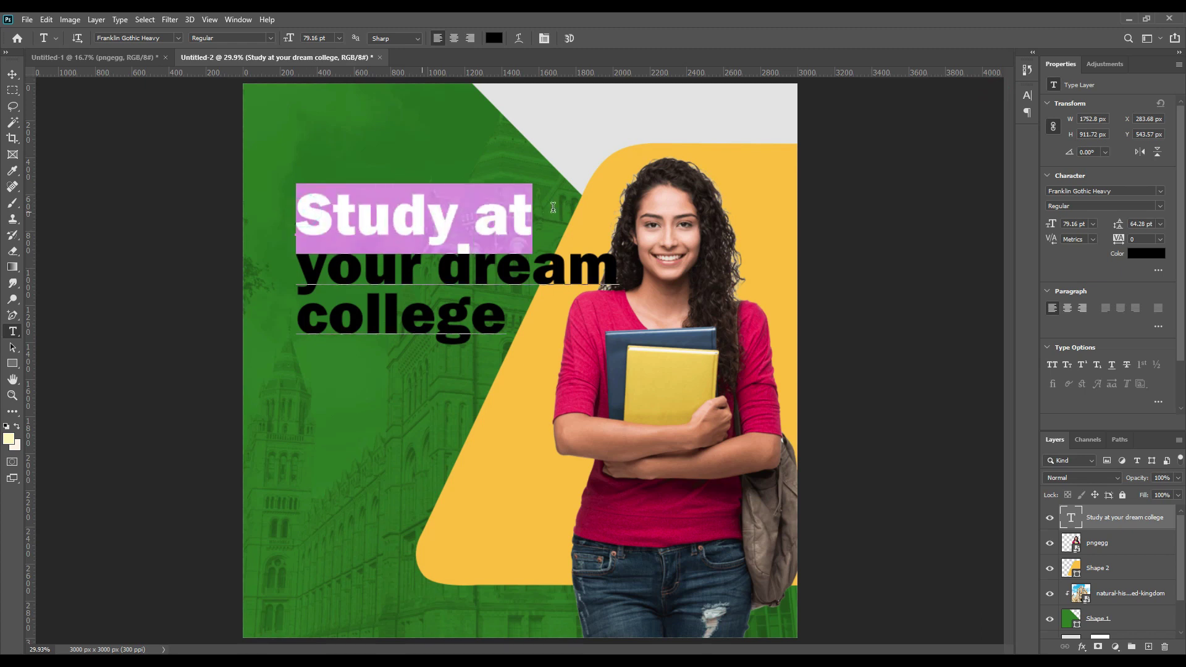
click(497, 39)
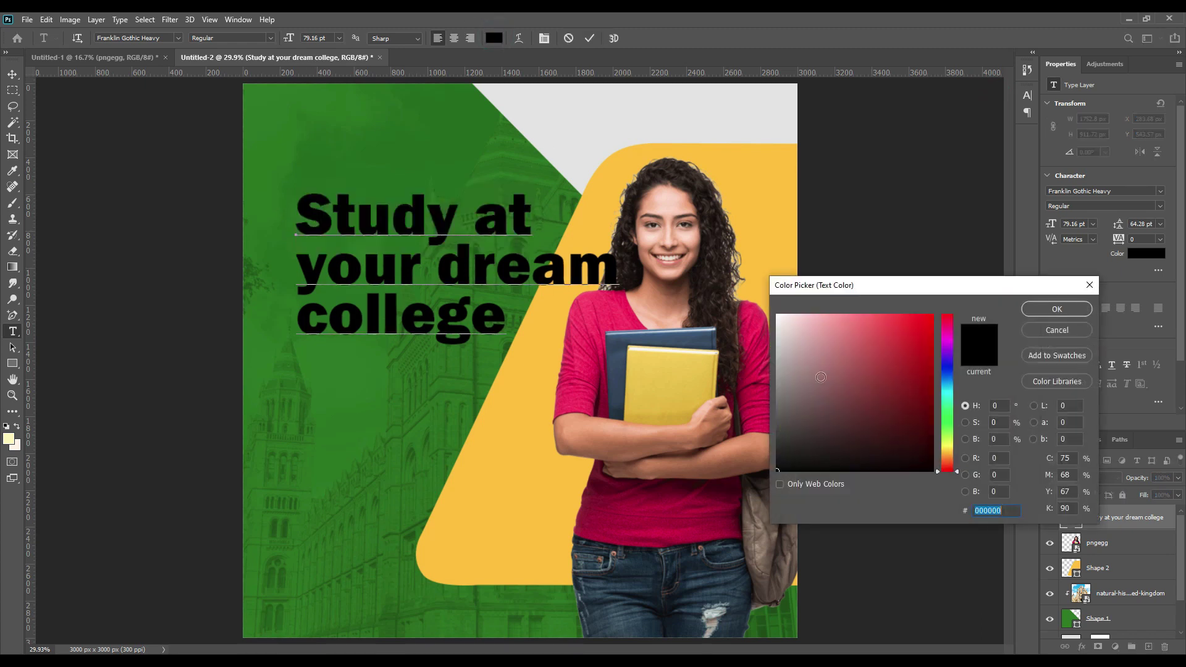
drag(821, 378, 776, 314)
click(1056, 309)
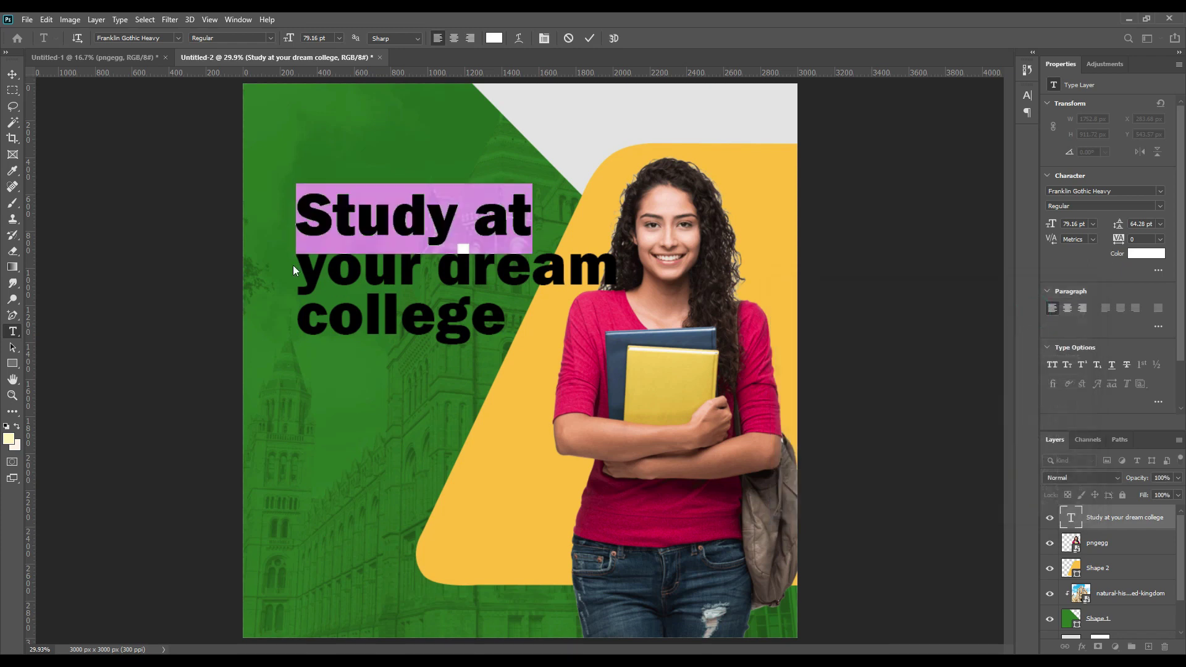
mouse_move(301, 267)
mouse_down()
mouse_move(589, 282)
mouse_move(611, 309)
mouse_move(618, 273)
mouse_move(290, 254)
mouse_up()
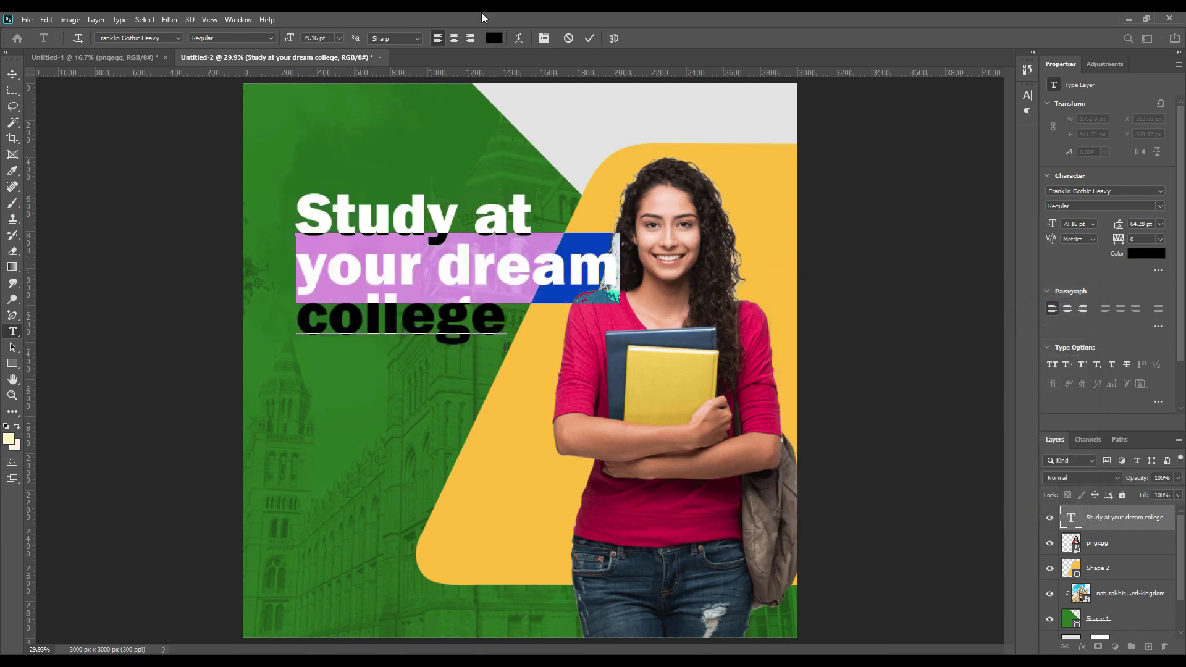
click(494, 38)
click(765, 168)
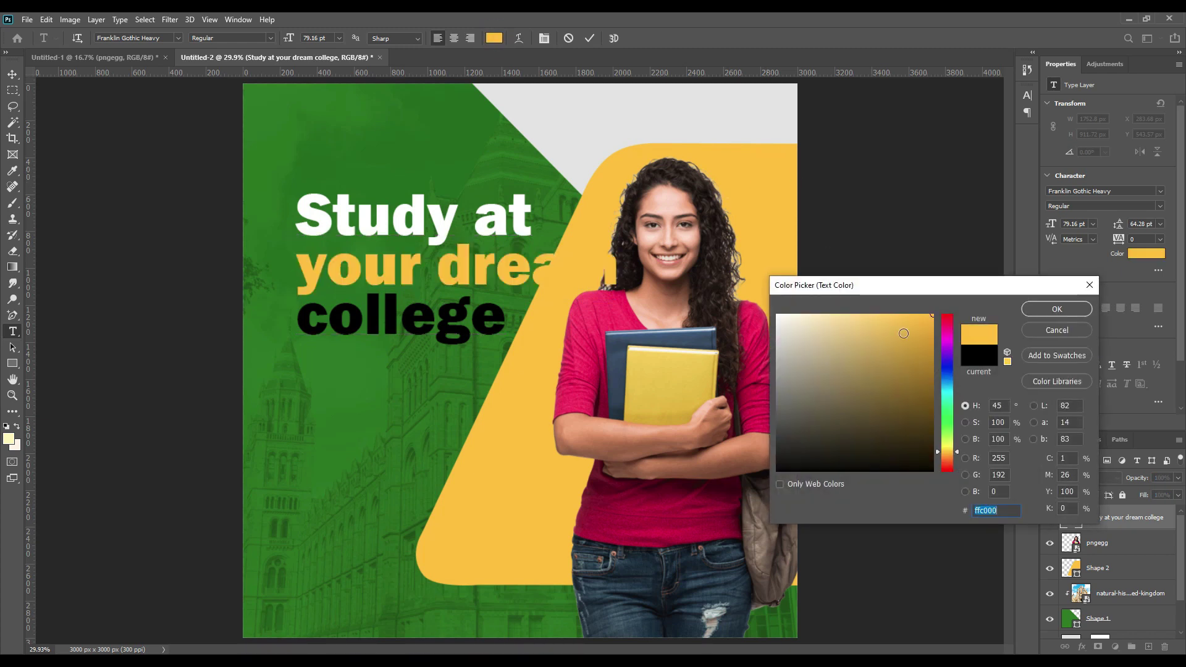
click(1056, 309)
Make the word 'college' white and commit the heading's colour edits
drag(297, 311, 516, 310)
click(494, 38)
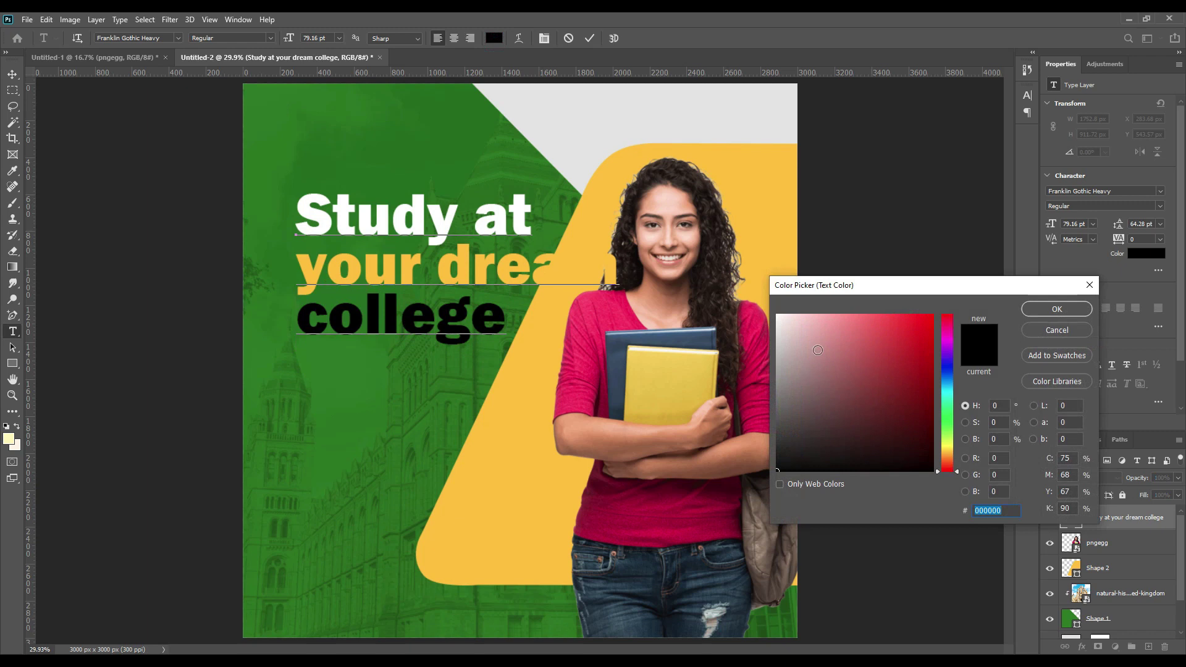
click(777, 315)
click(1057, 309)
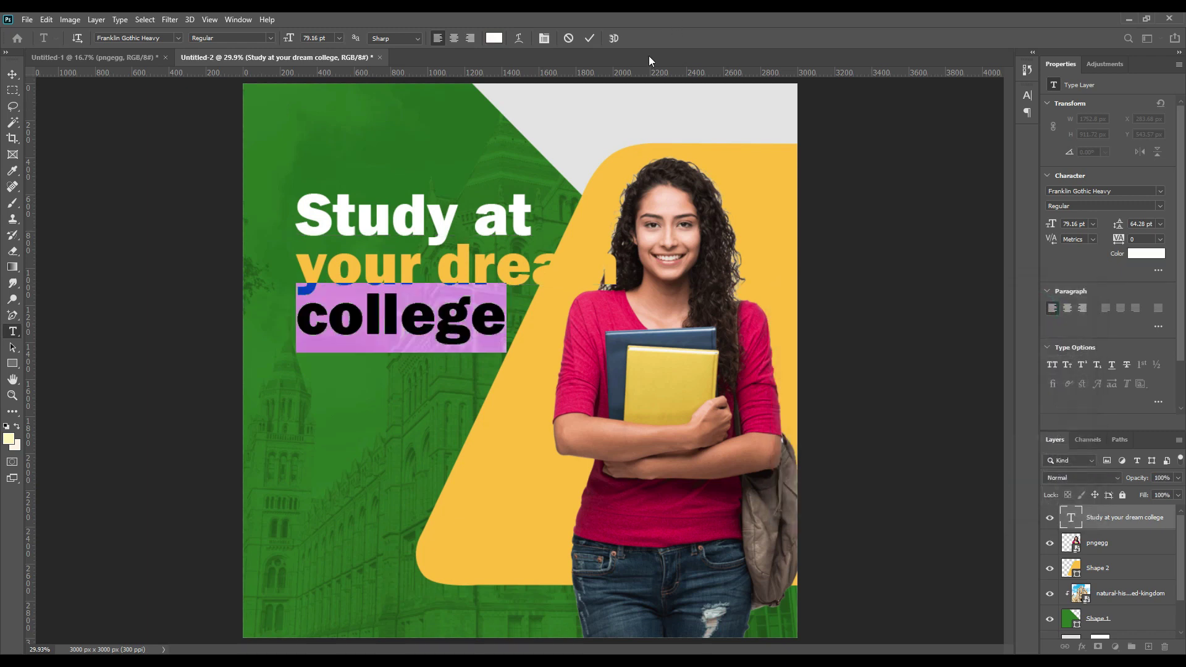
click(589, 38)
Scale the heading to about 82% (65.05 pt) and move it up-left, clear of the student
click(13, 74)
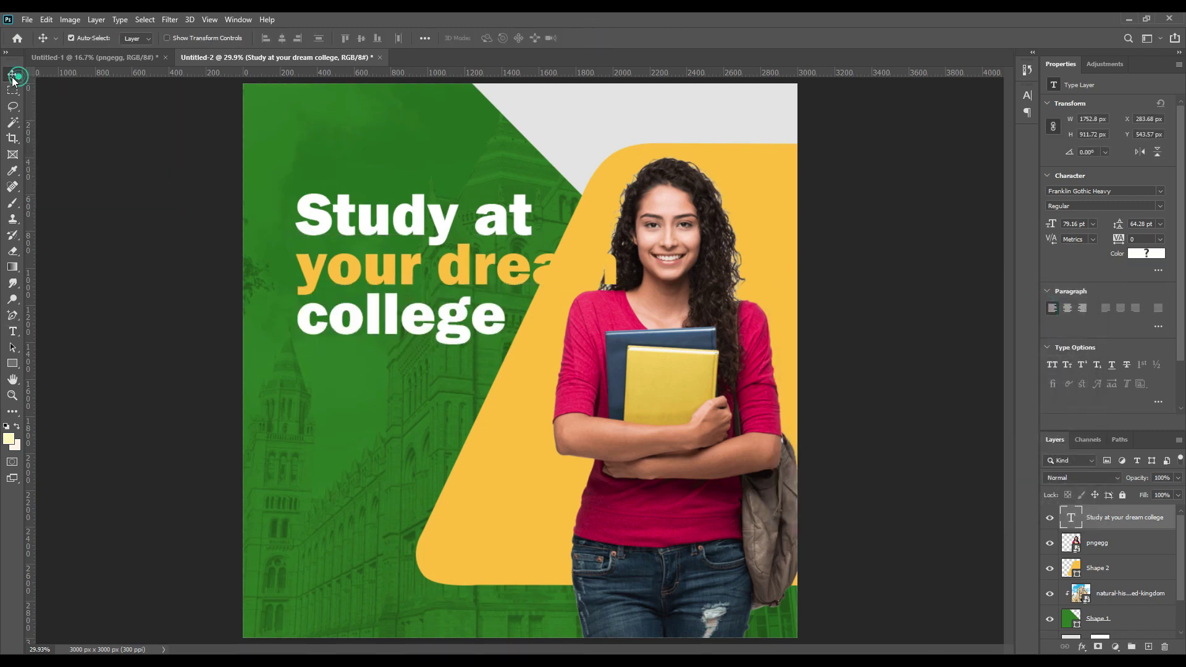
key(ctrl)
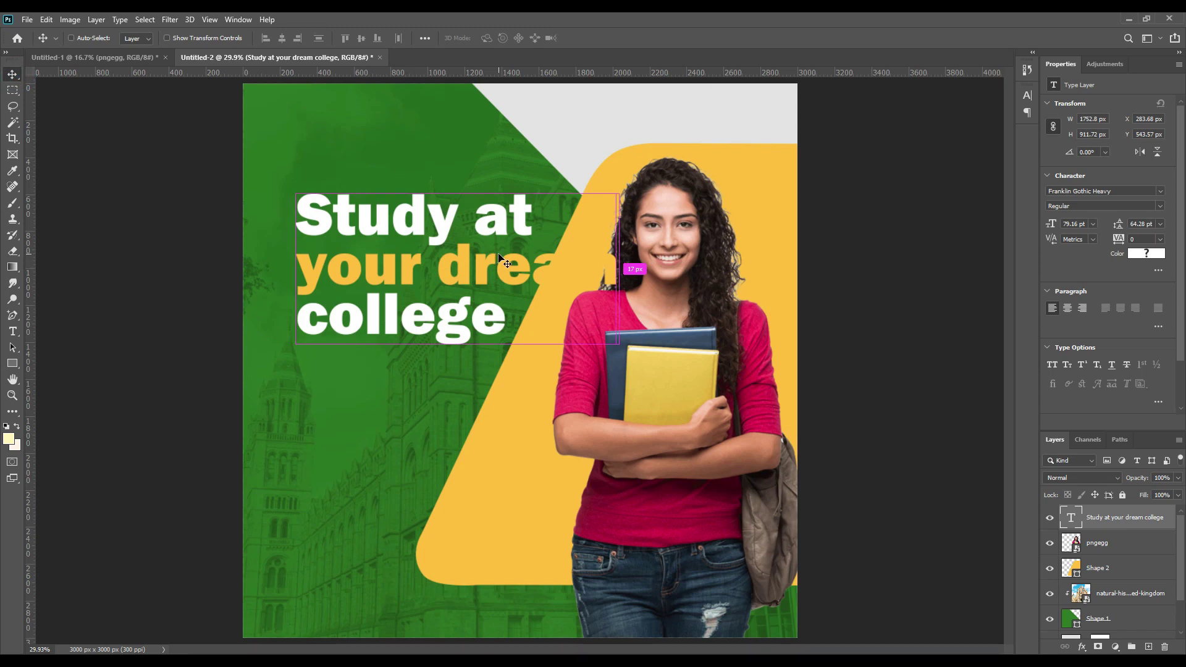
key(ctrl+t)
drag(598, 339, 538, 304)
drag(484, 262, 458, 276)
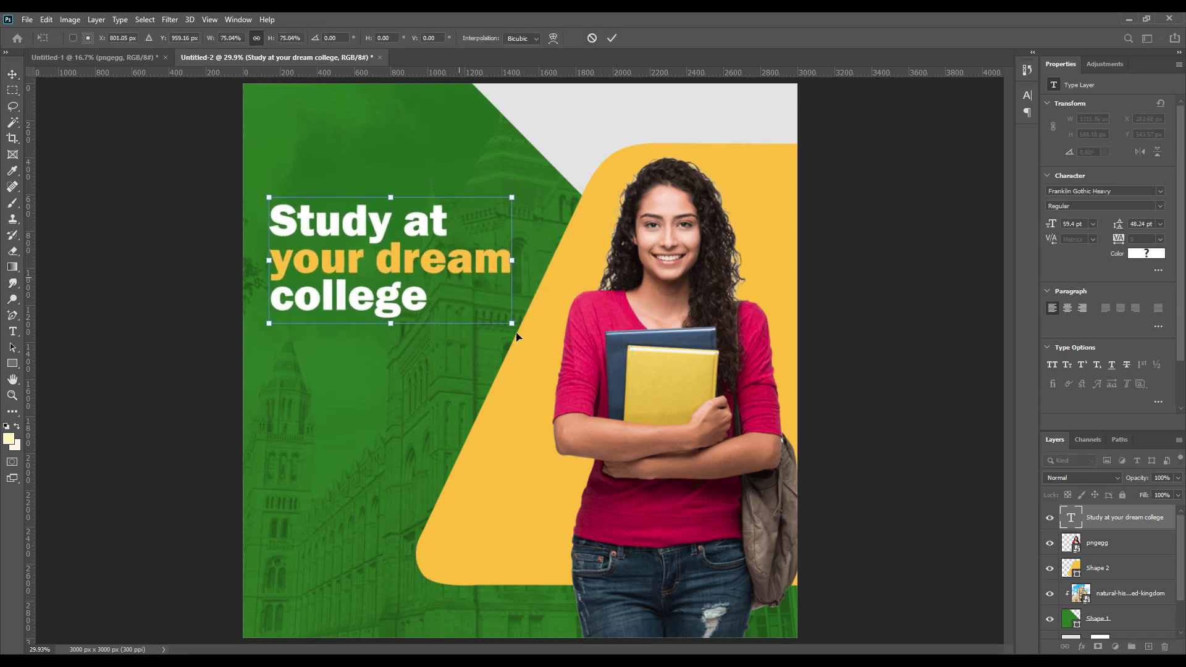
drag(513, 323, 535, 336)
drag(452, 281, 453, 255)
click(611, 37)
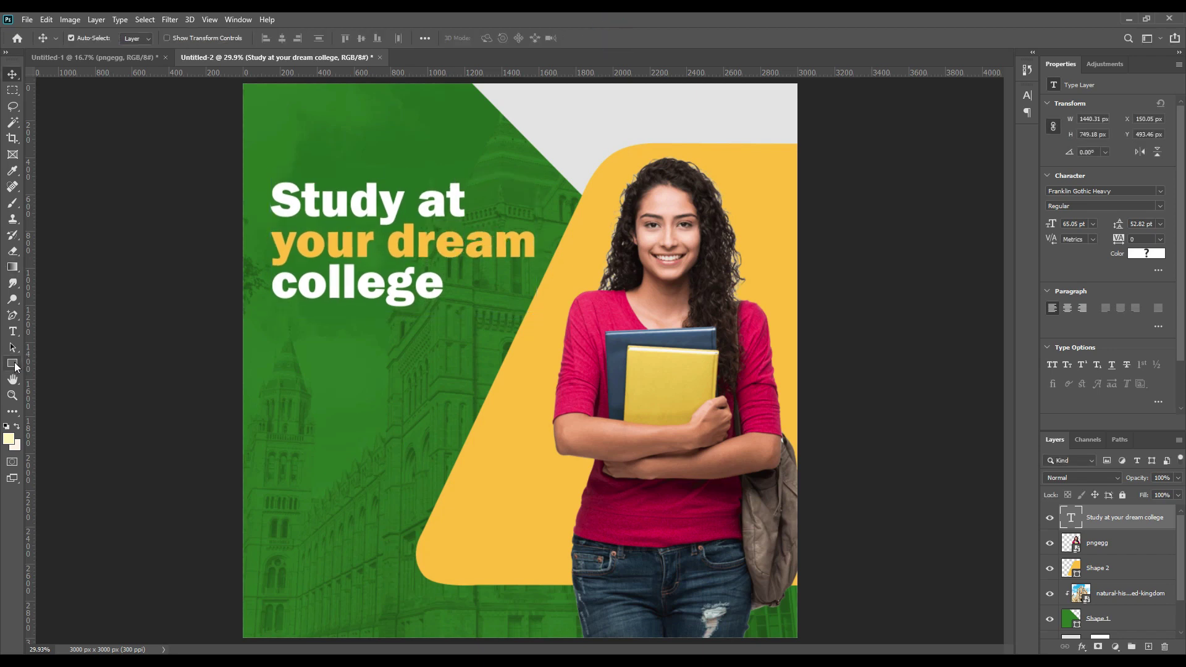
Draw a thin 532 × 18 px bar above the heading and fill it with yellow ffc000
click(13, 364)
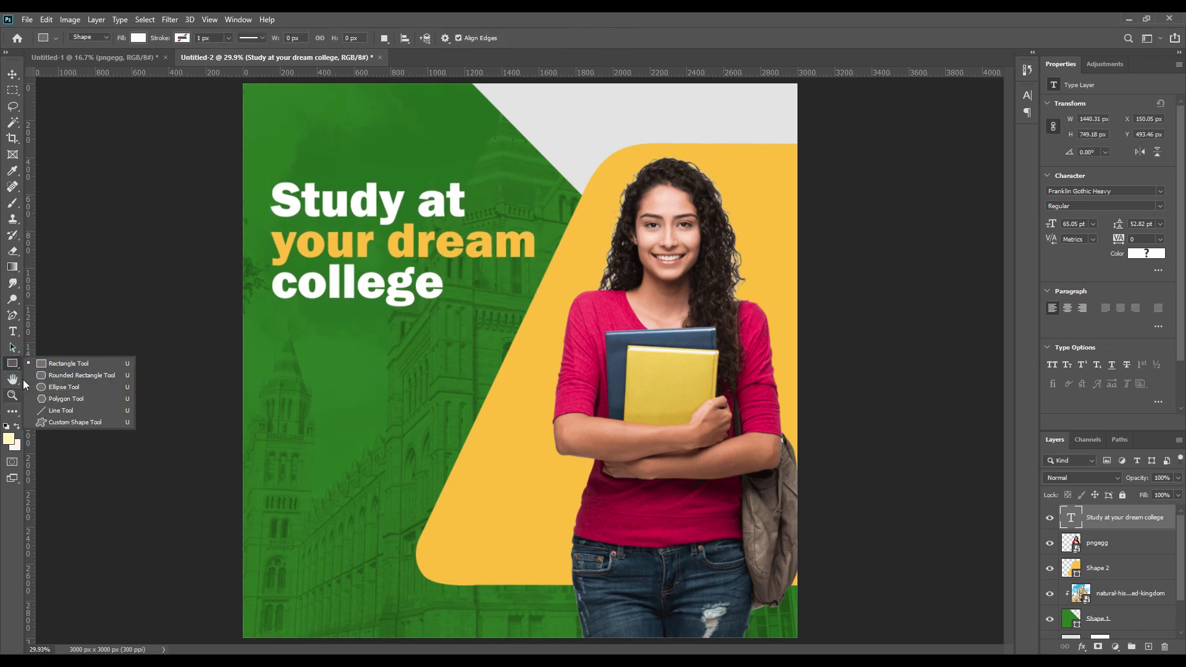
drag(276, 165, 372, 168)
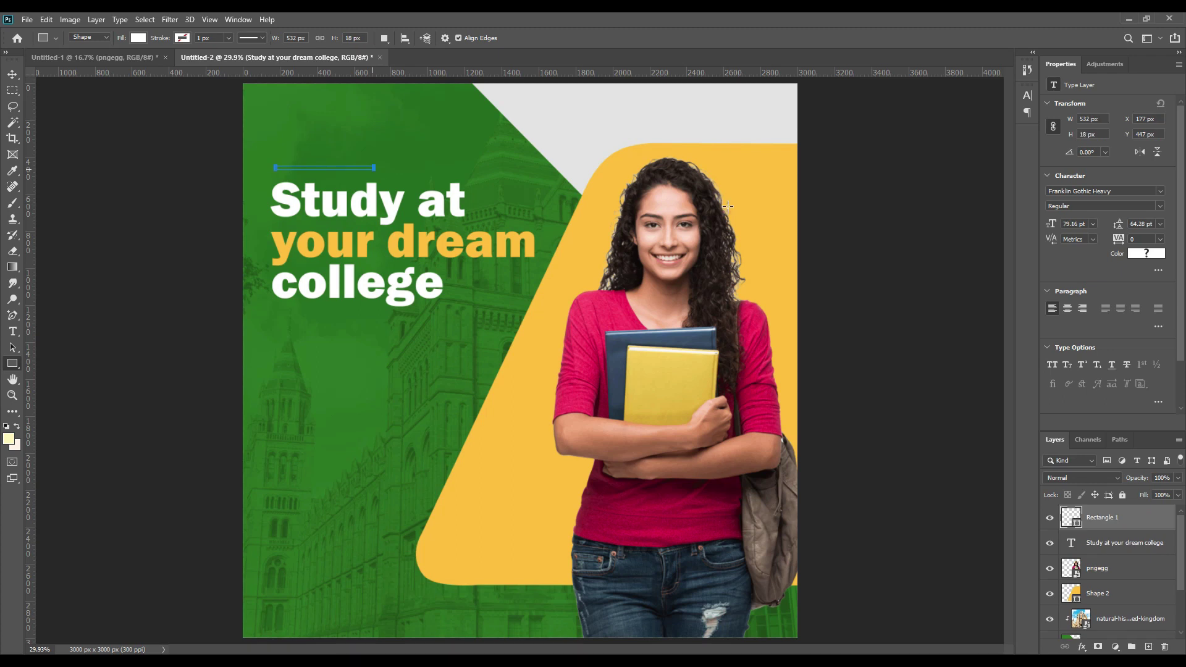
double_click(1075, 523)
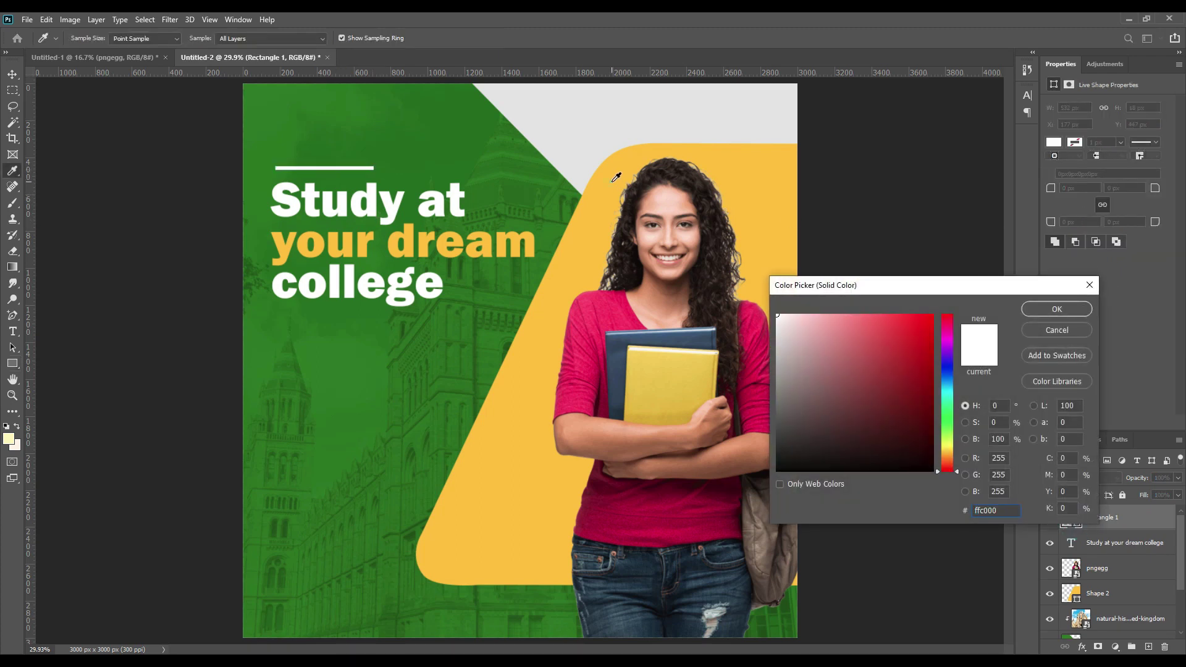
key(Return)
click(1045, 307)
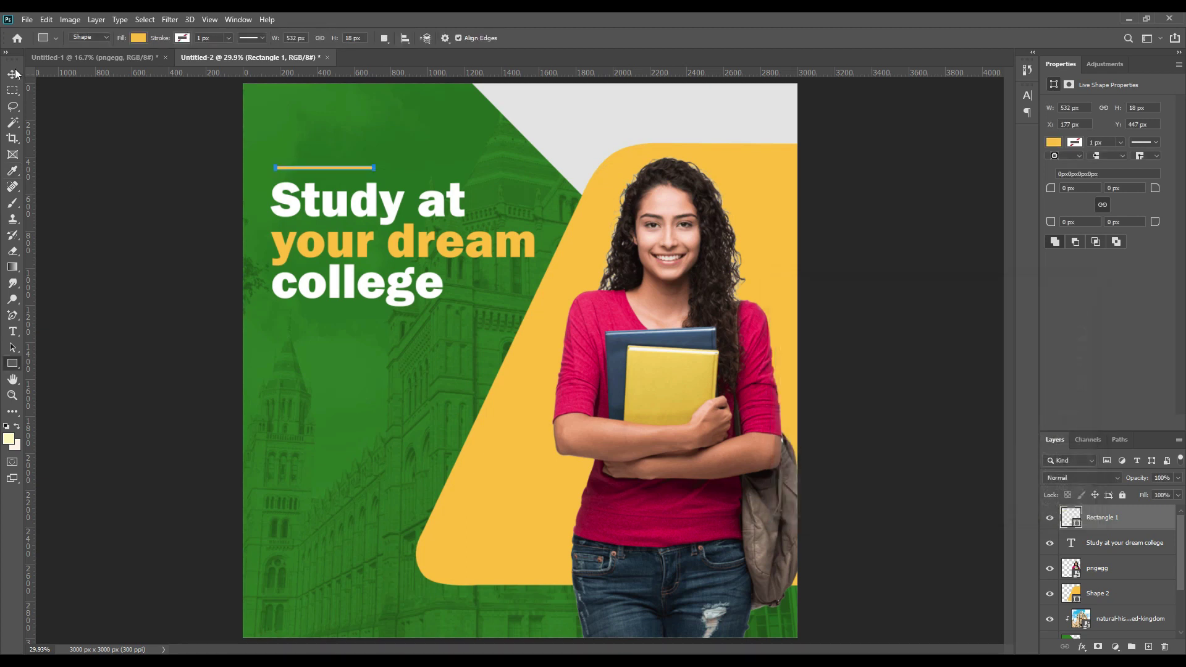
click(12, 74)
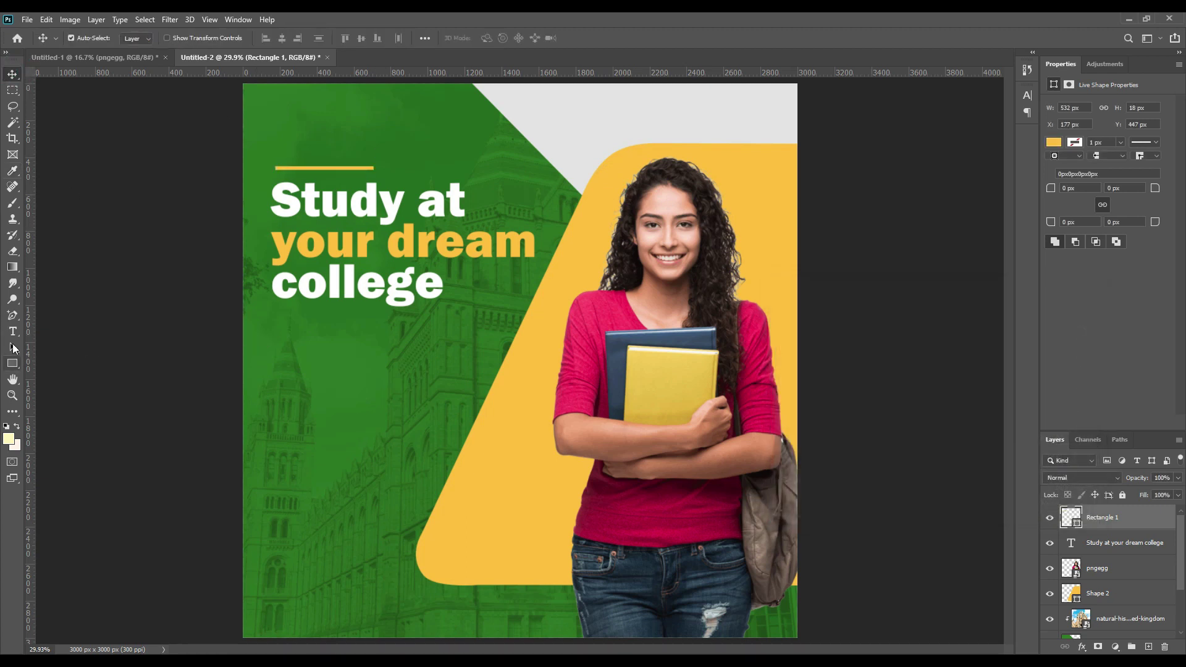
Type 'Admission open 2023-2024' as a new text line below the heading
key(t)
click(273, 371)
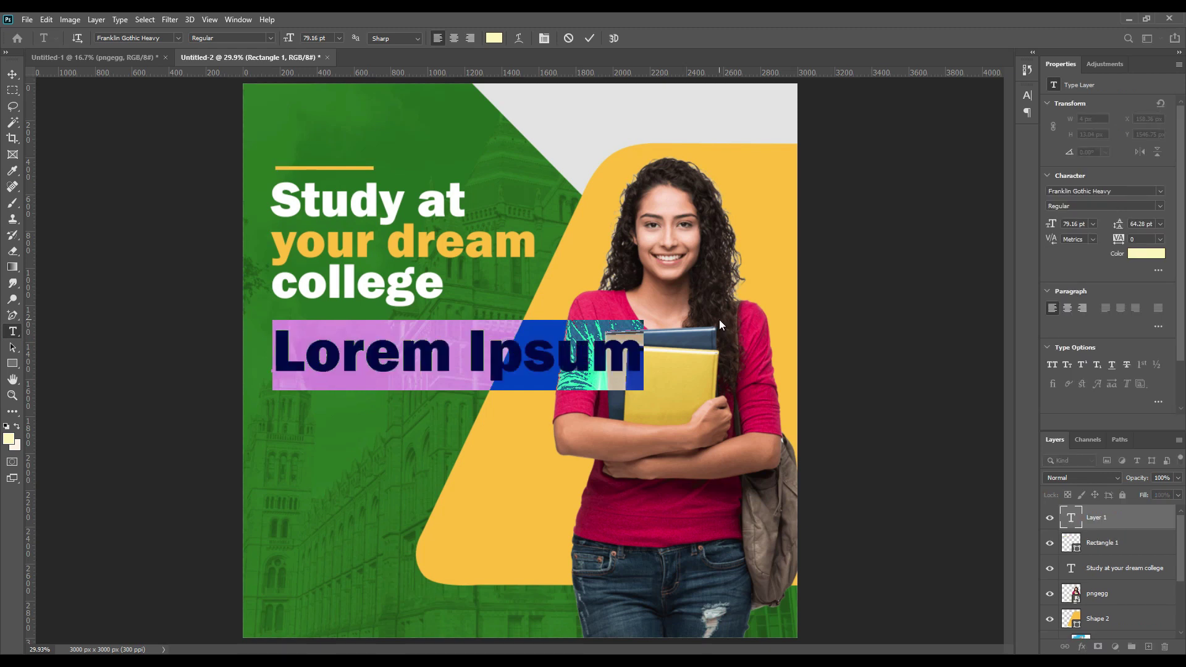
text(Admissio)
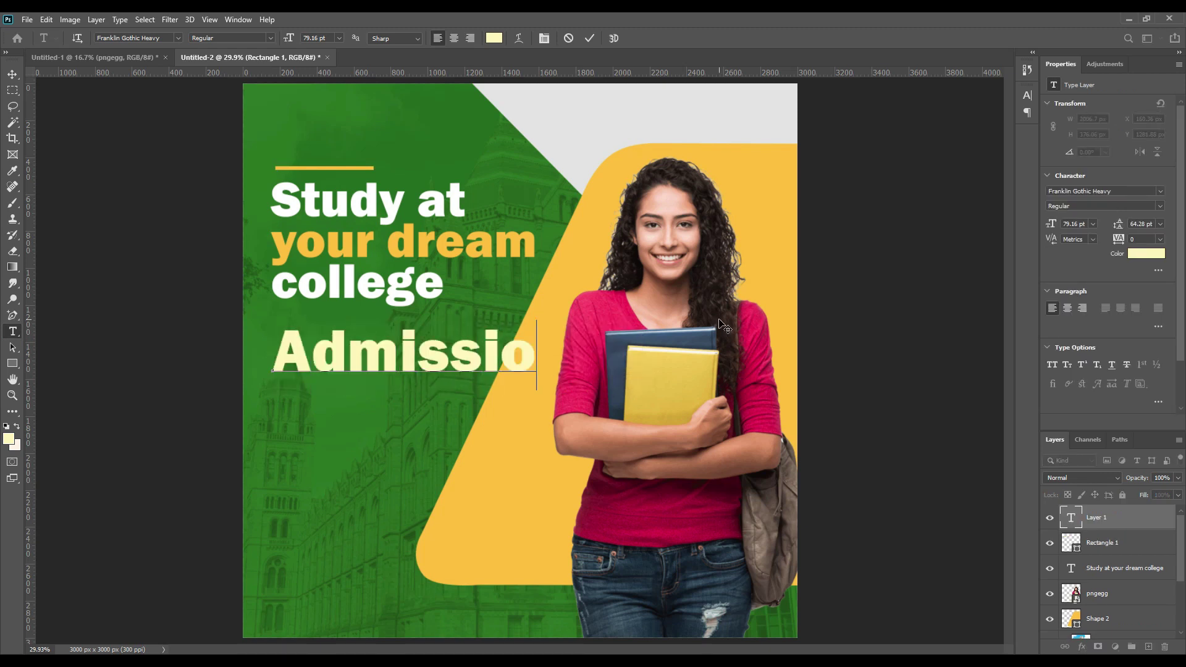
text(n open )
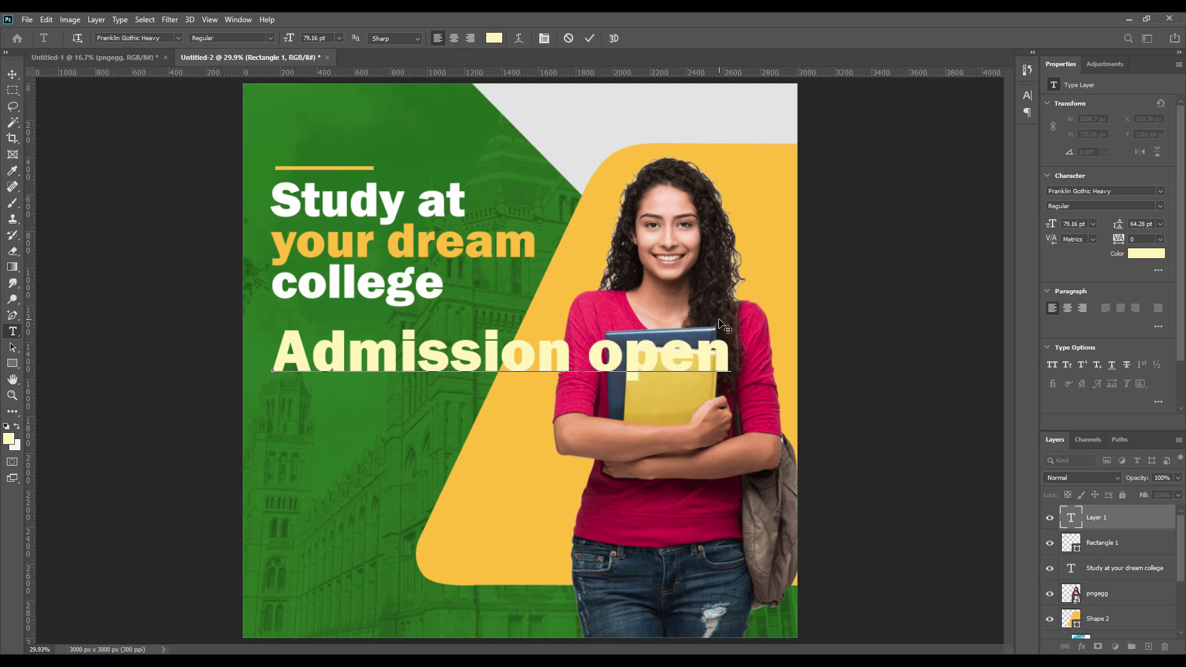
text(2023)
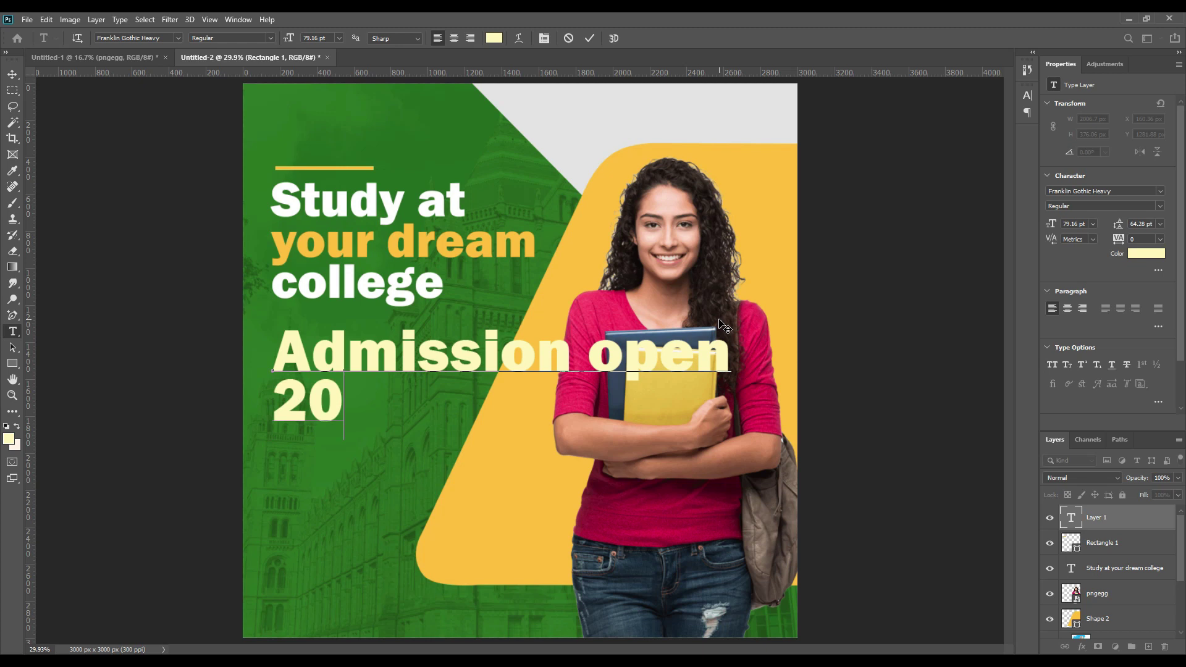
text(-2024)
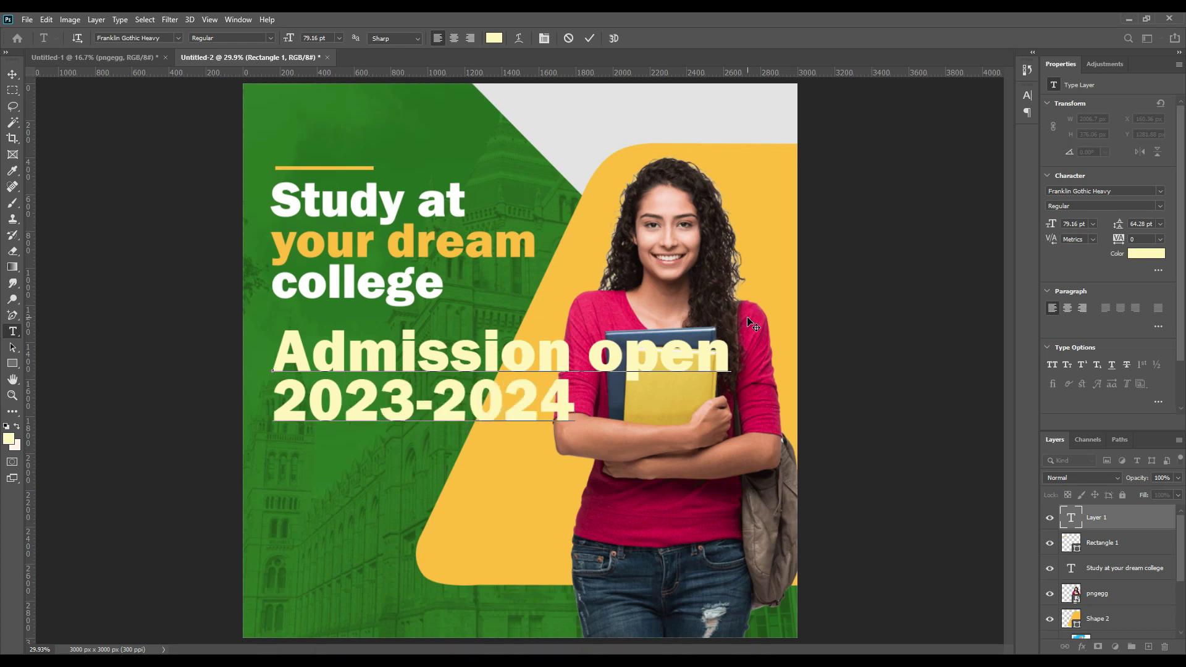
Set the 'Admission open 2023-2024' text in Baskerville Old Face
click(589, 38)
click(1033, 96)
click(952, 114)
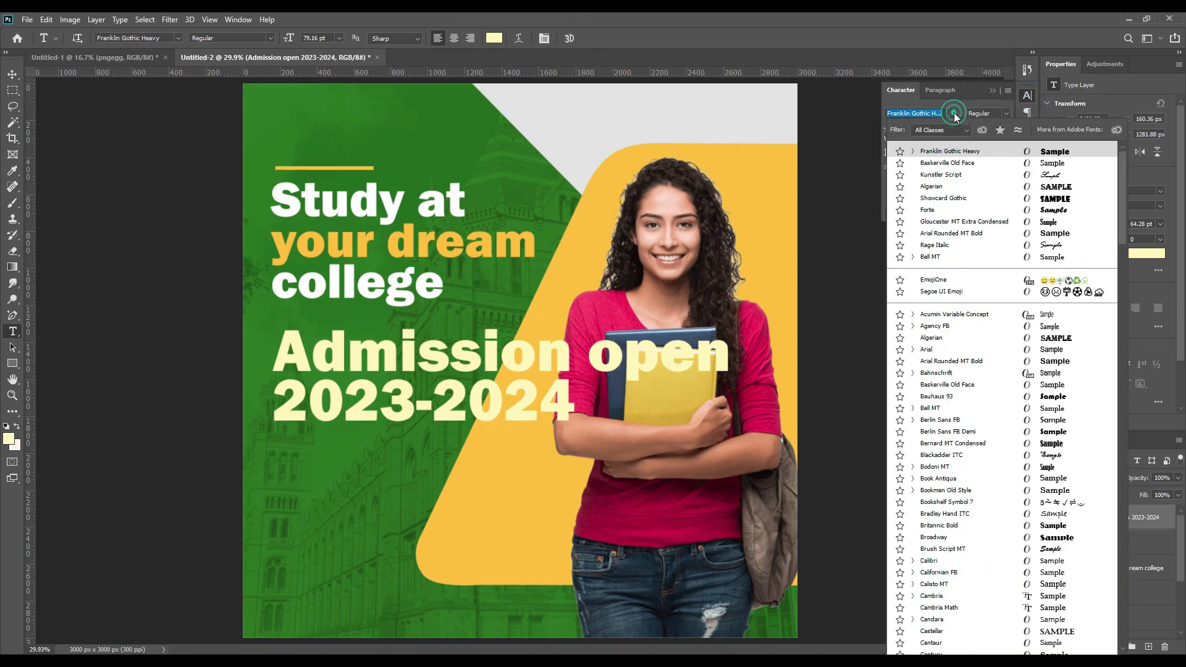
key(Down)
key(Down)
key(Up)
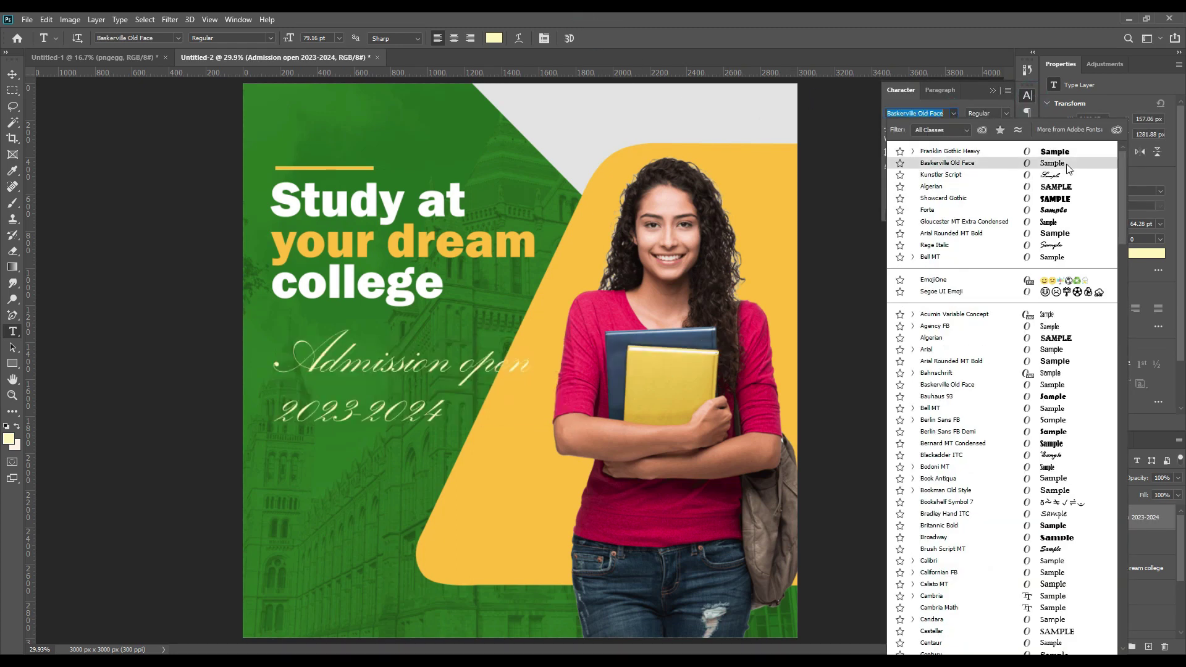
click(1068, 167)
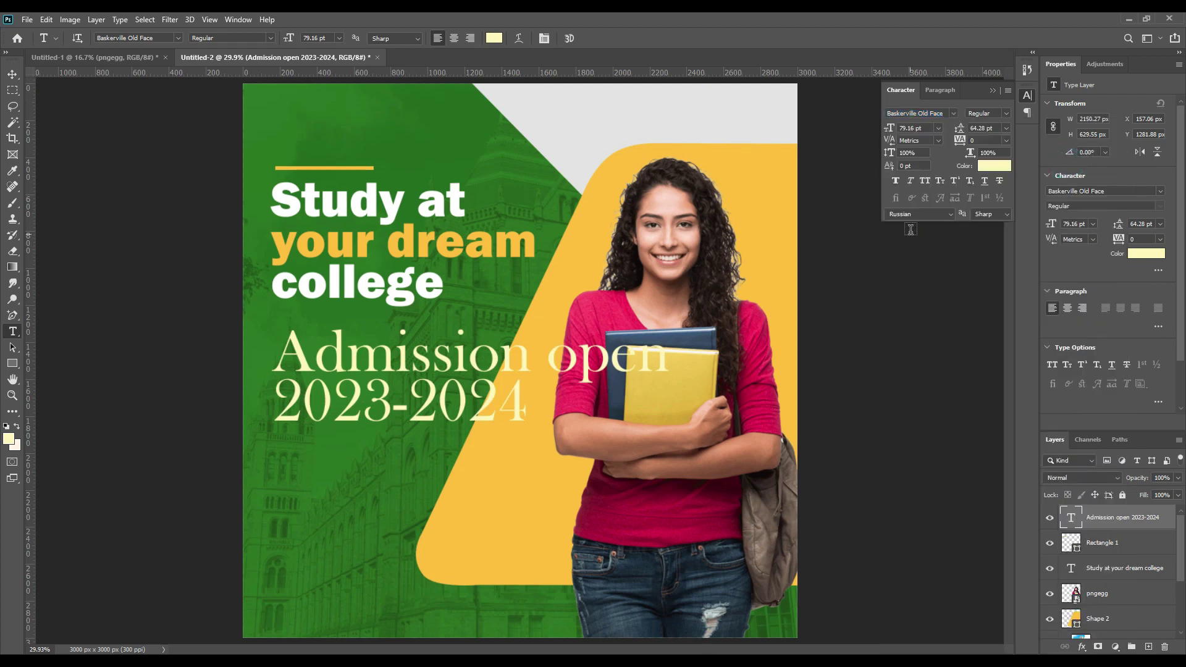
Make the 'Admission open 2023-2024' text white
click(991, 167)
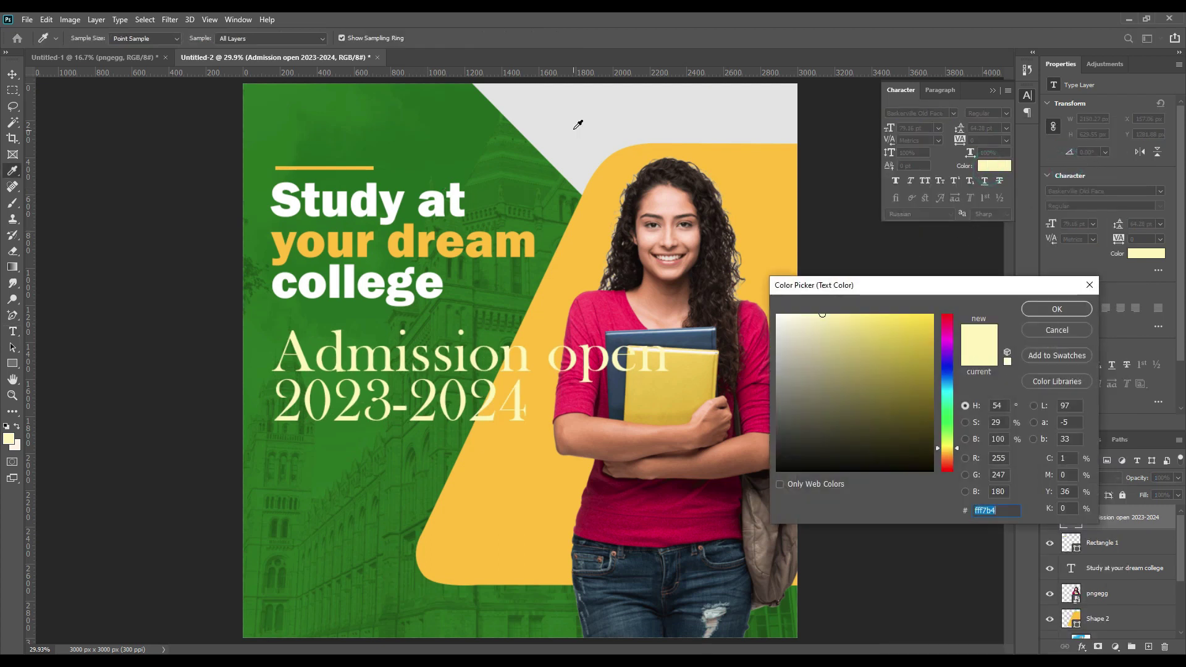
click(573, 127)
click(672, 267)
click(778, 316)
click(1057, 309)
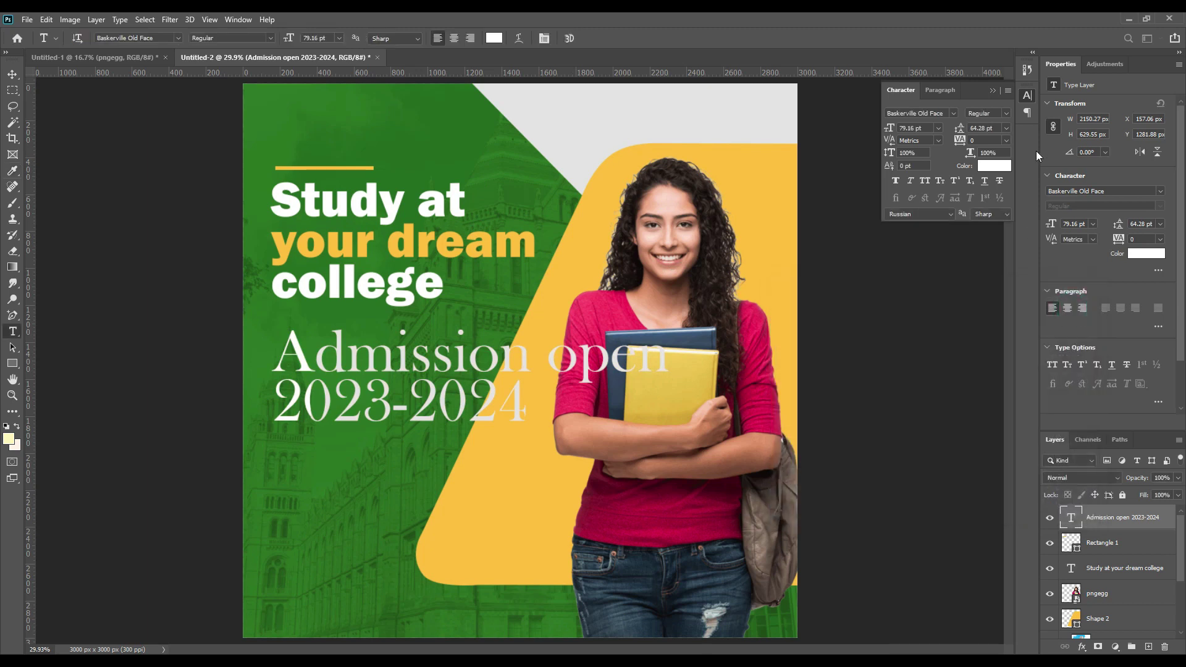
click(990, 89)
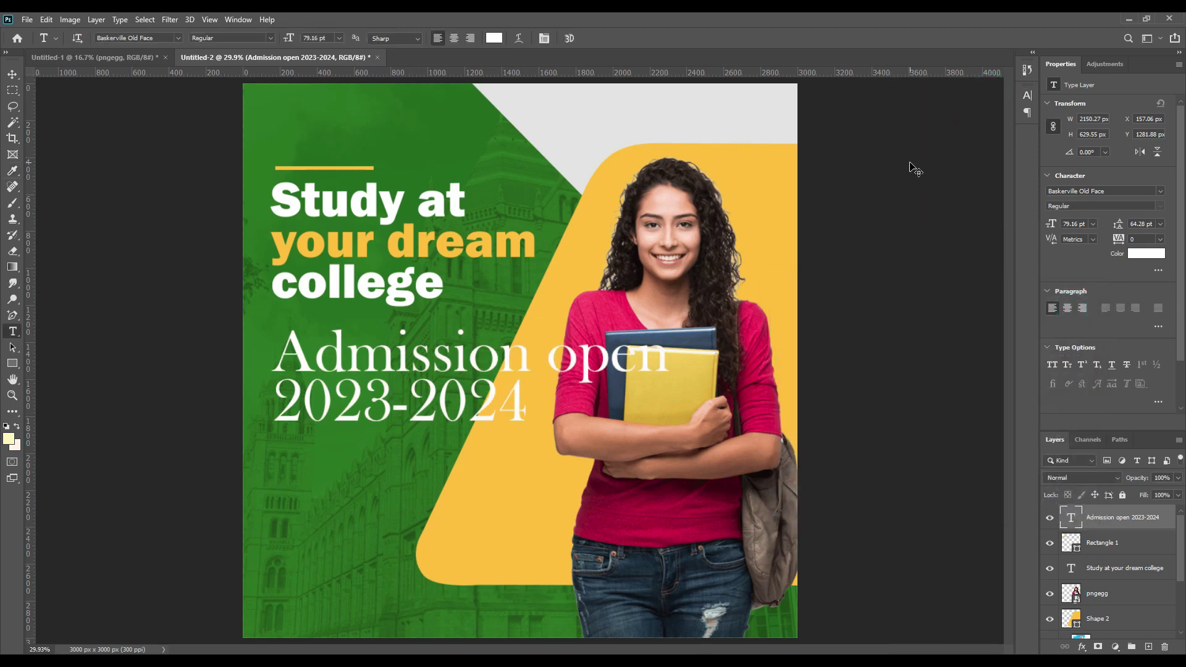
key(ctrl+t)
Scale the admission subtitle to about 36% (28.86 pt) and start a new text line below it
drag(605, 432, 389, 379)
click(610, 38)
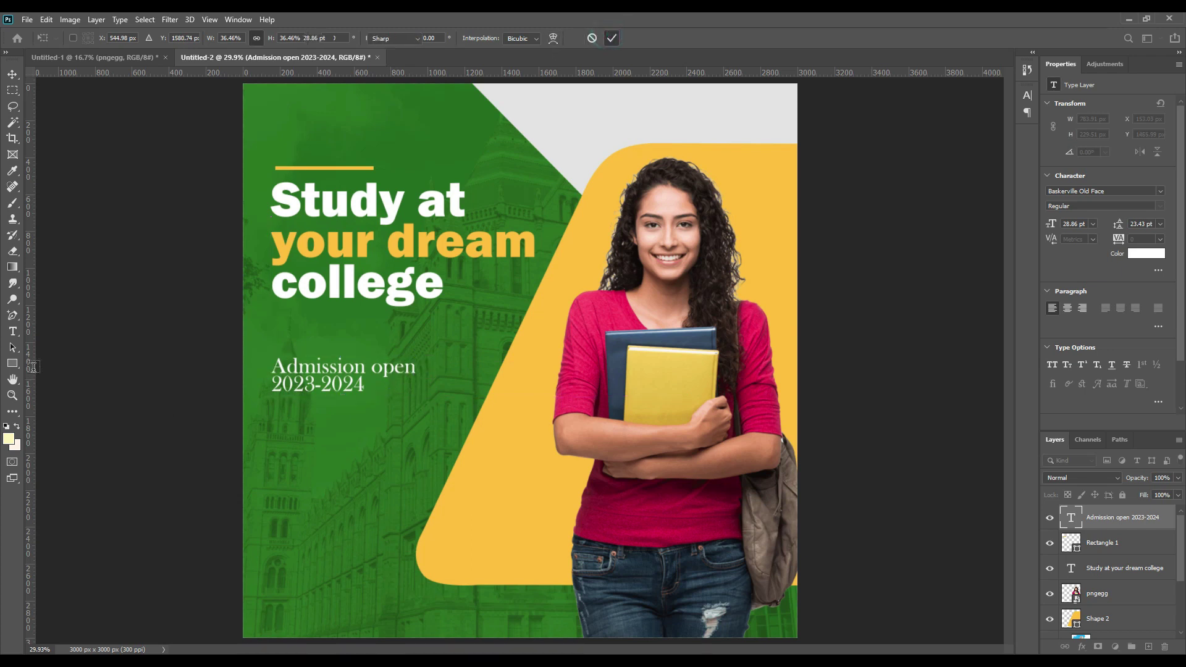
click(287, 439)
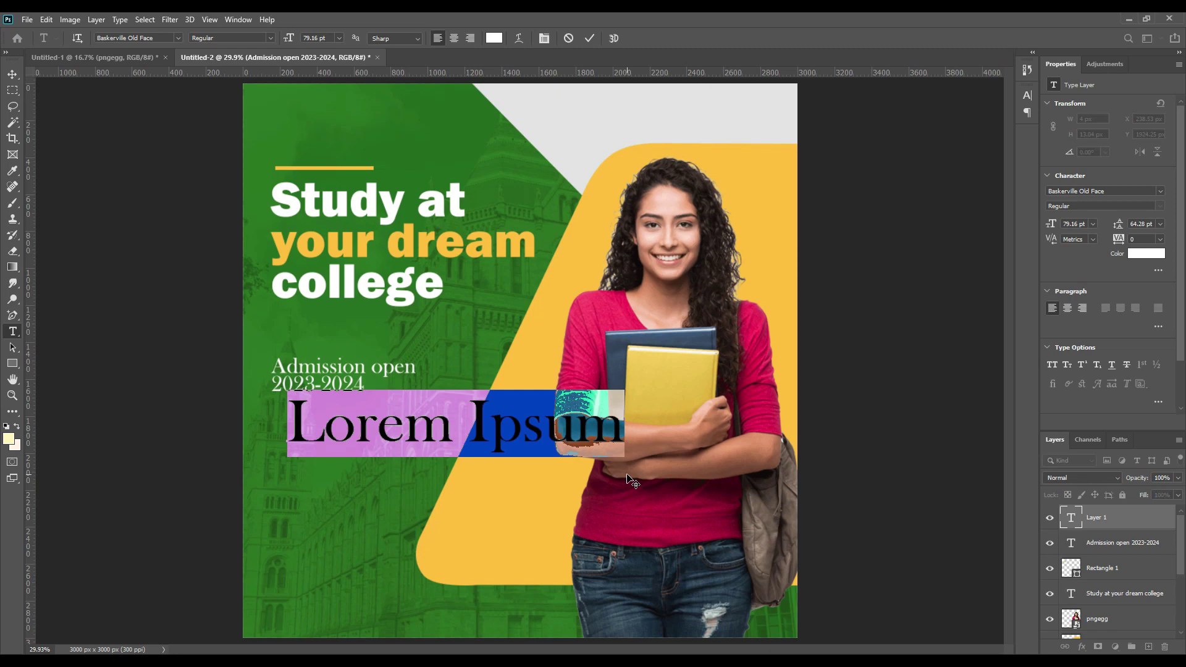
Type 'Book your' and 'seat now!' on two lines below the admission dates
text(Book)
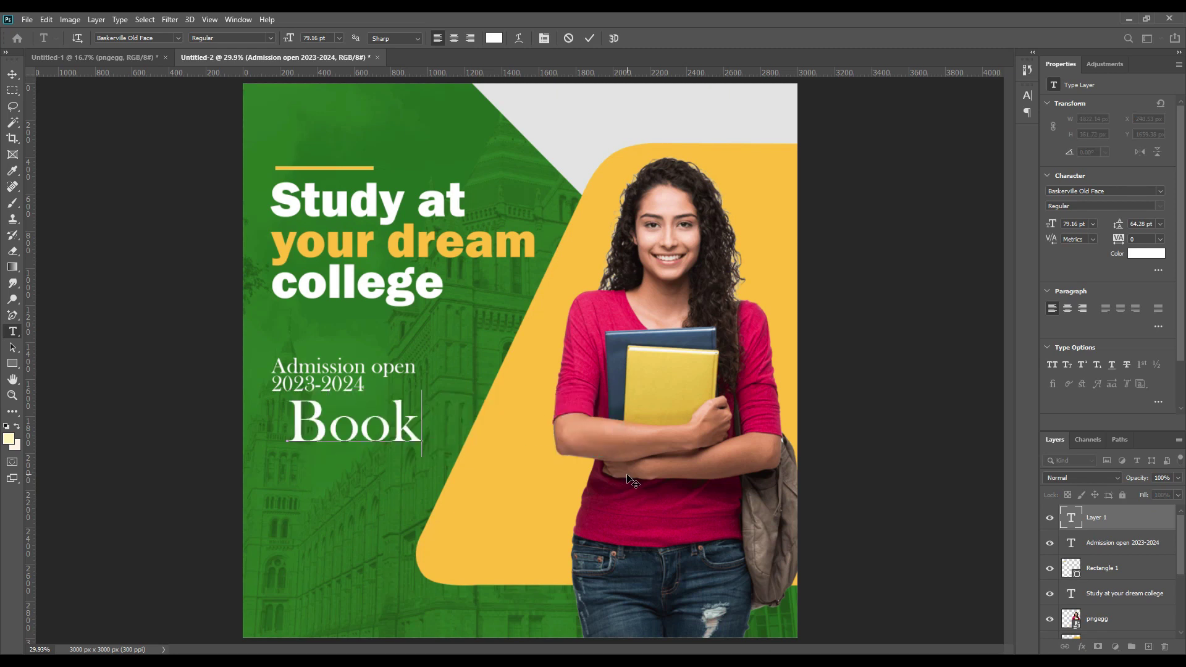
text( your)
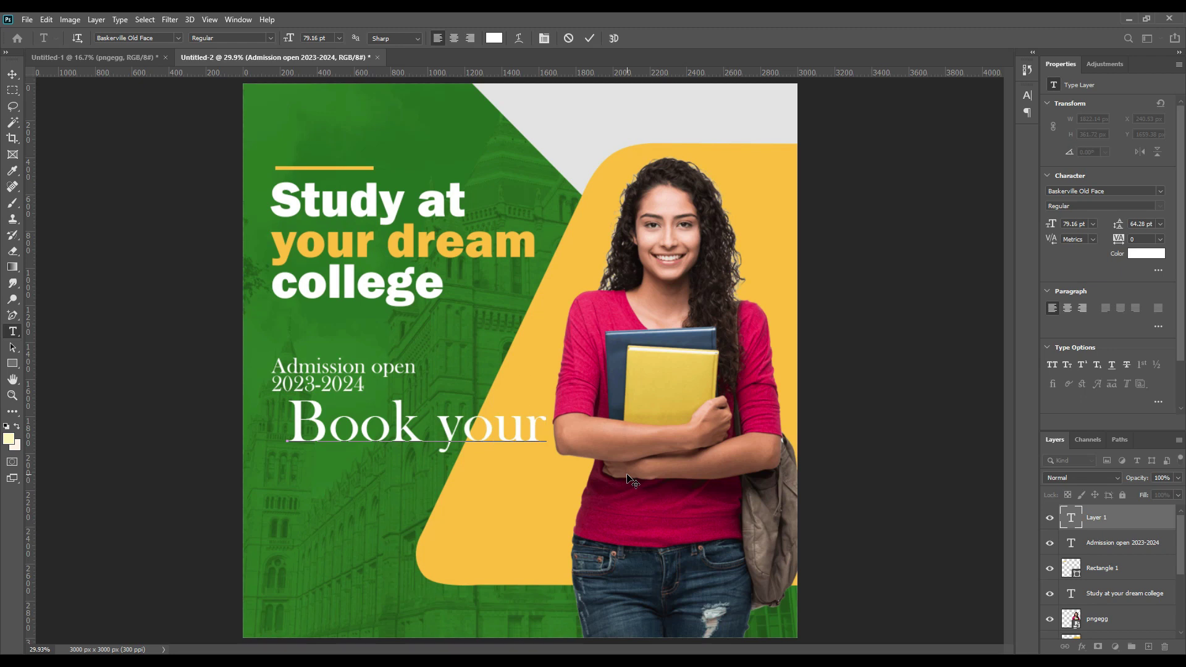
key(Return)
text(seat)
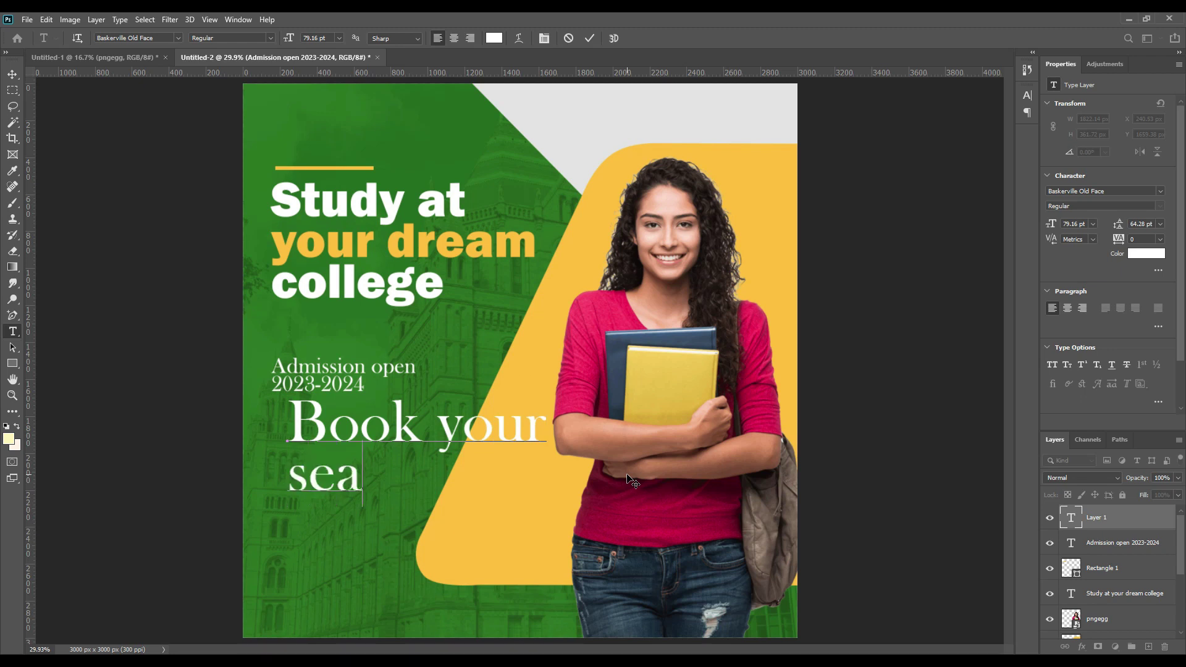
key(BackSpace)
key(BackSpace)
text(now)
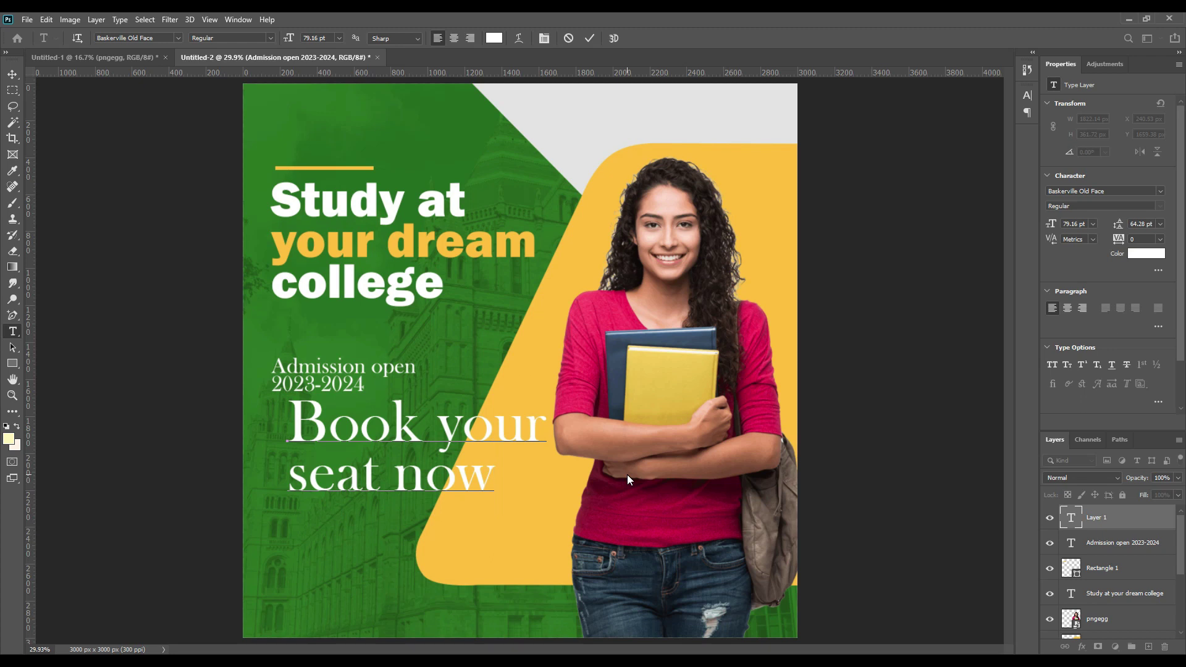
text(!)
Set 'Book your seat now!' in Franklin Gothic Heavy, colored with the banner's sampled yellow
click(589, 38)
click(1028, 95)
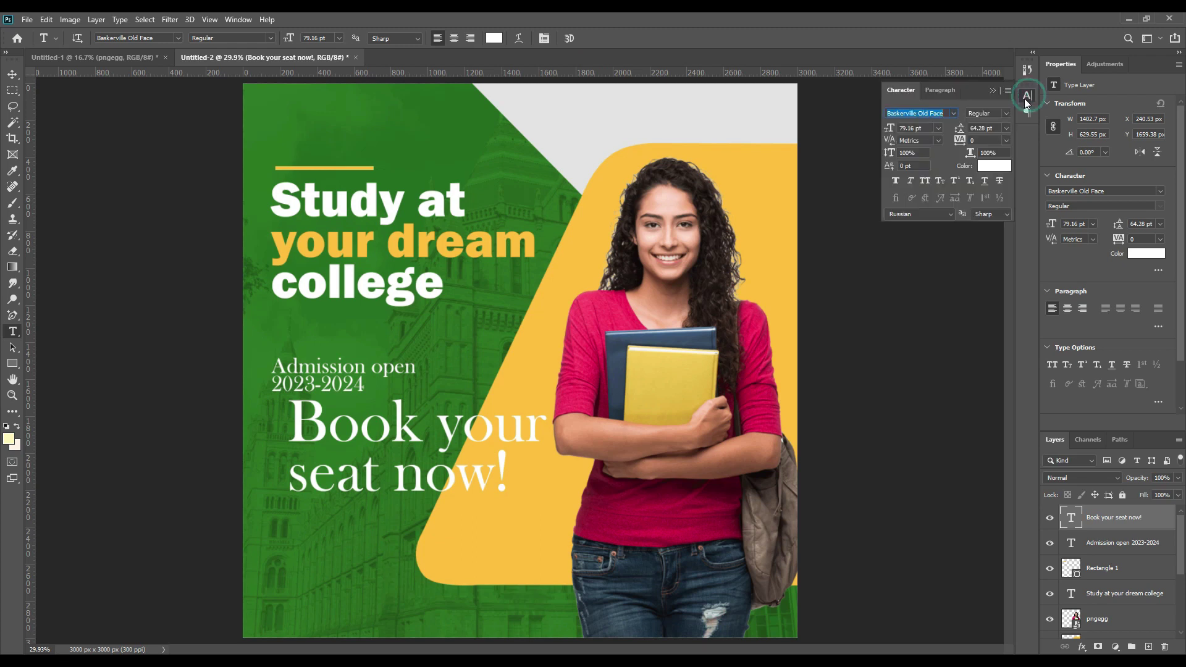
click(954, 113)
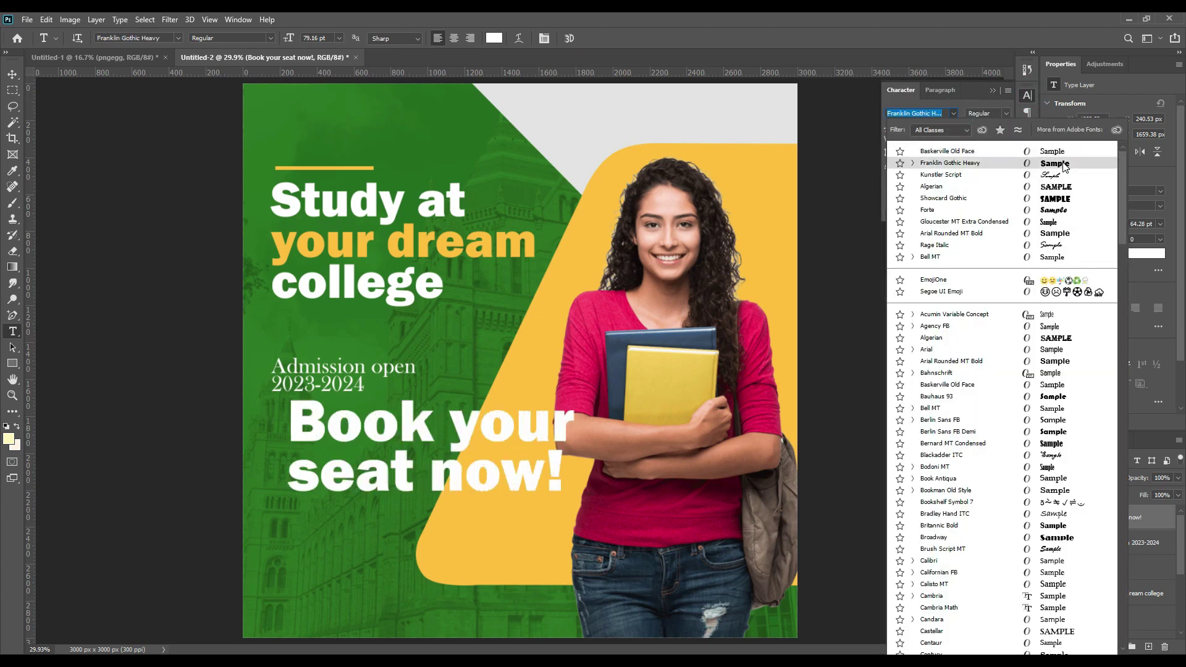
click(1062, 164)
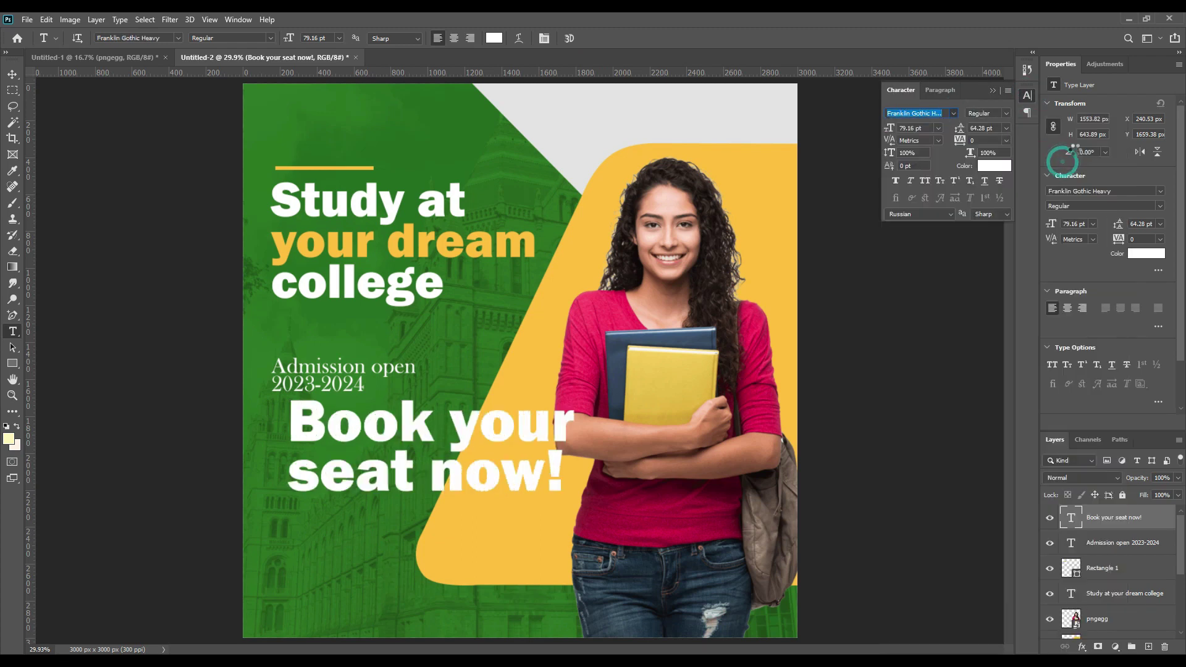
click(992, 90)
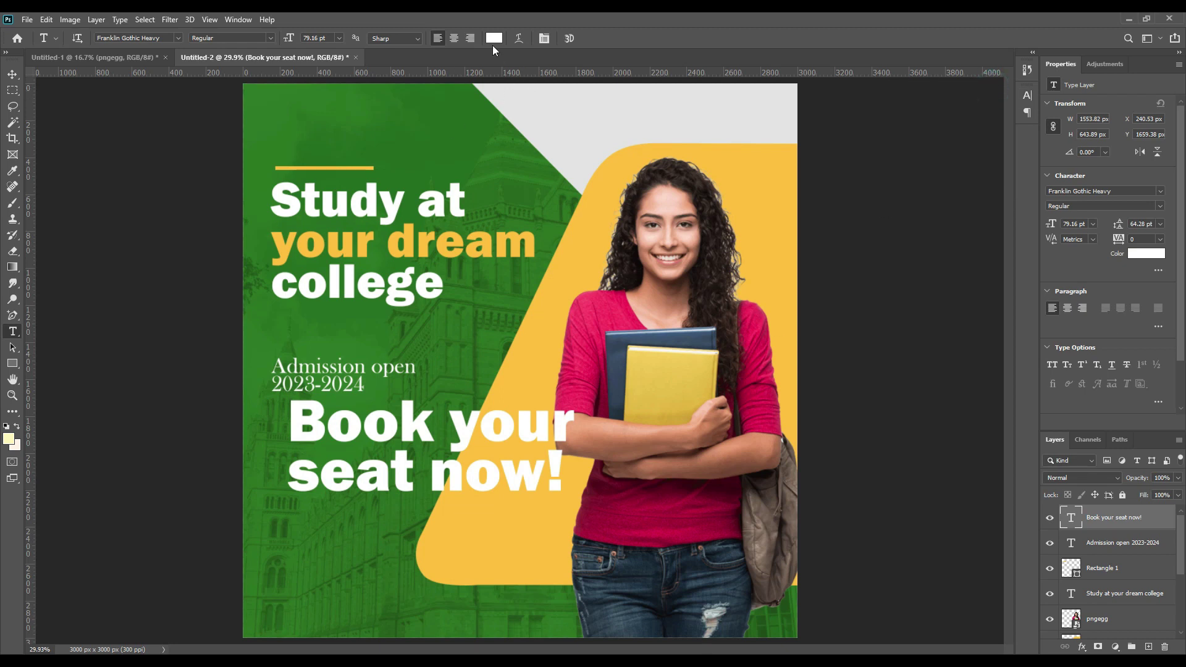
click(494, 38)
click(564, 275)
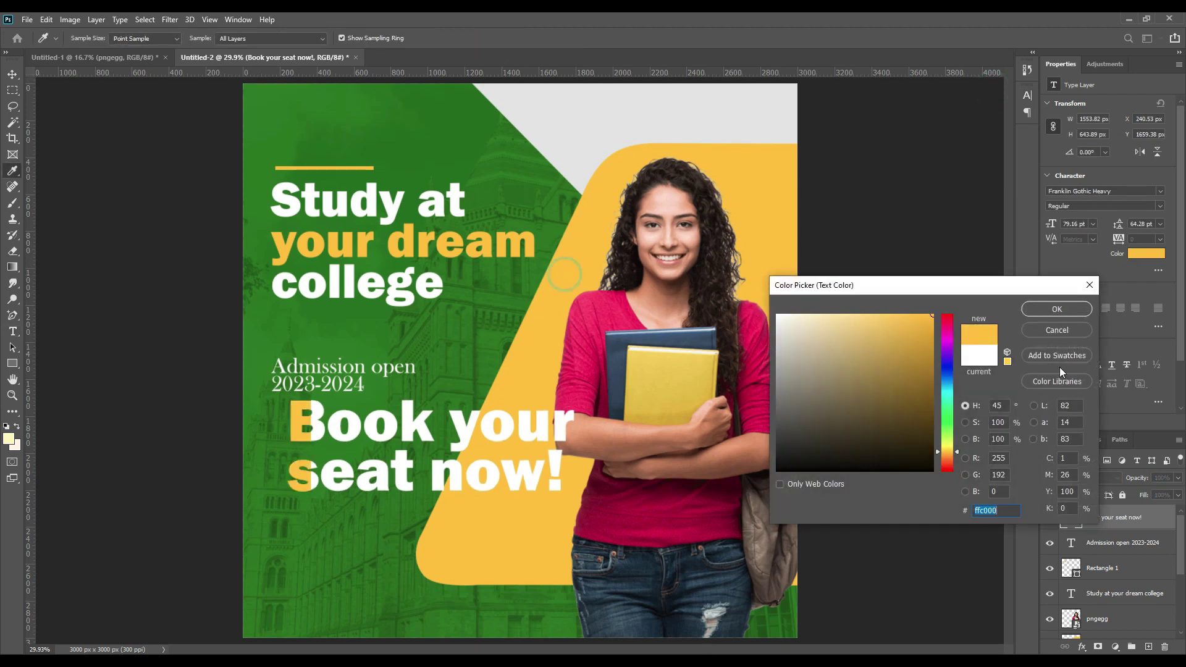
click(1057, 310)
key(ctrl+Return)
Scale 'Book your seat now!' down to about half size, 40.13 pt
key(v)
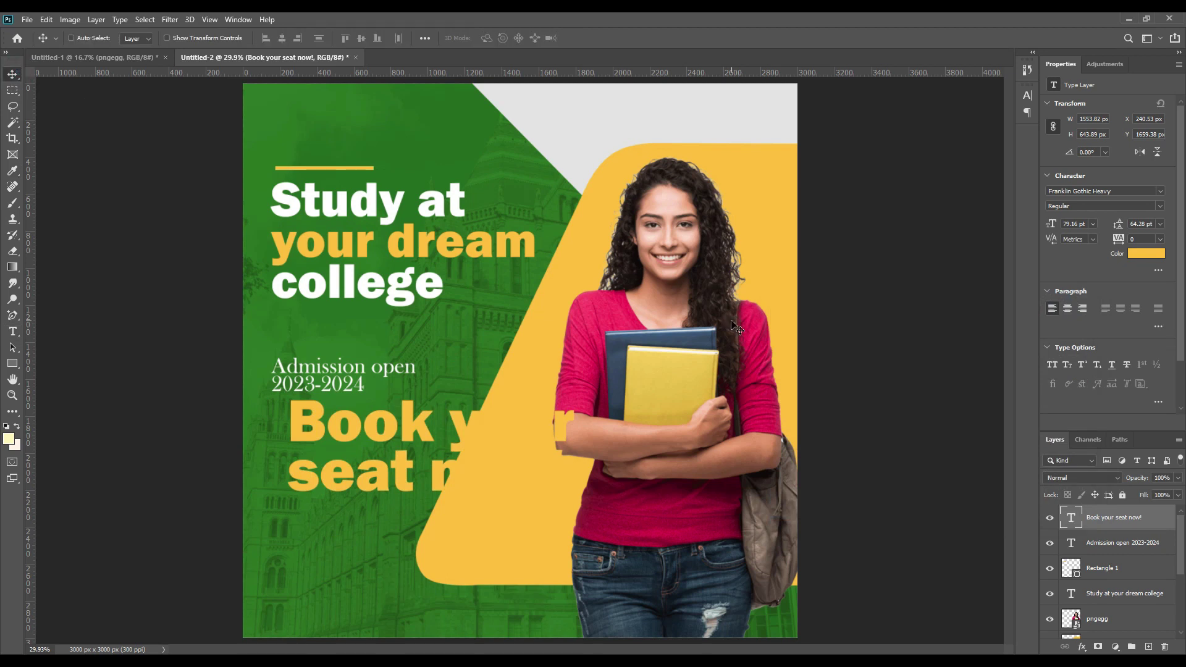
key(ctrl+t)
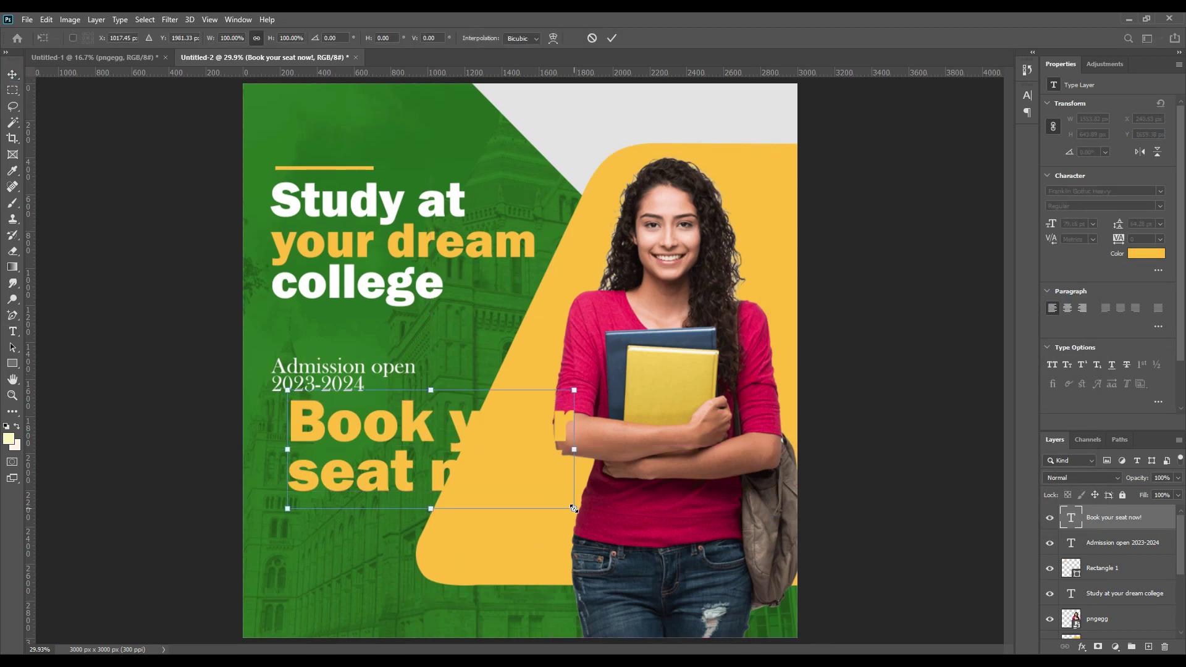
drag(574, 508, 395, 453)
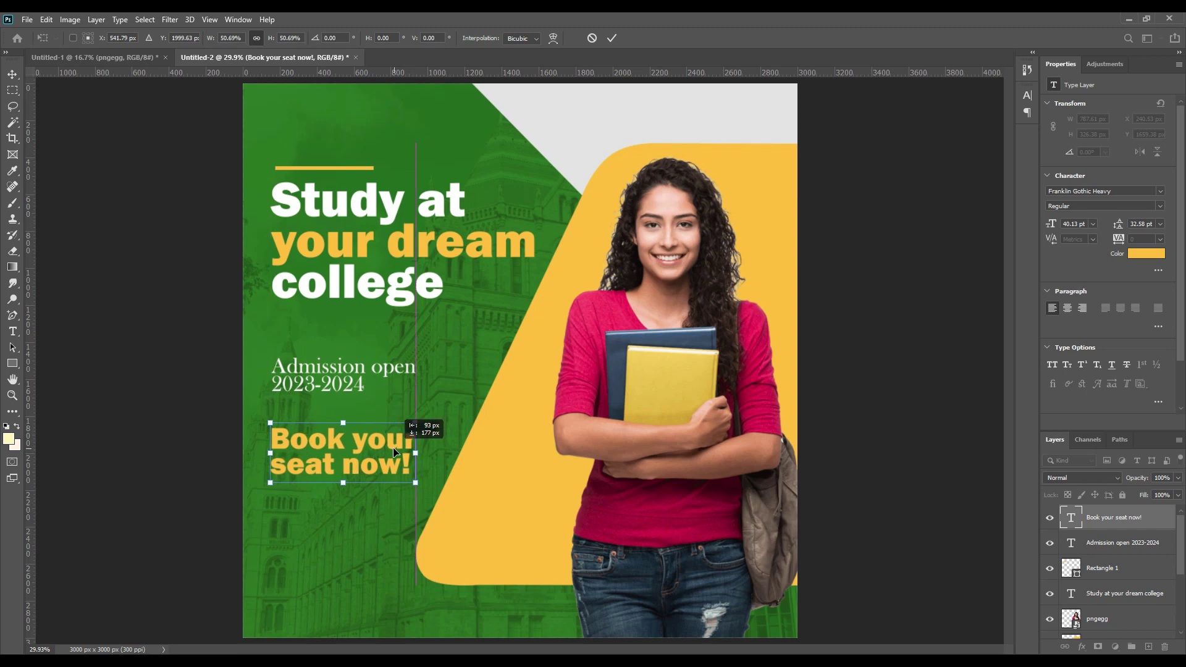
click(611, 38)
Change the 'Book your seat now!' text colour to white
click(1027, 95)
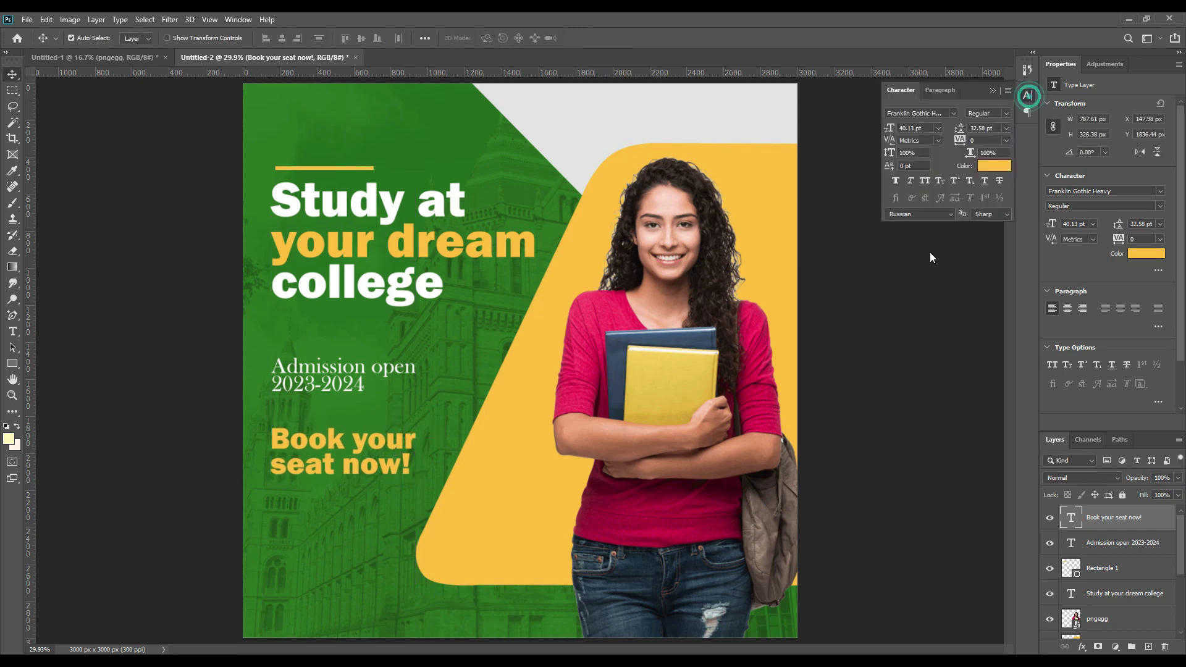
click(994, 165)
click(830, 330)
click(637, 262)
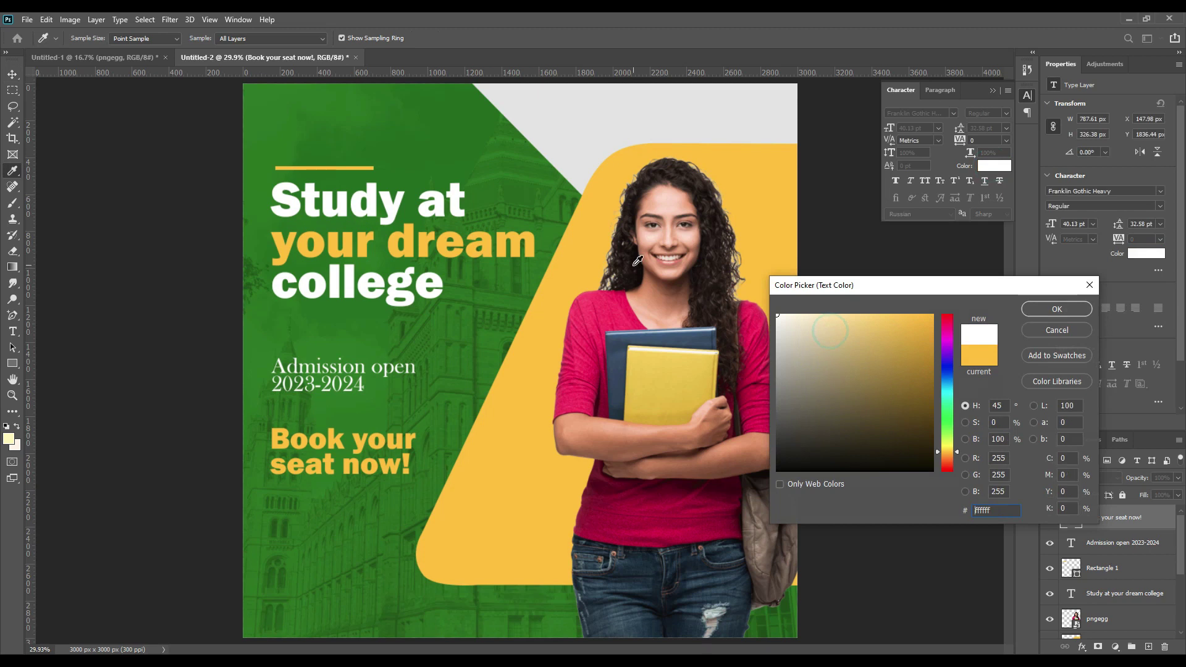
click(1042, 312)
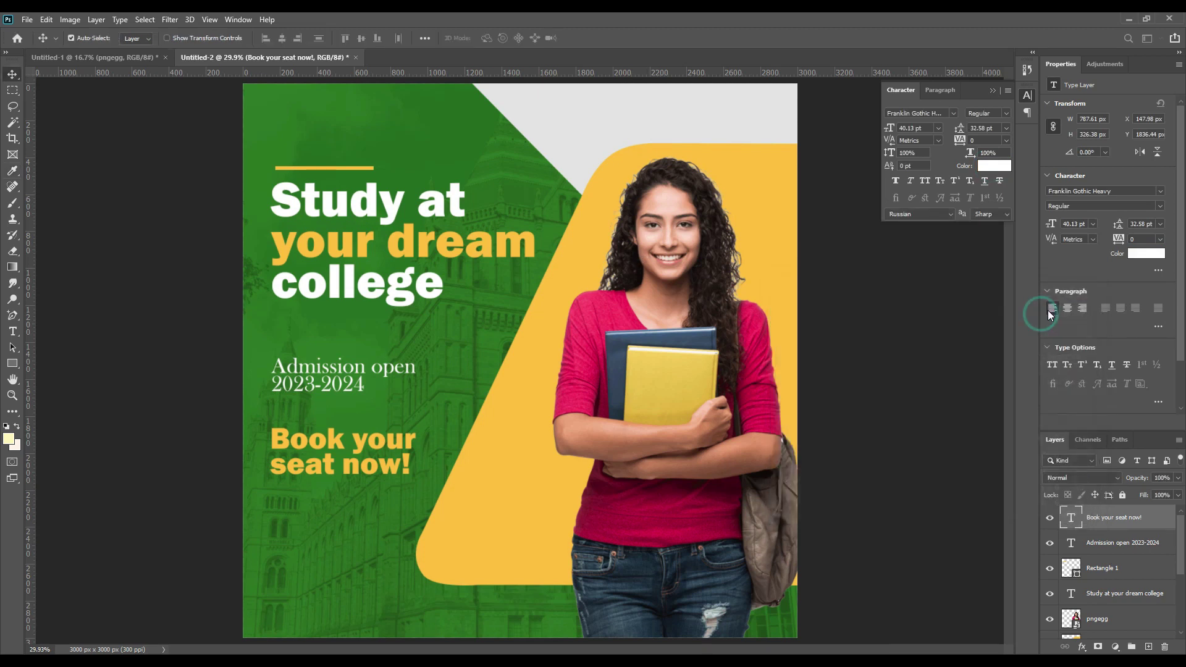
click(991, 90)
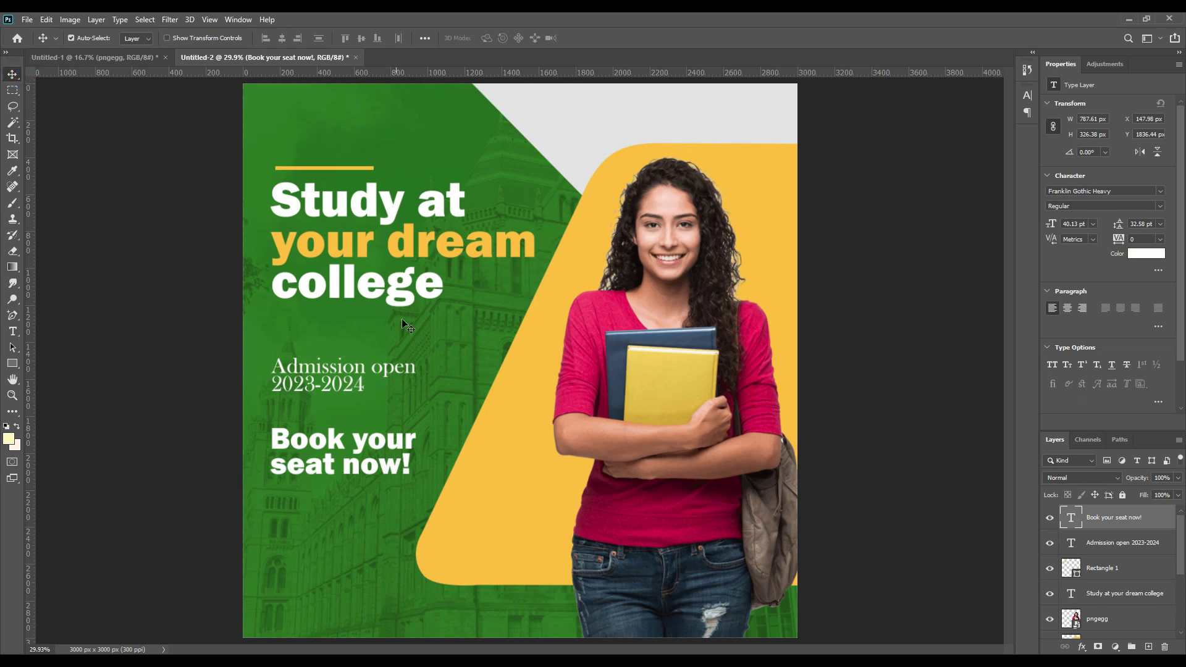
Draw a white button rectangle under 'Book your seat now!' and add 'Learn more' text at 79.16 pt
click(12, 363)
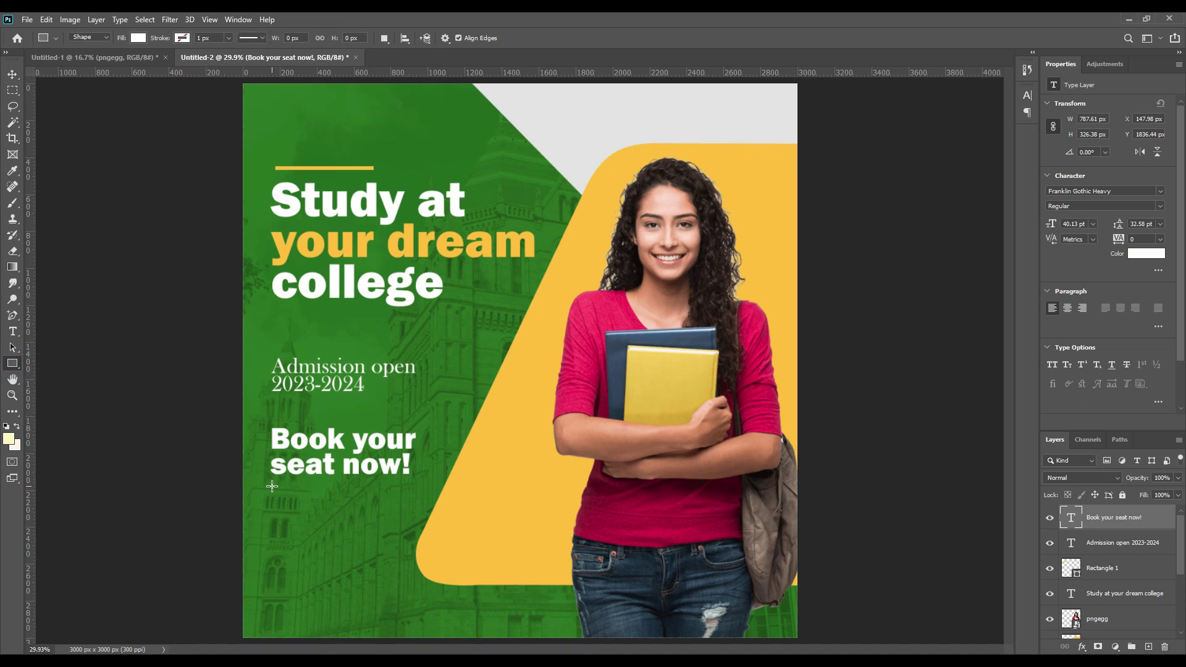
drag(271, 486, 375, 520)
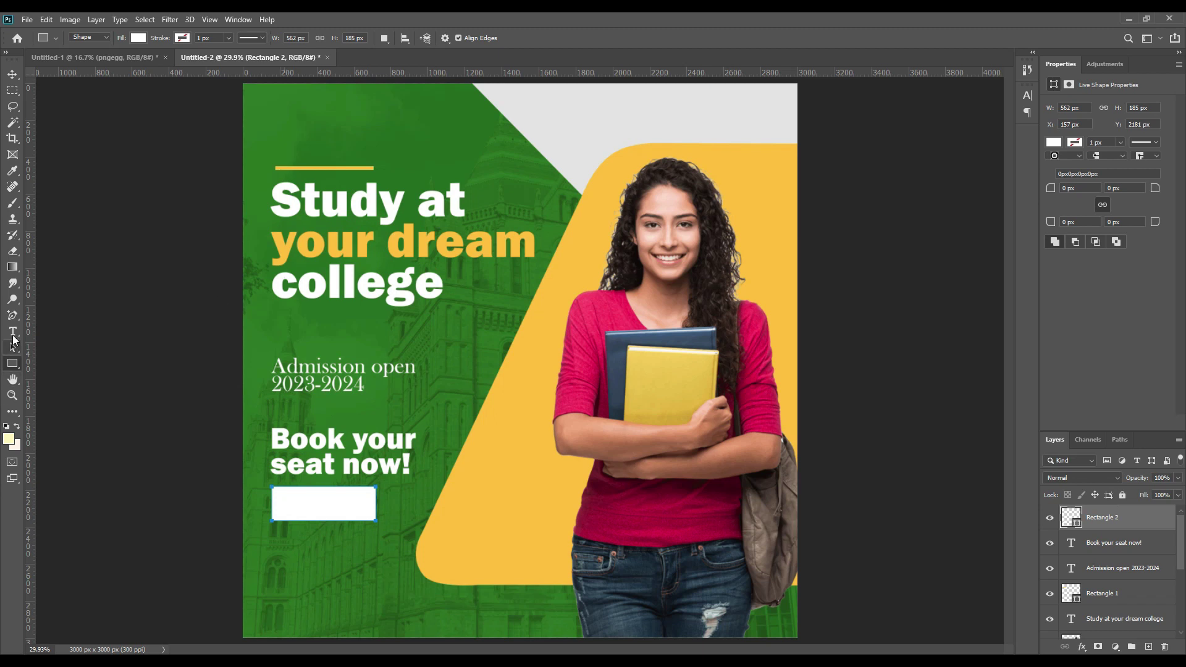
click(13, 333)
click(417, 408)
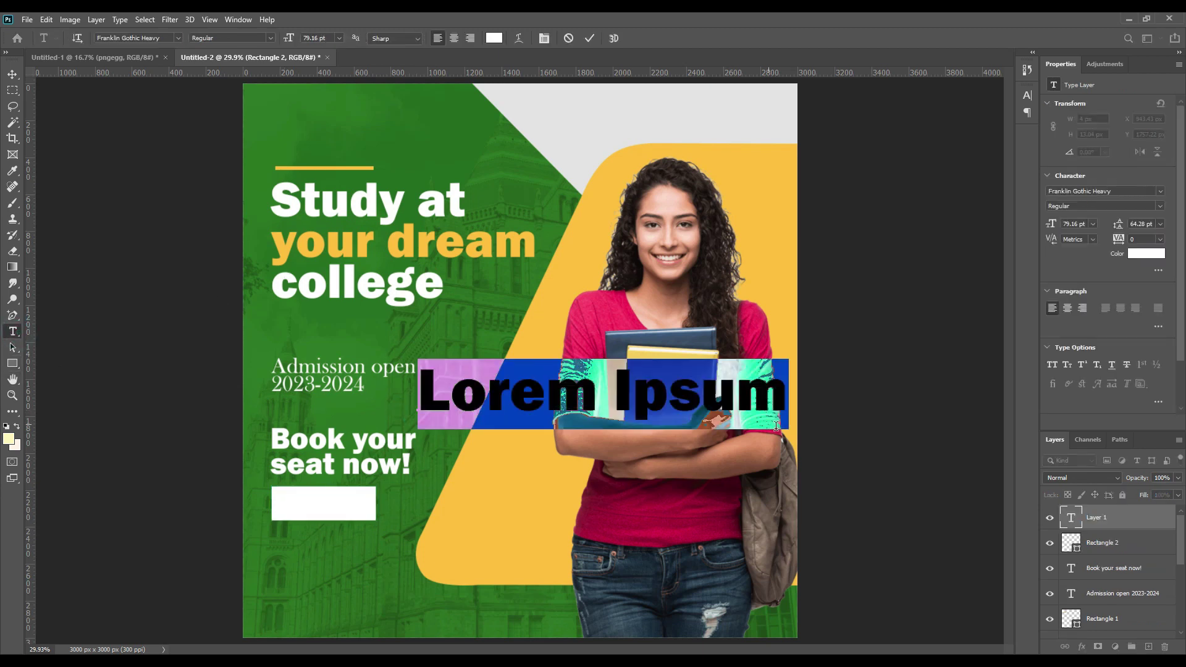
text(lear)
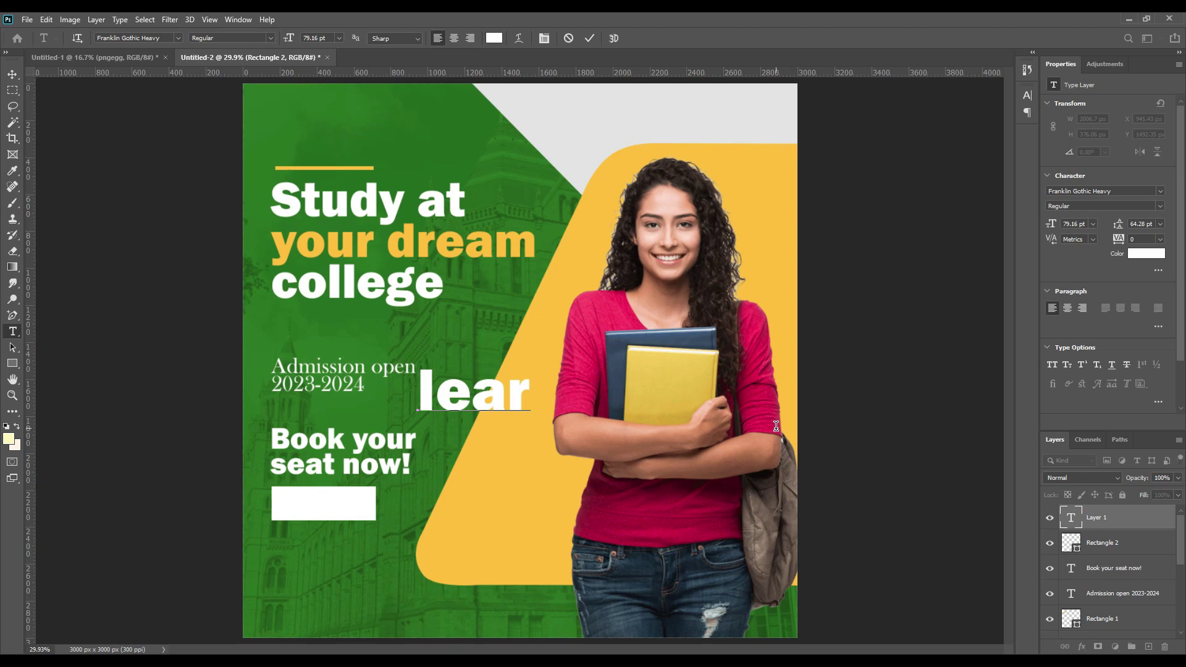
key(BackSpace)
key(BackSpace)
key(BackSpace)
key(BackSpace)
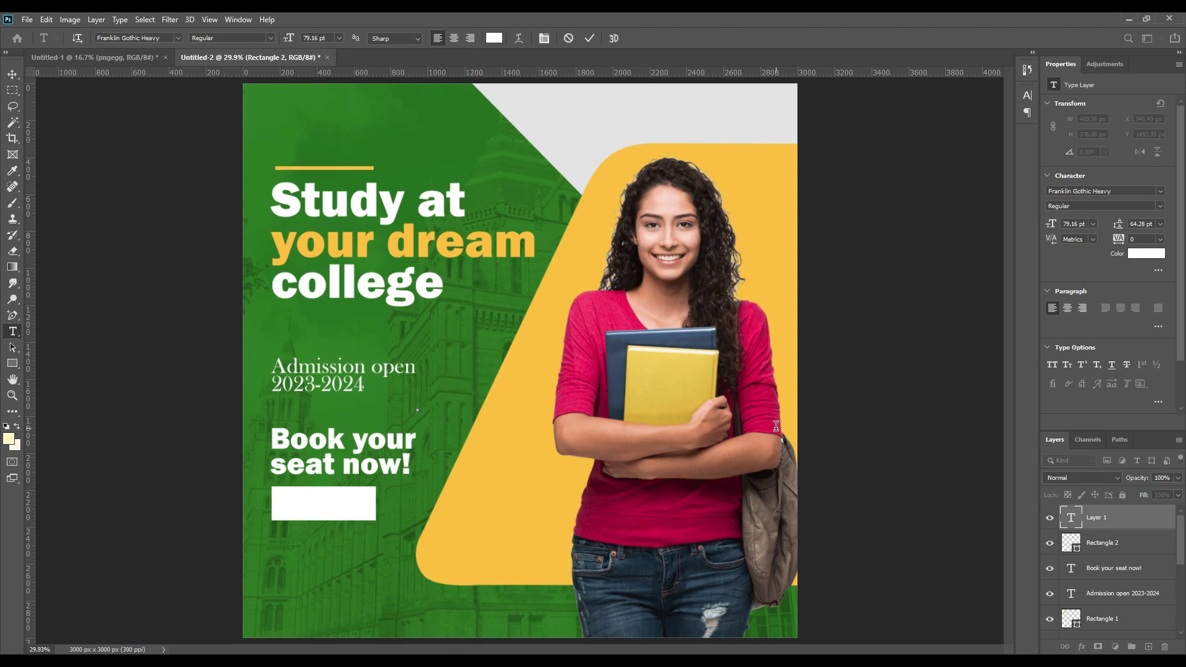
text(L)
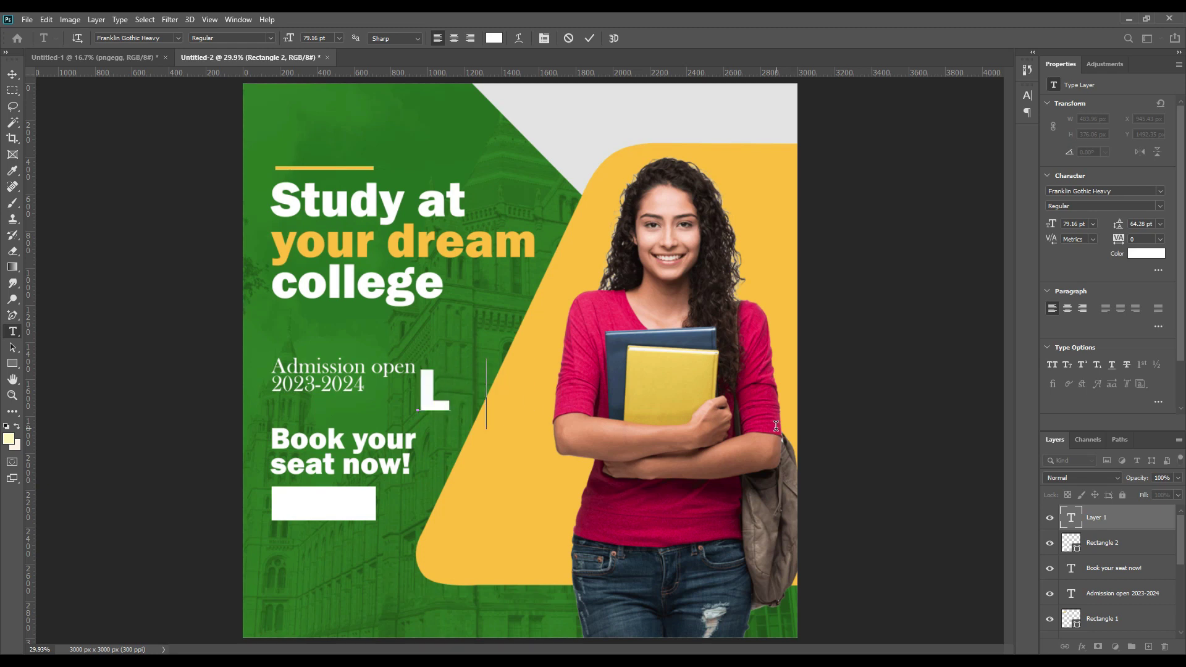
text(earn)
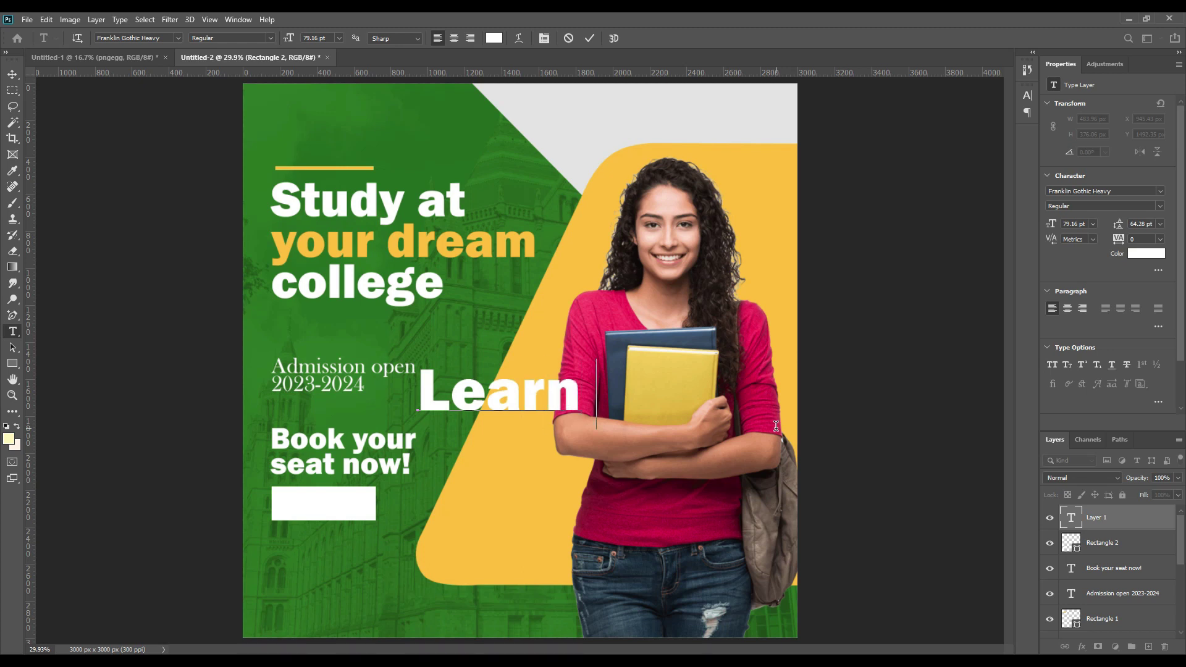
text( more)
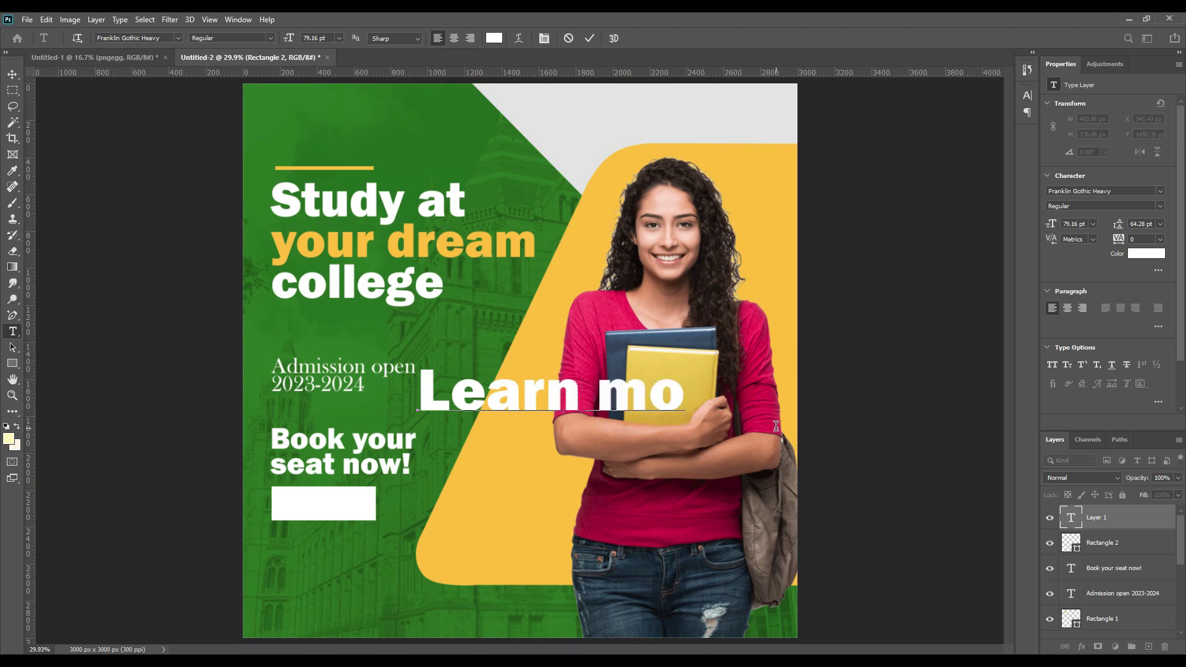
click(589, 39)
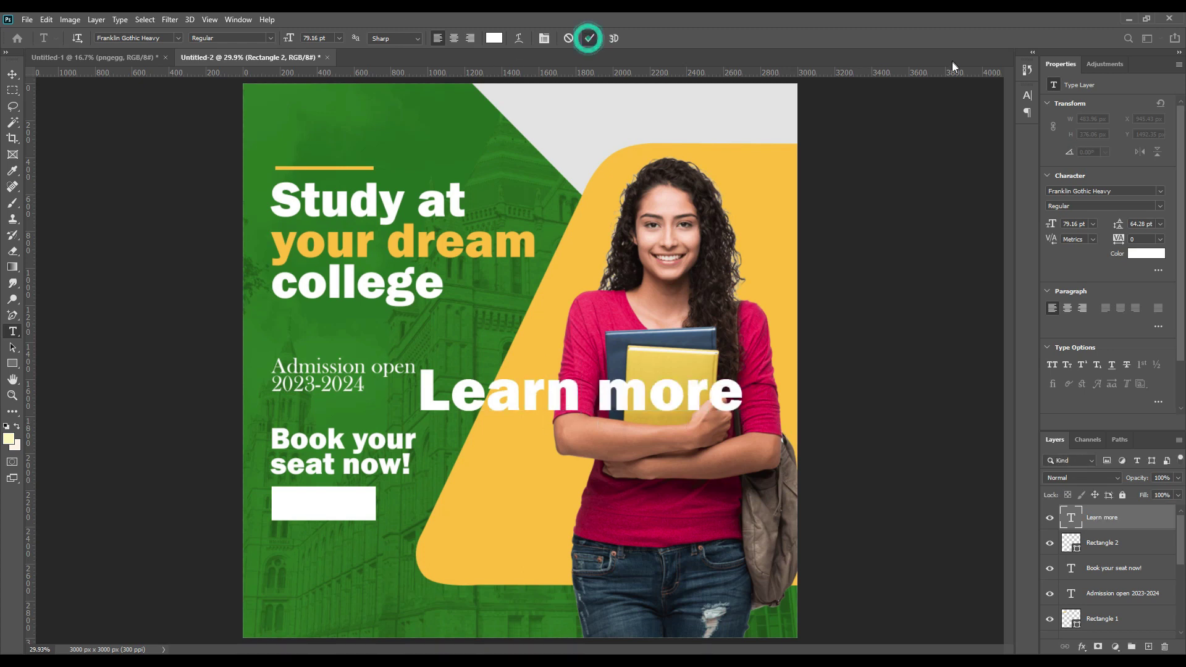
Restyle the 'Learn more' text as black Baskerville Old Face
click(1027, 95)
click(953, 114)
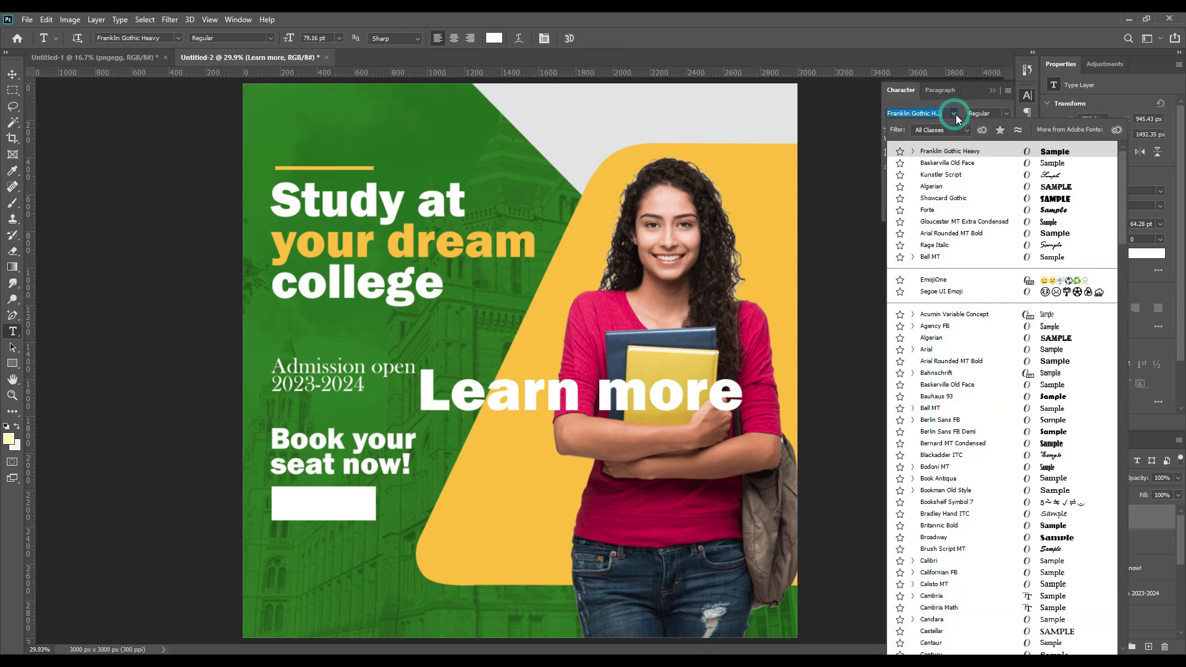
click(947, 163)
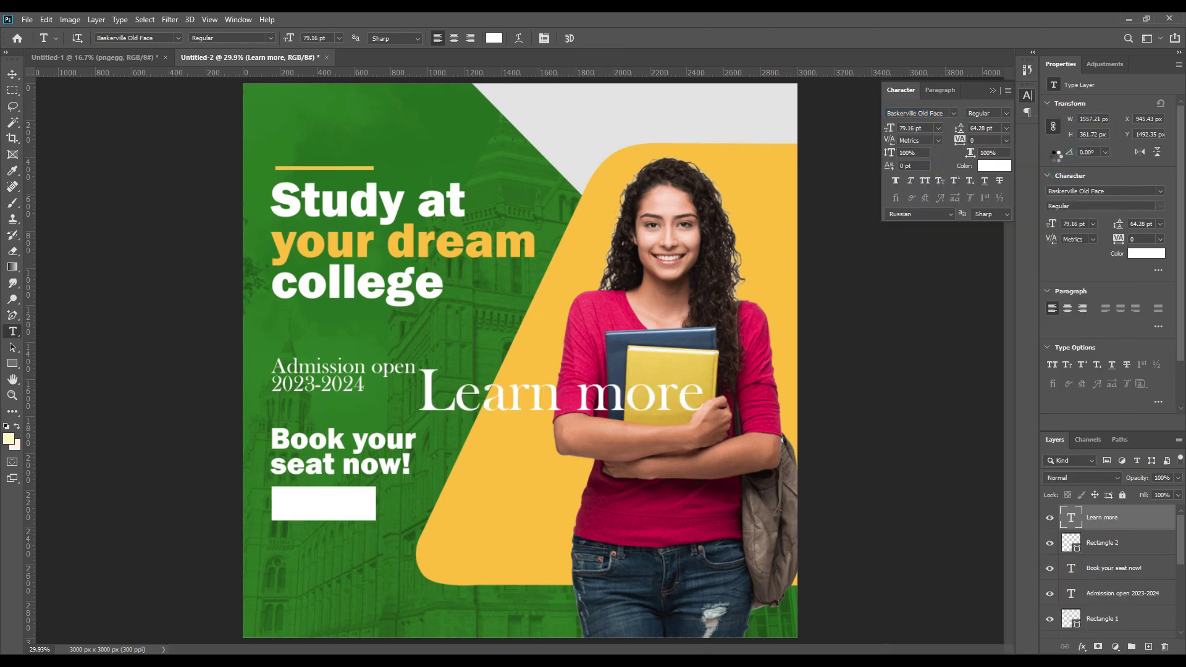
click(993, 165)
drag(869, 332, 777, 471)
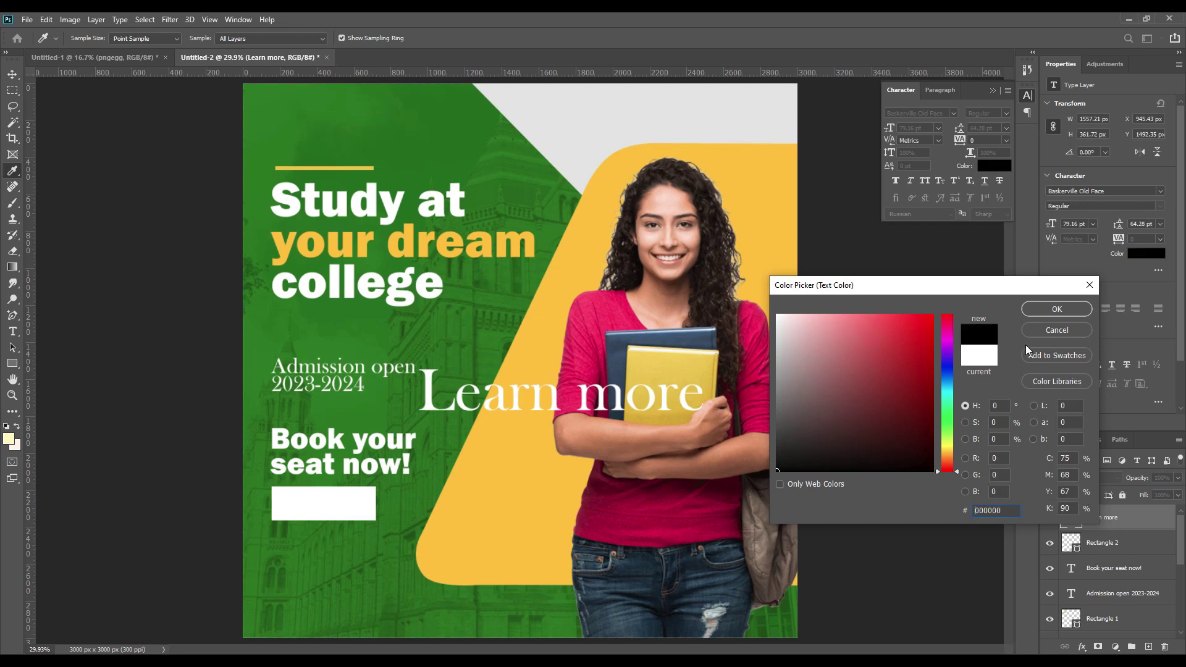
click(1056, 307)
click(992, 90)
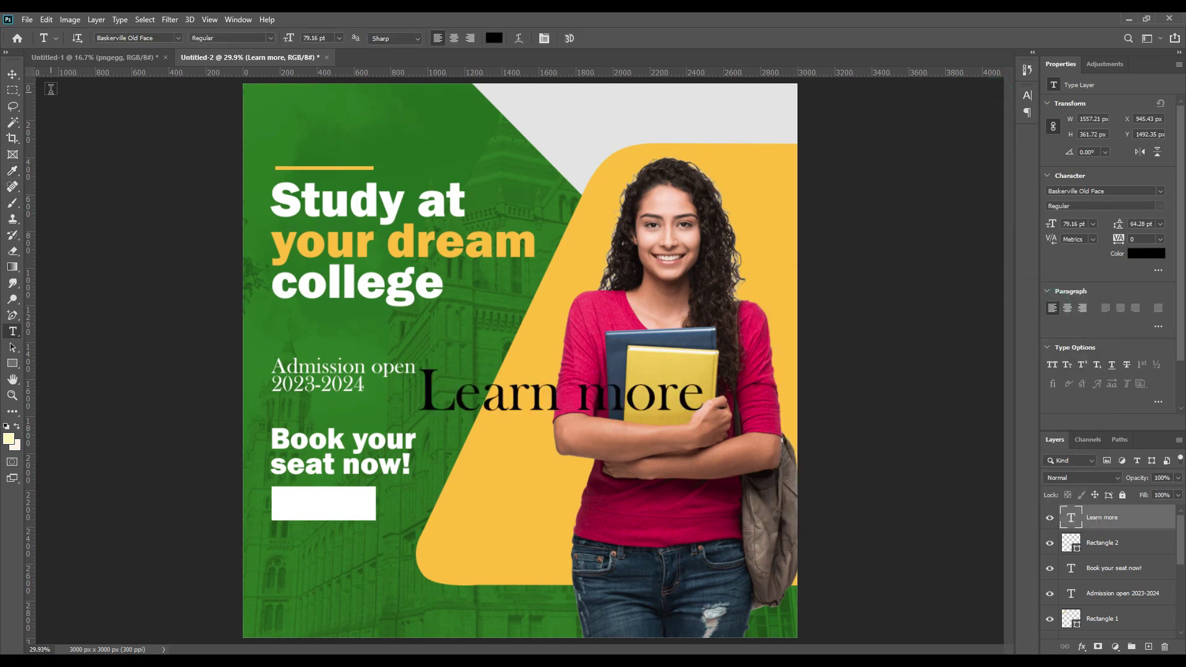
Scale 'Learn more' down onto the white rectangle, then begin transforming the rectangle
click(13, 75)
key(ctrl+t)
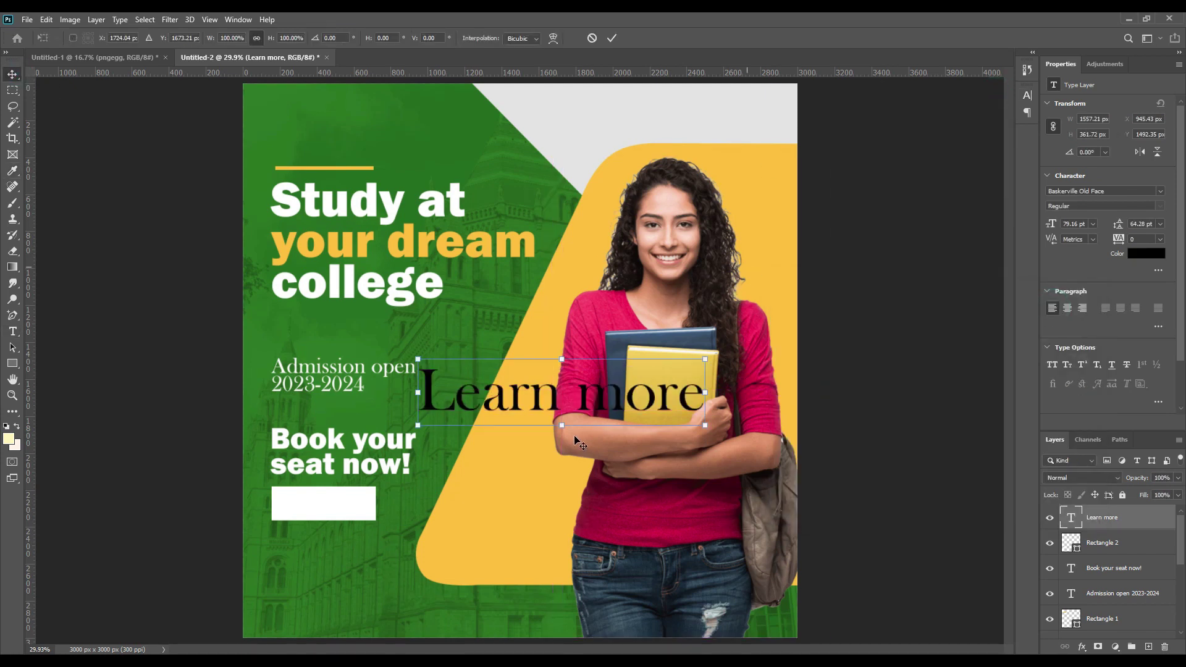
drag(705, 359, 330, 504)
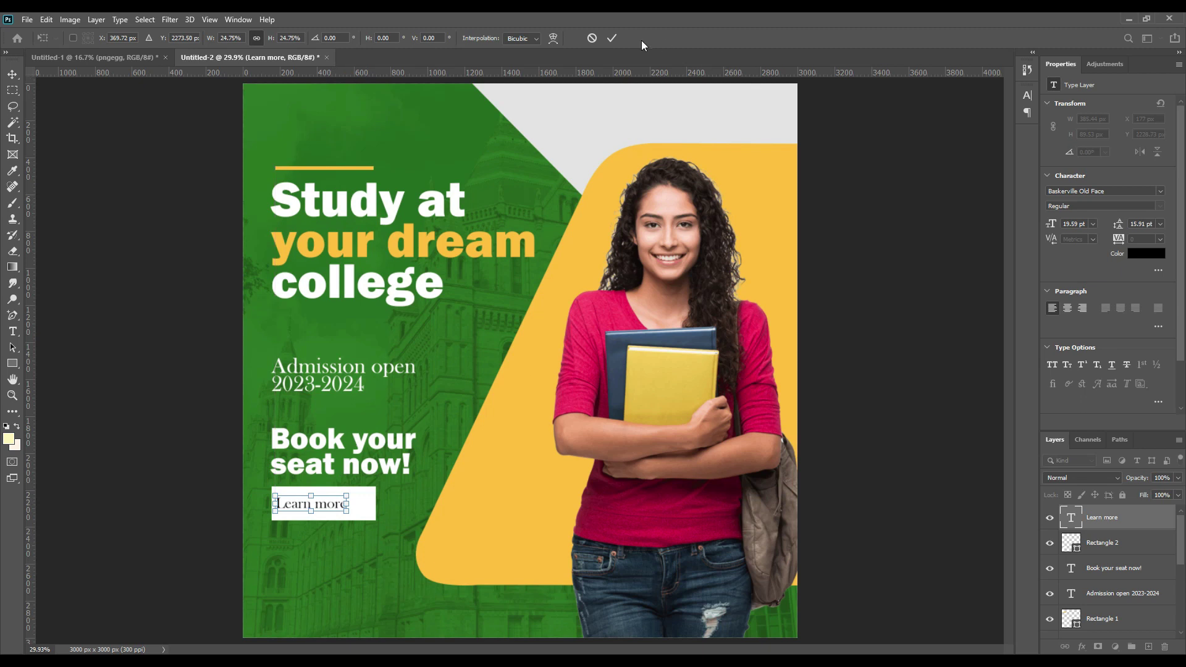
click(612, 38)
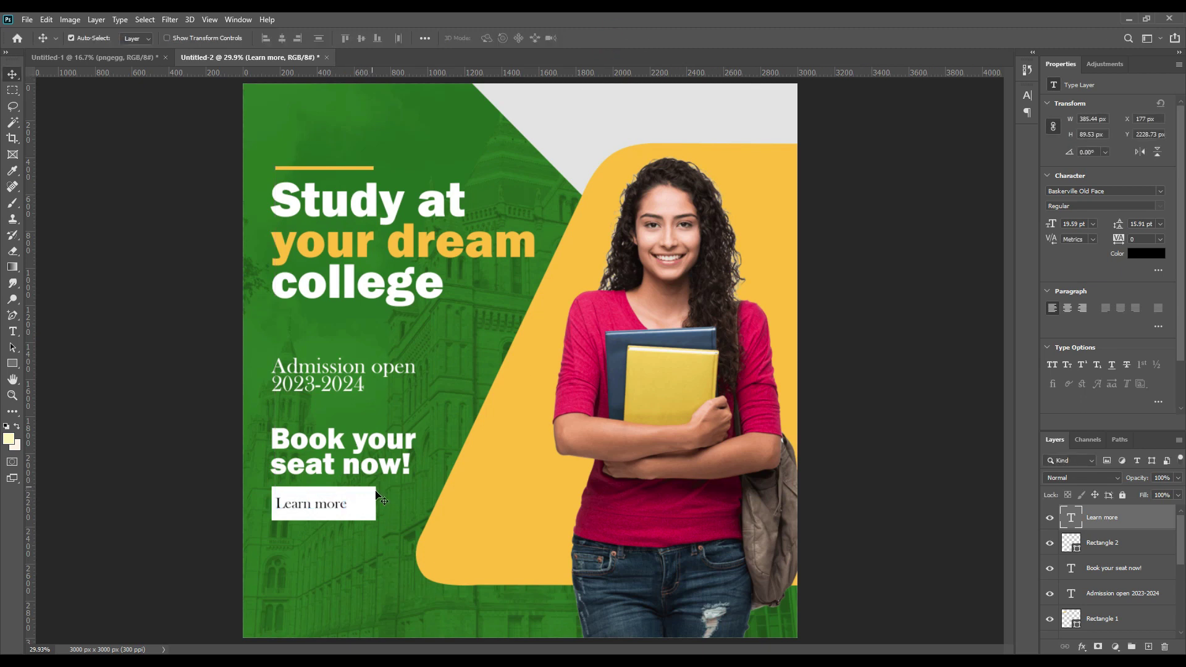
mouse_move(310, 507)
mouse_down()
mouse_move(360, 520)
mouse_move(308, 509)
mouse_up()
click(374, 519)
key(ctrl+t)
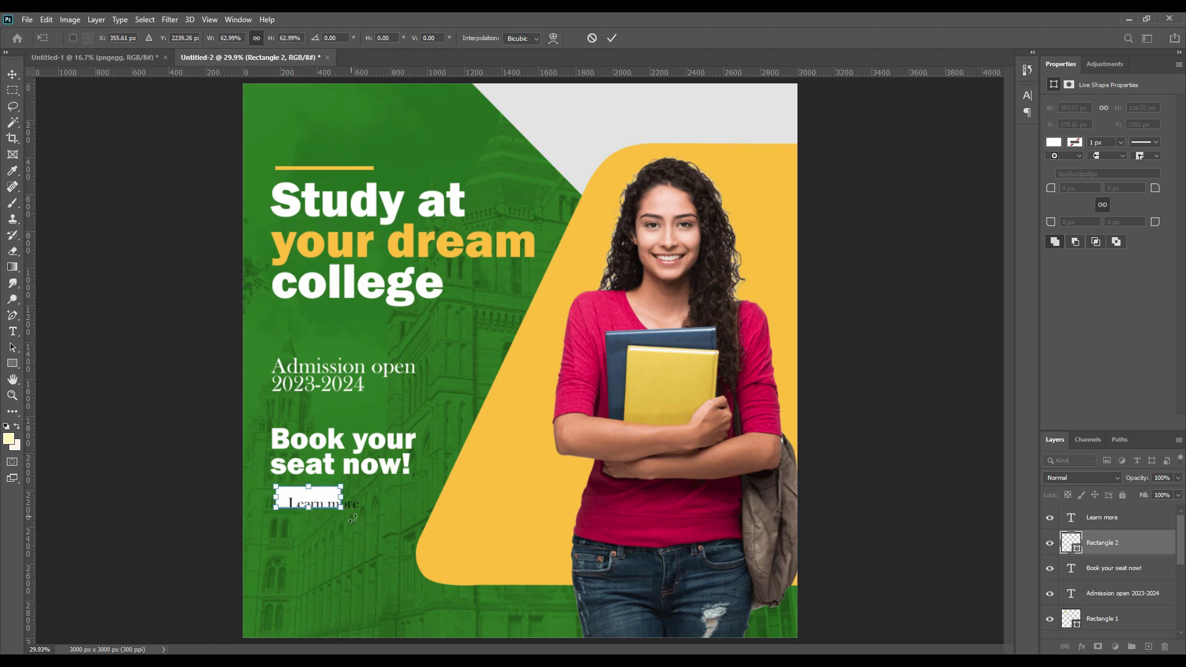
Commit the rectangle transform and reposition 'Learn more' within the white button
key(ctrl+plus)
key(ctrl+plus)
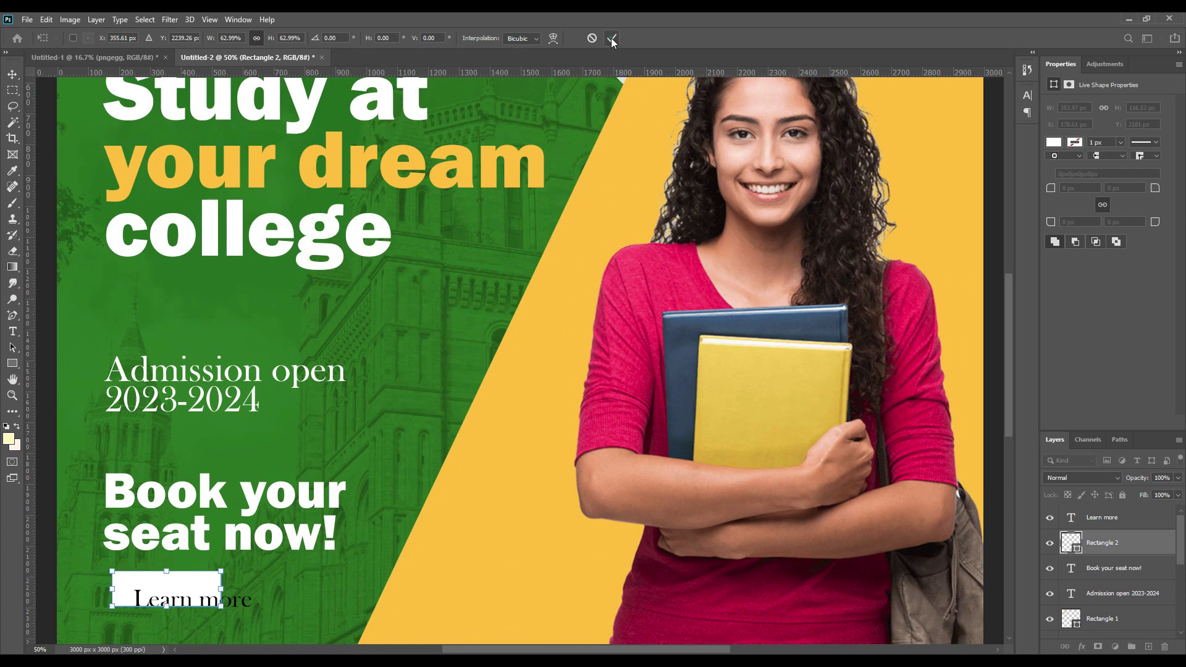
click(612, 39)
scroll(336, 463, down, 2)
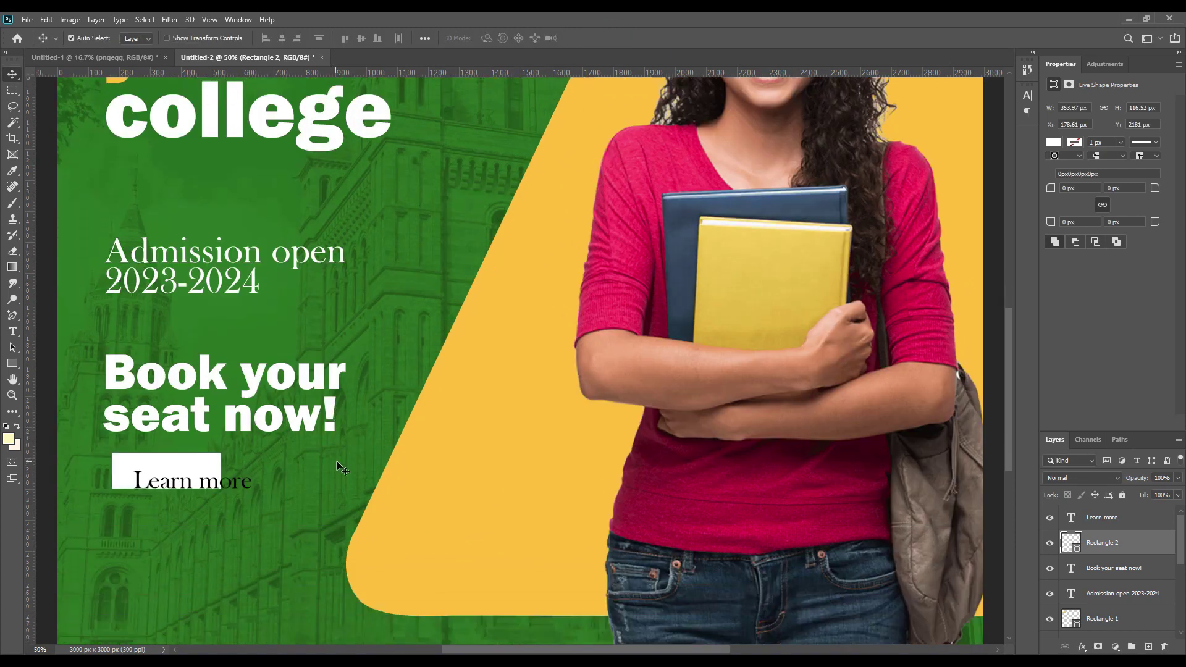
drag(238, 481, 219, 471)
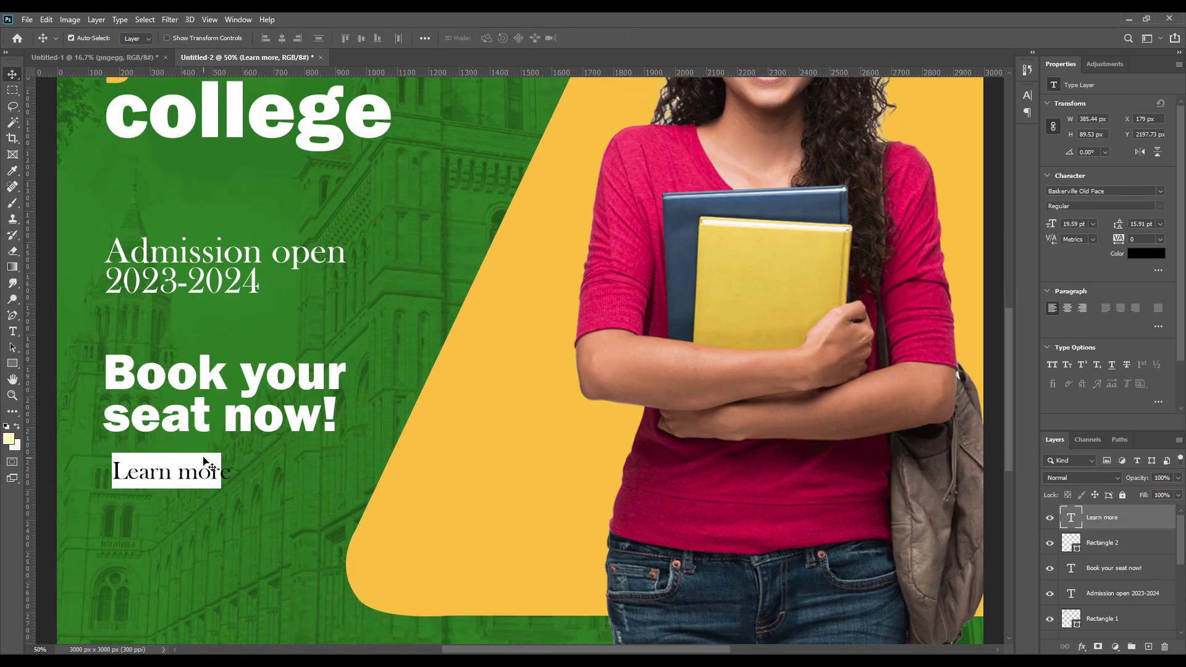
Enlarge the white button to 130% and shift it left to align with the headings
click(204, 458)
key(ctrl+t)
drag(221, 488, 255, 497)
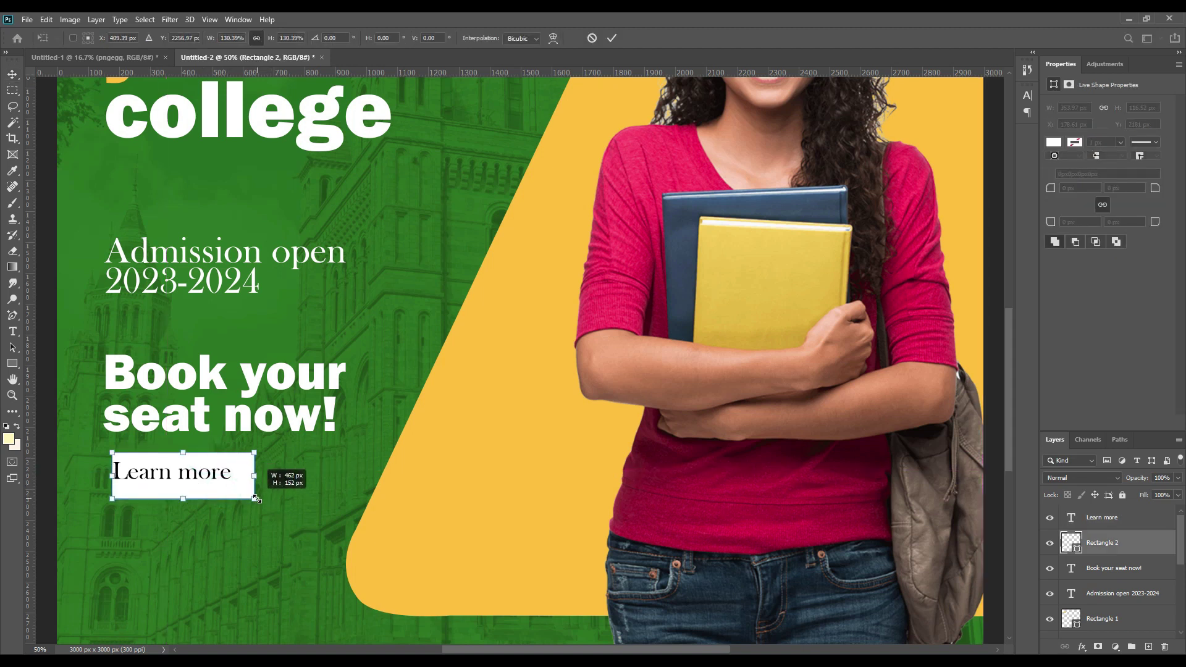
click(611, 38)
drag(243, 494, 194, 480)
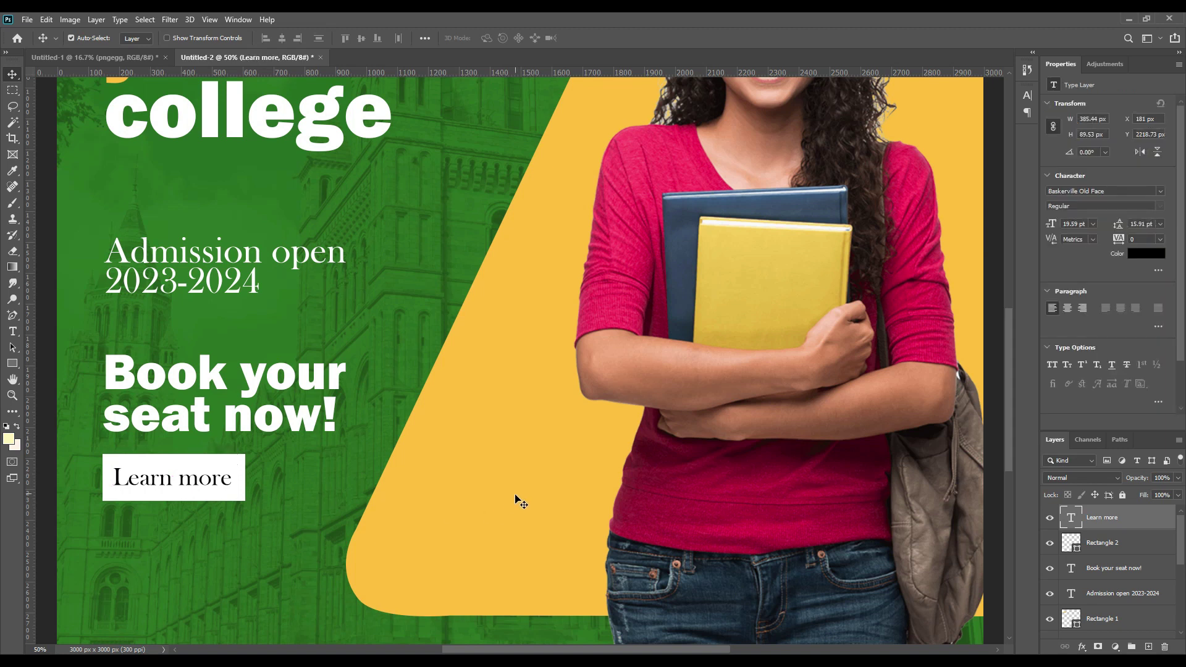
key(ctrl+0)
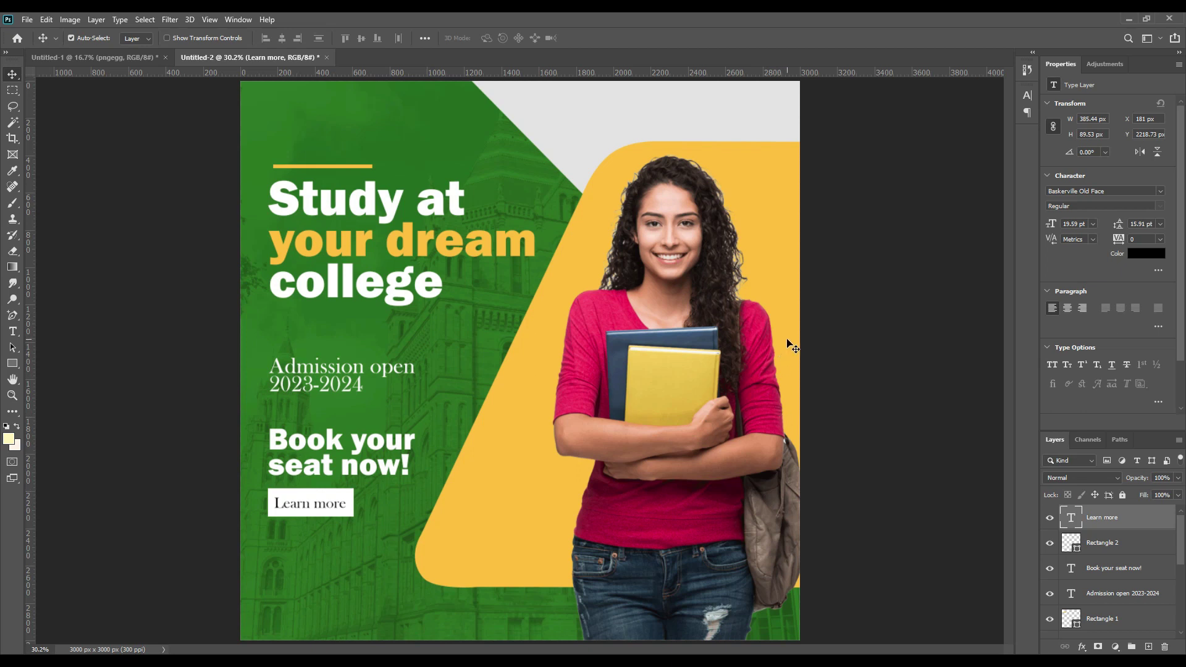
Create a Lorem ipsum paragraph text box below the Learn more button with smaller text
click(13, 332)
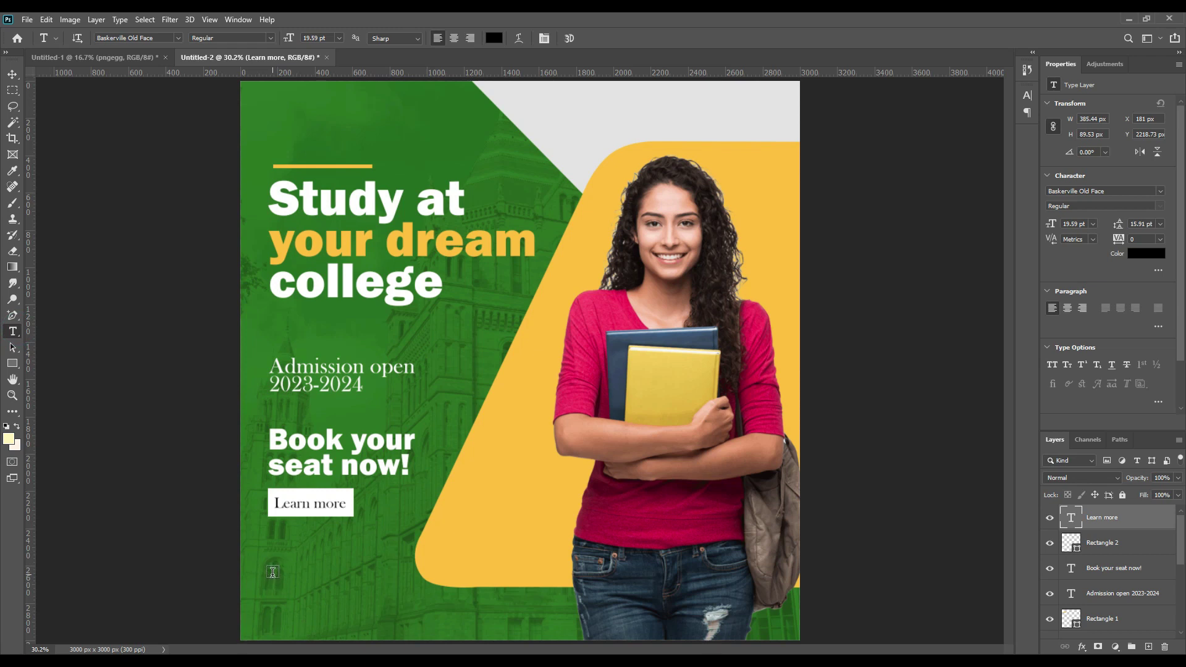
drag(271, 552, 431, 599)
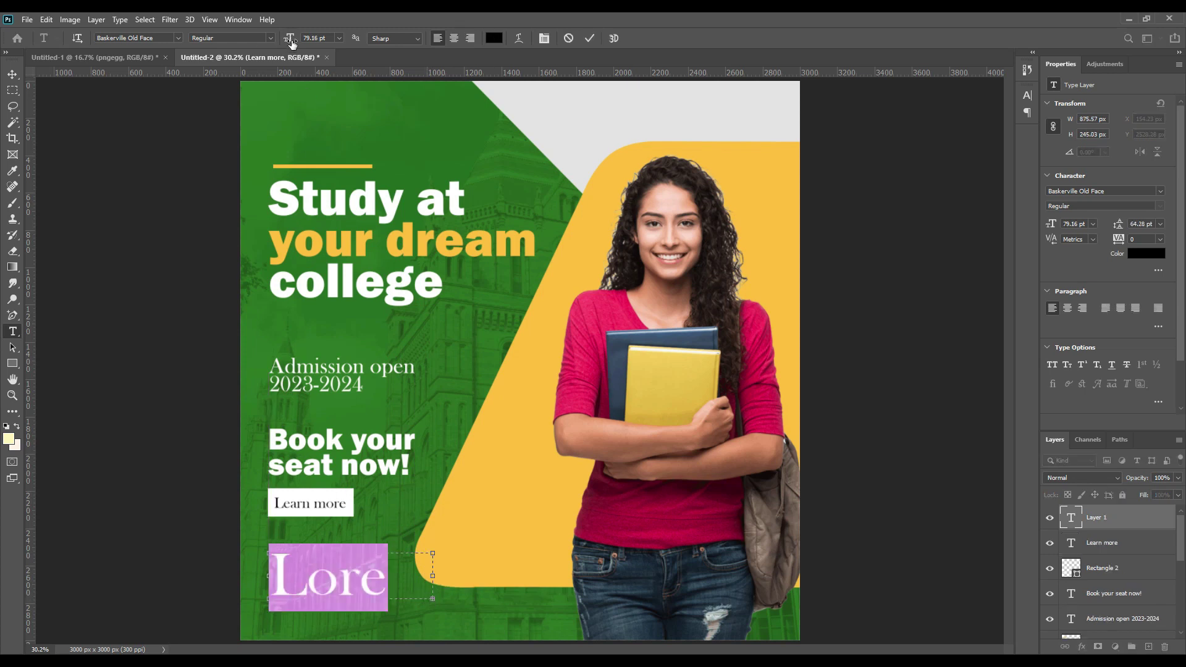
drag(288, 38, 260, 53)
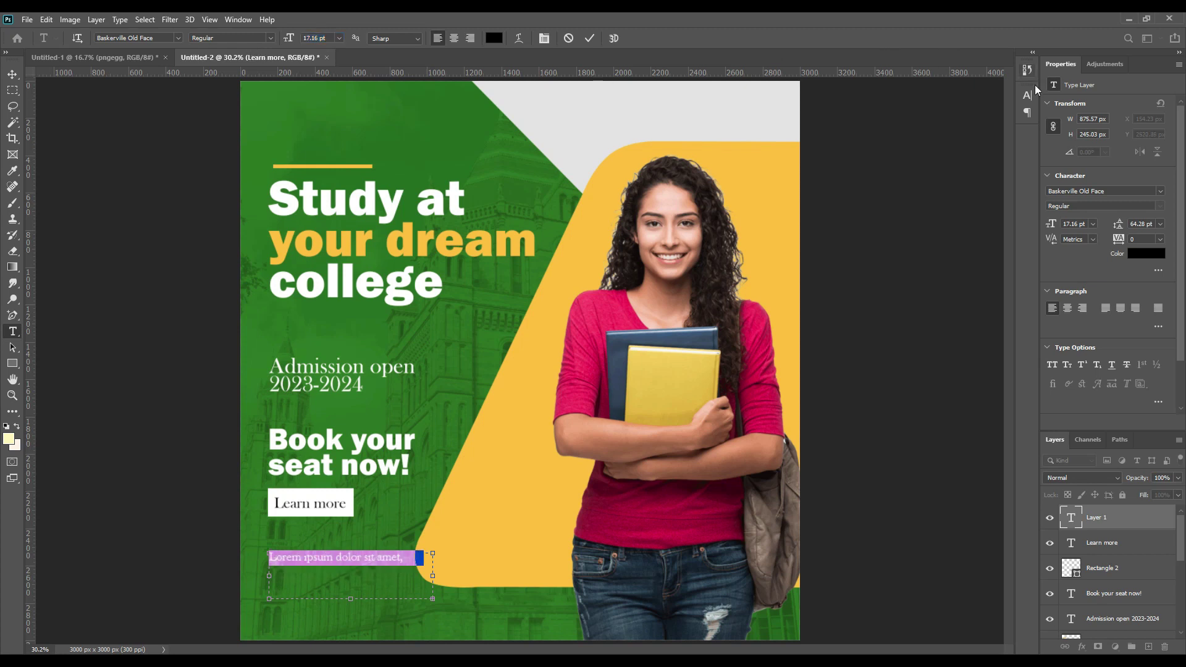
Set the paragraph to 12.16 pt with auto leading and narrow its box so it wraps
click(1027, 95)
click(1006, 127)
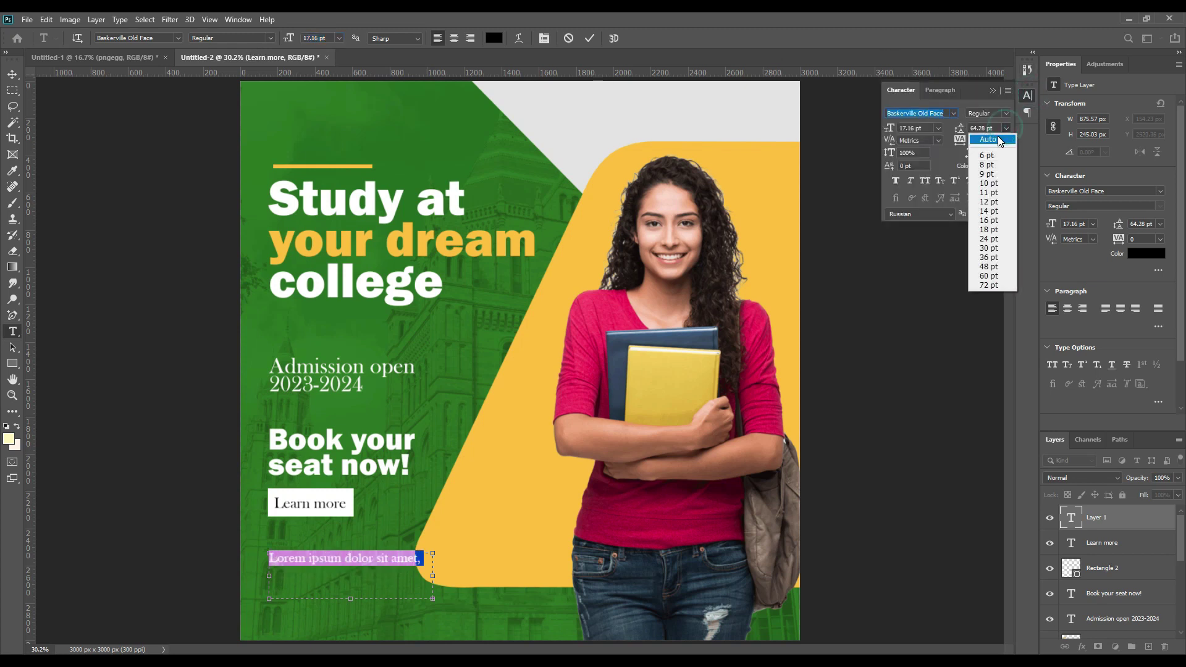
click(987, 139)
click(994, 90)
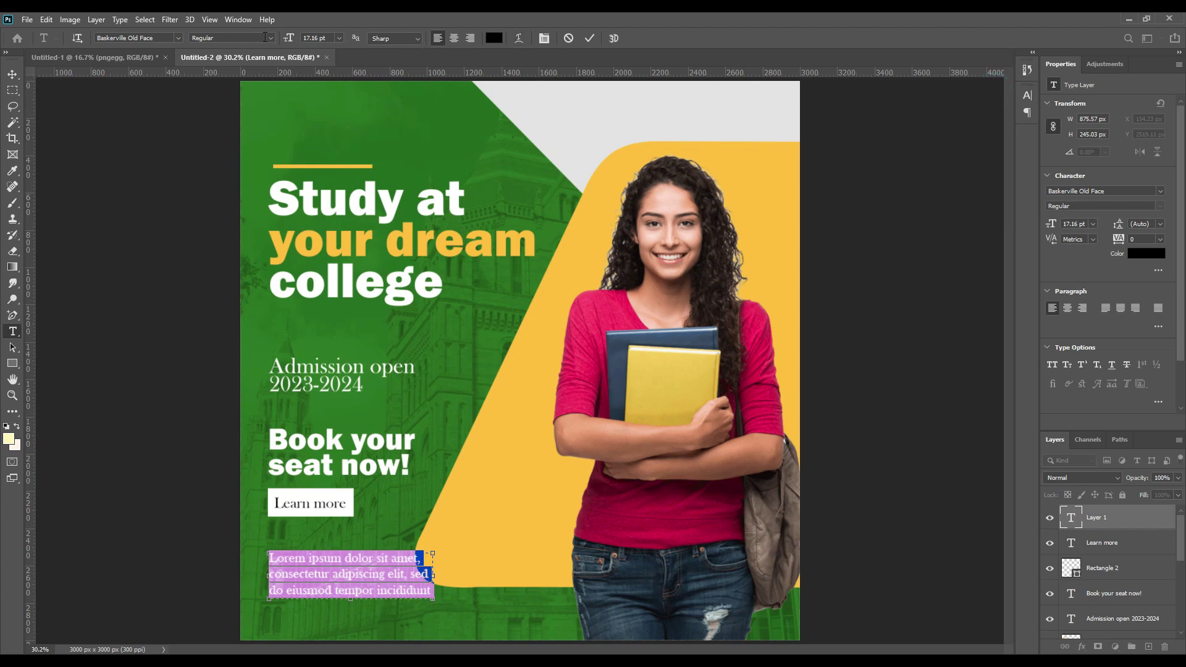
drag(295, 37, 290, 40)
click(590, 38)
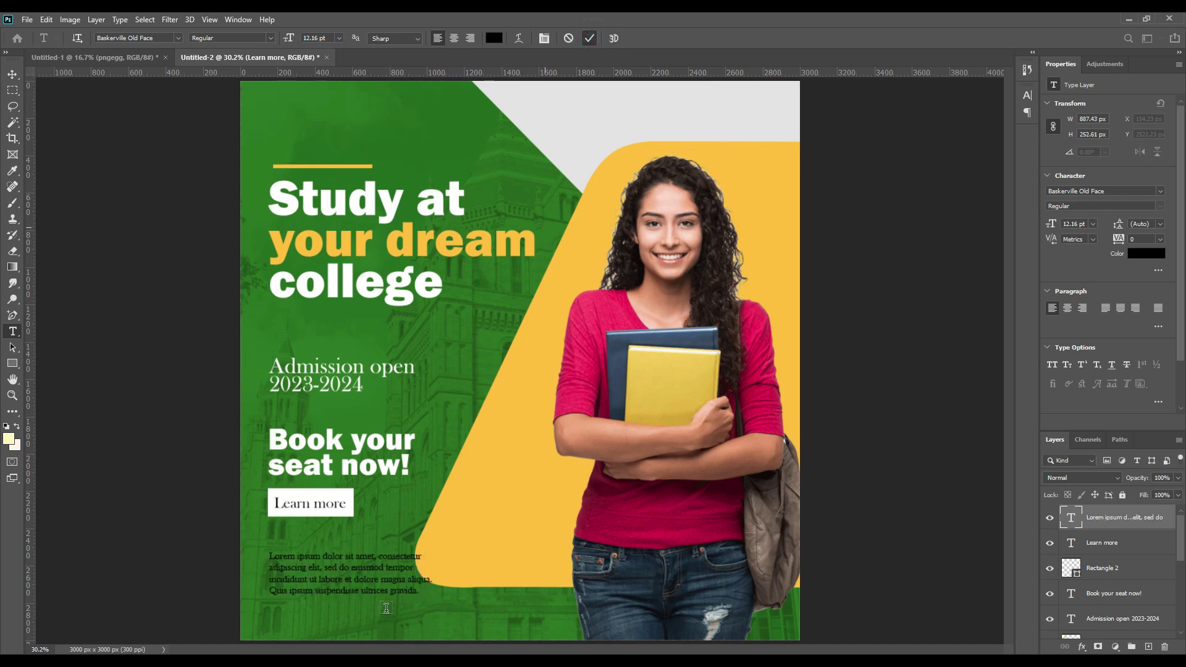
drag(432, 576, 410, 576)
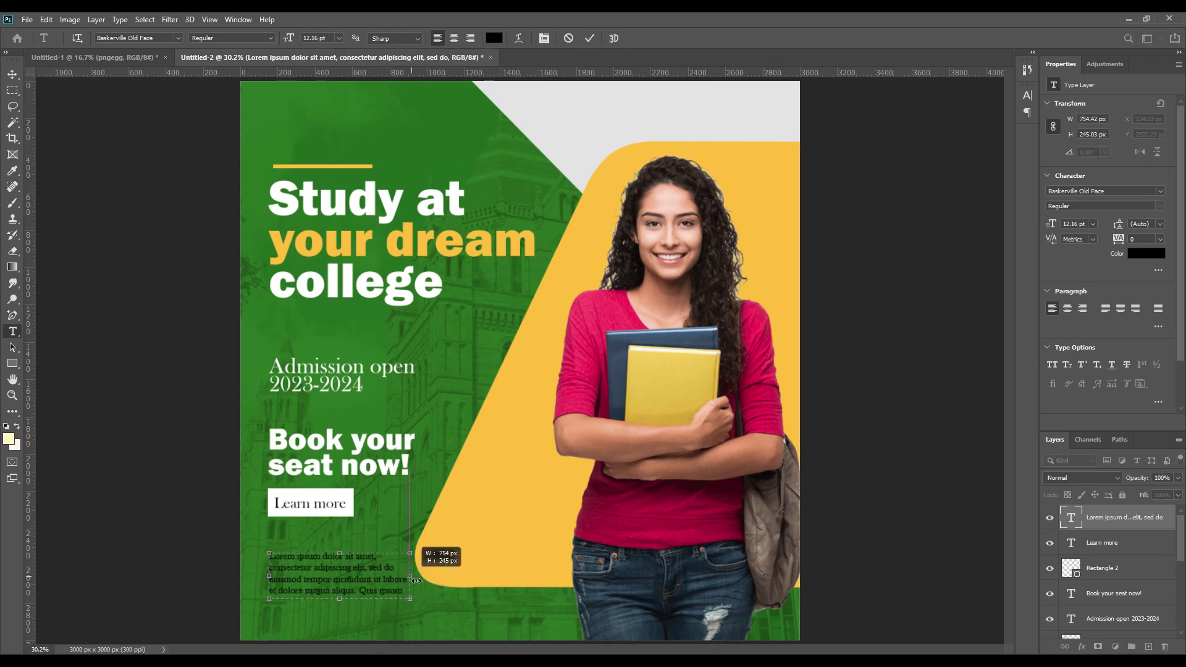
Change the Lorem ipsum paragraph's text colour to white (ffffff)
click(590, 38)
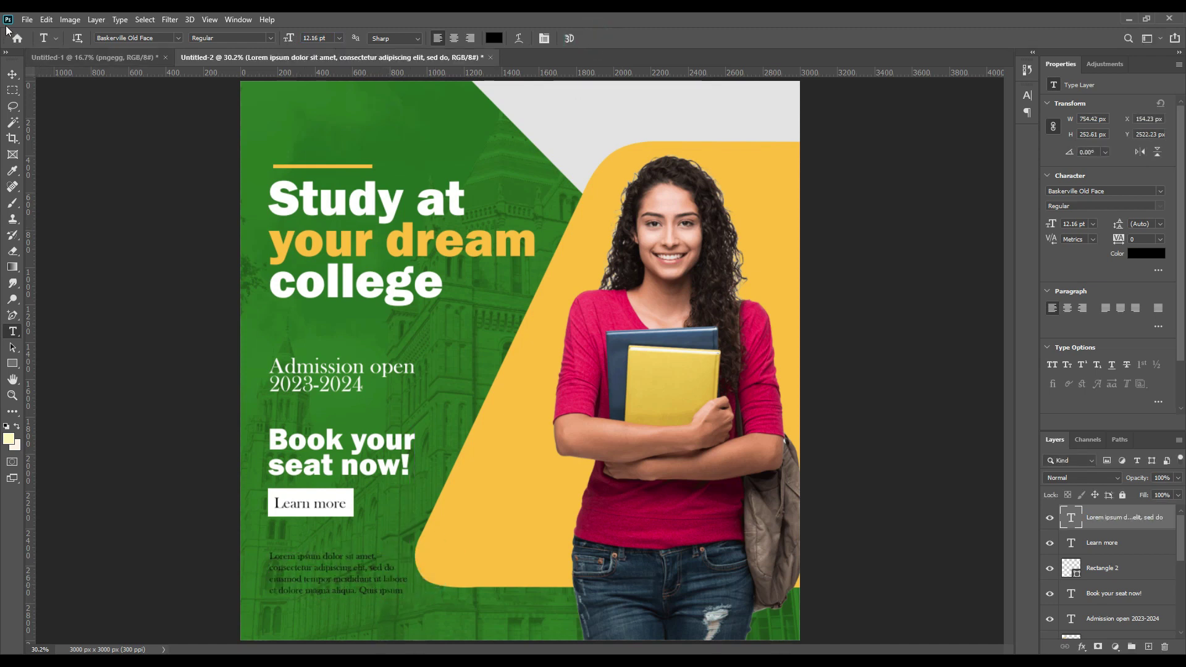
click(12, 74)
click(1027, 94)
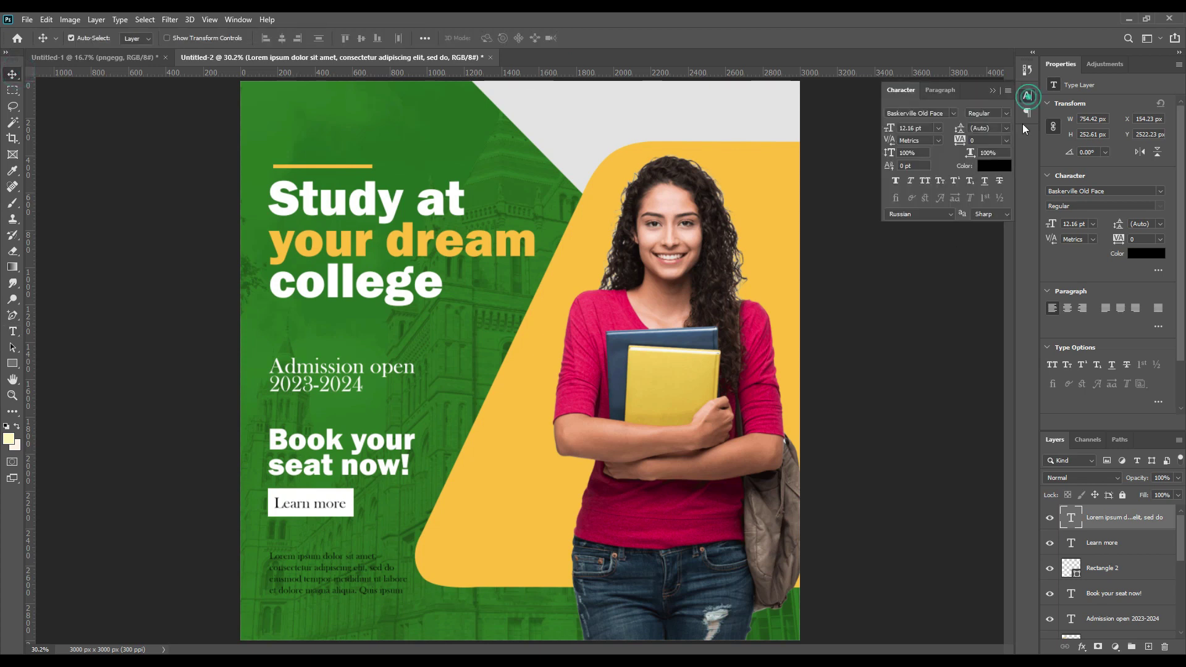
click(994, 166)
click(566, 271)
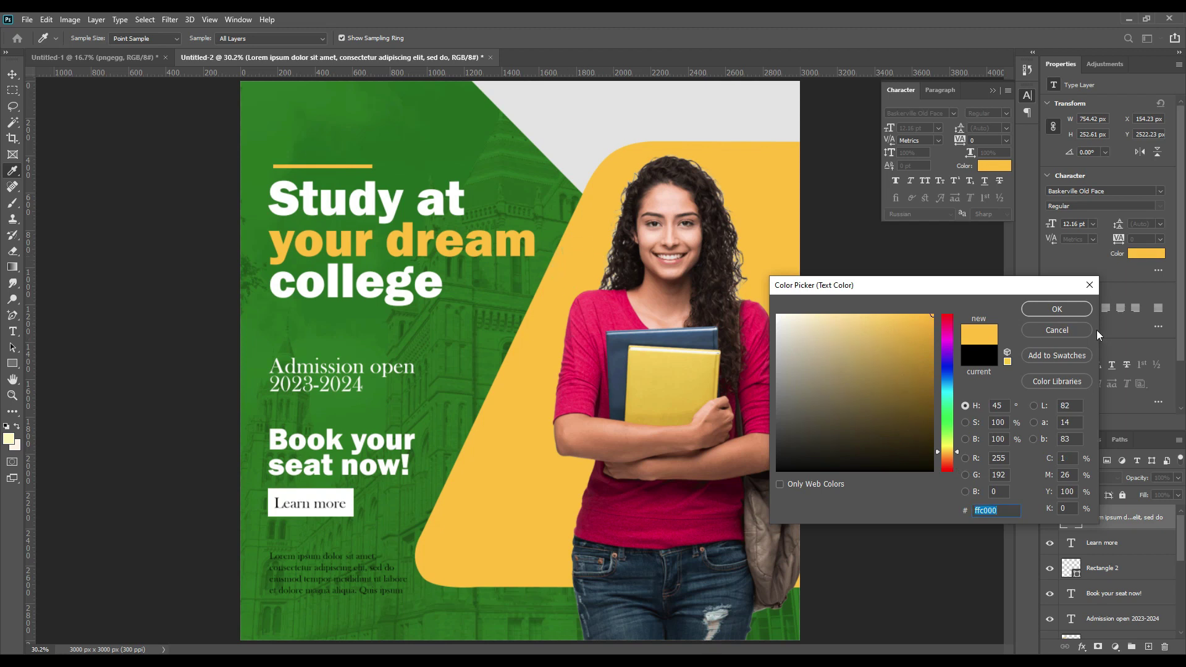
click(1065, 307)
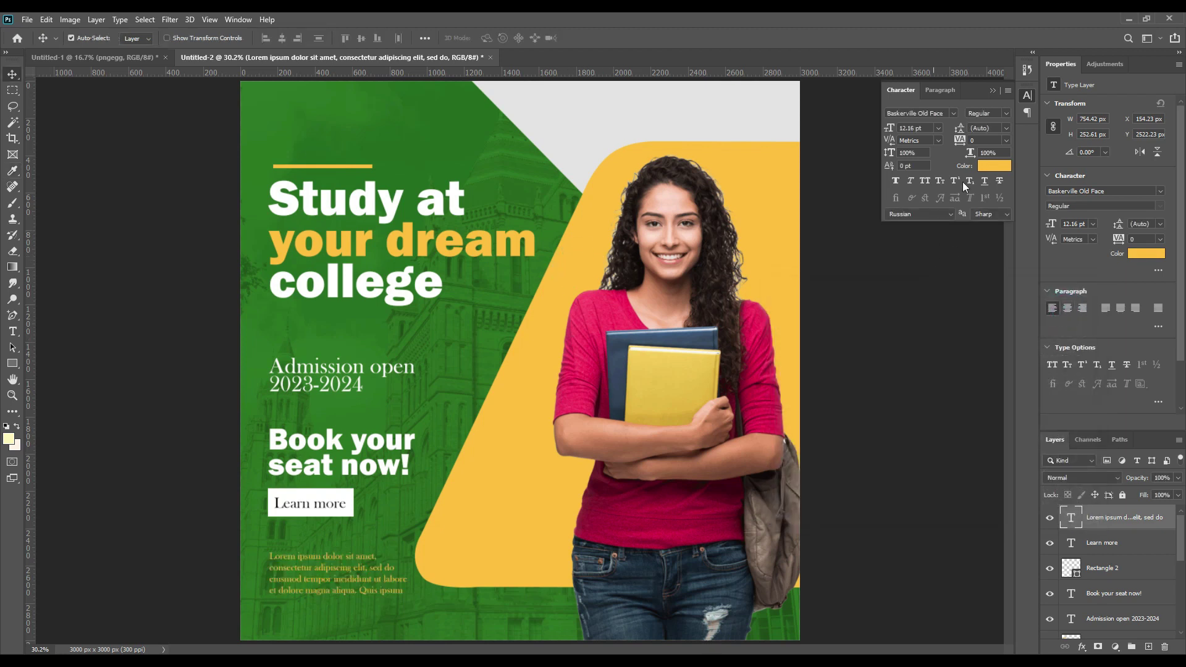
click(983, 172)
click(597, 126)
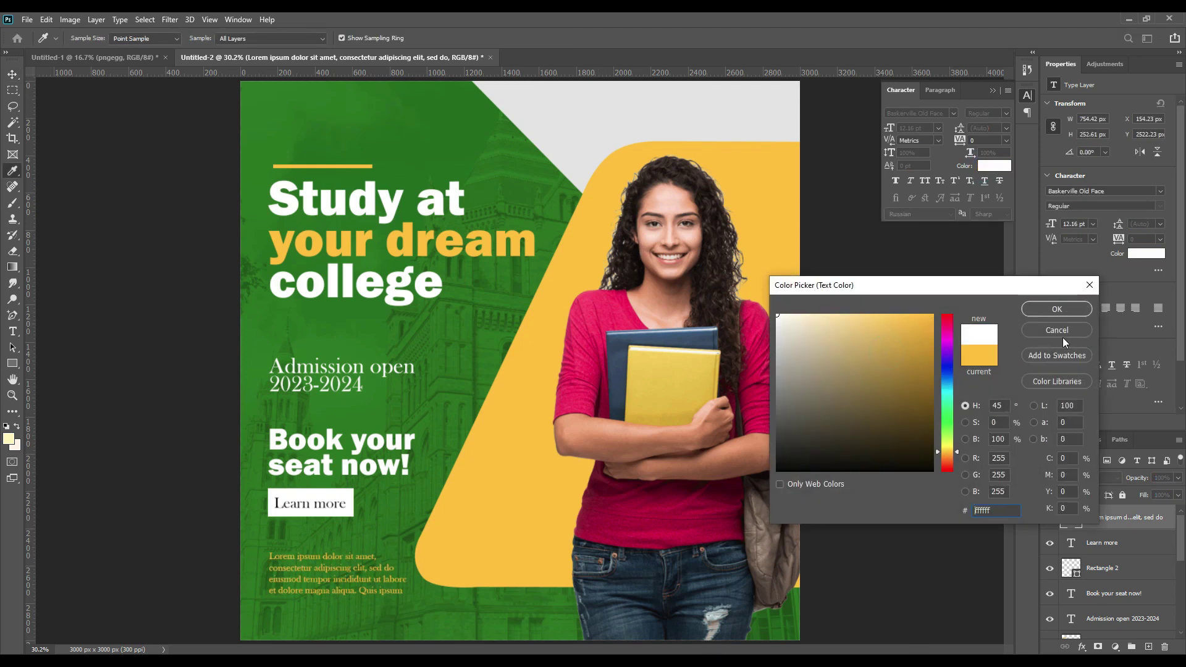
click(1043, 310)
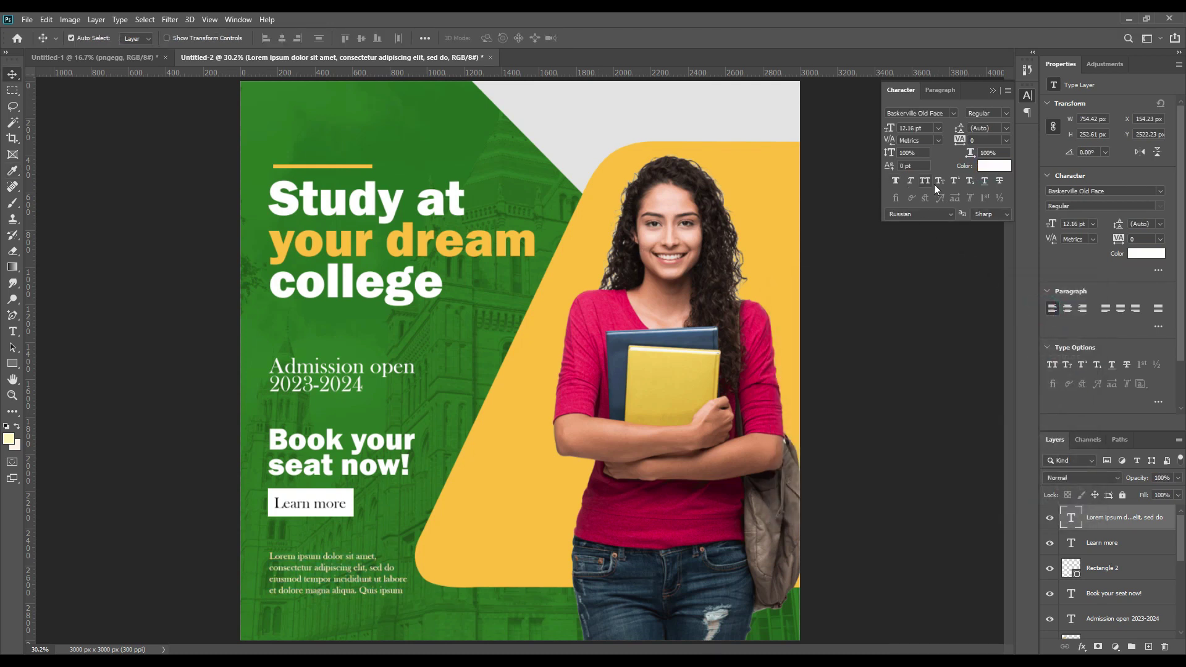
Apply Faux Bold to the paragraph and move it up slightly under the button
click(896, 180)
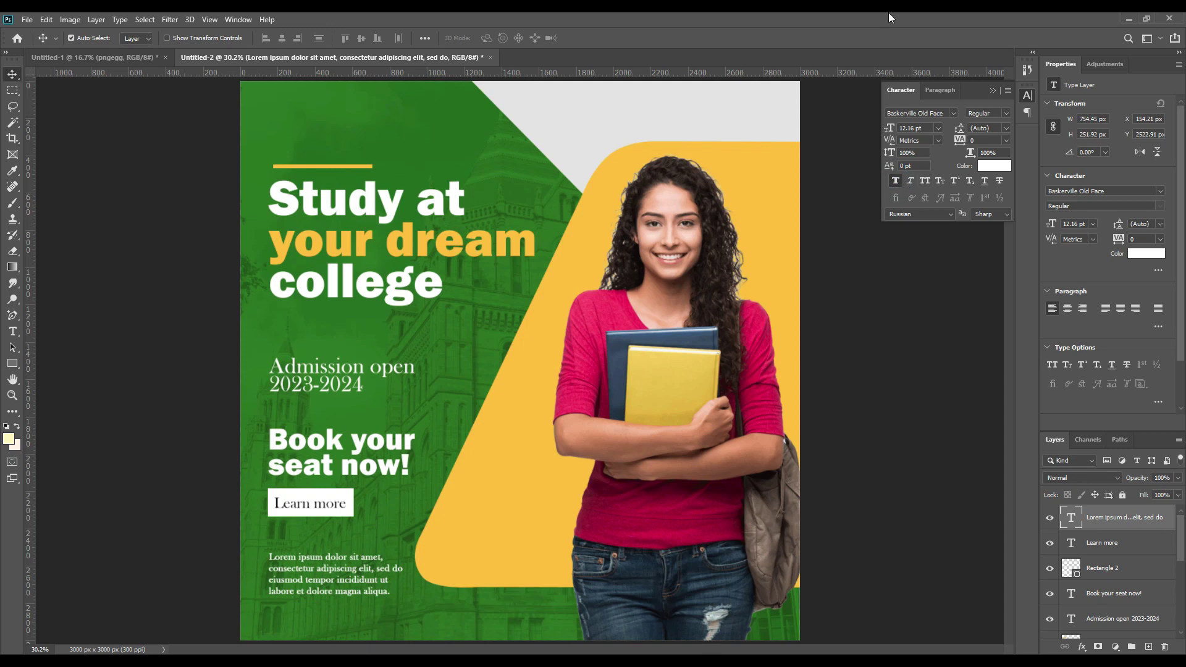
click(991, 91)
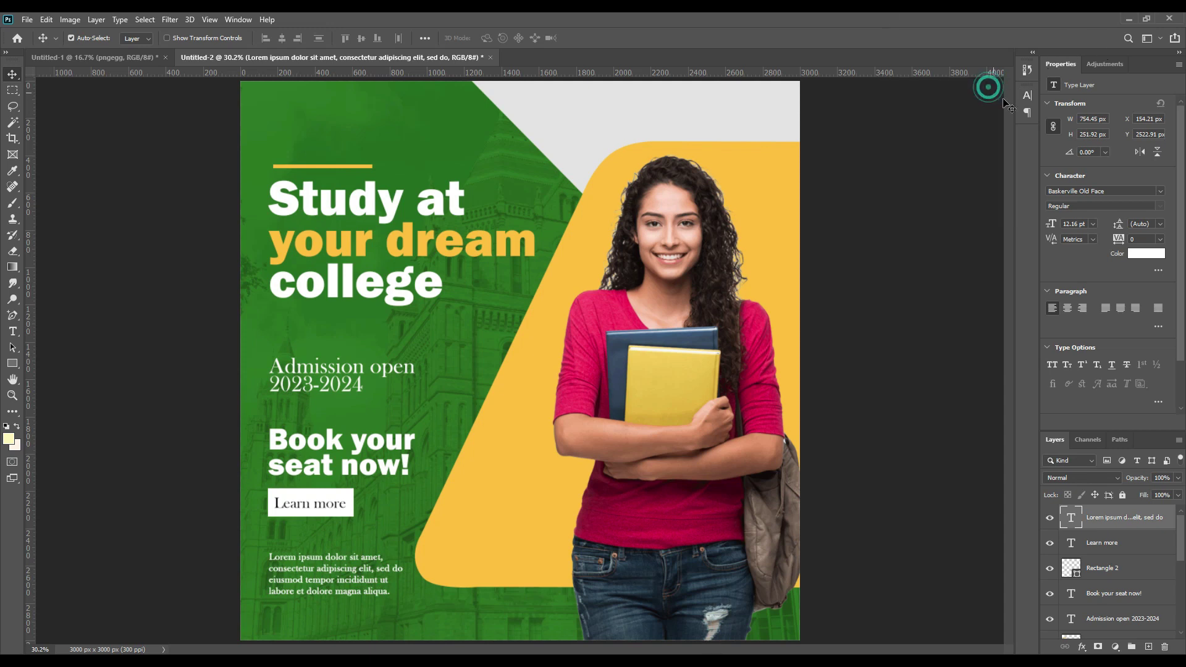
click(12, 75)
drag(298, 559, 296, 552)
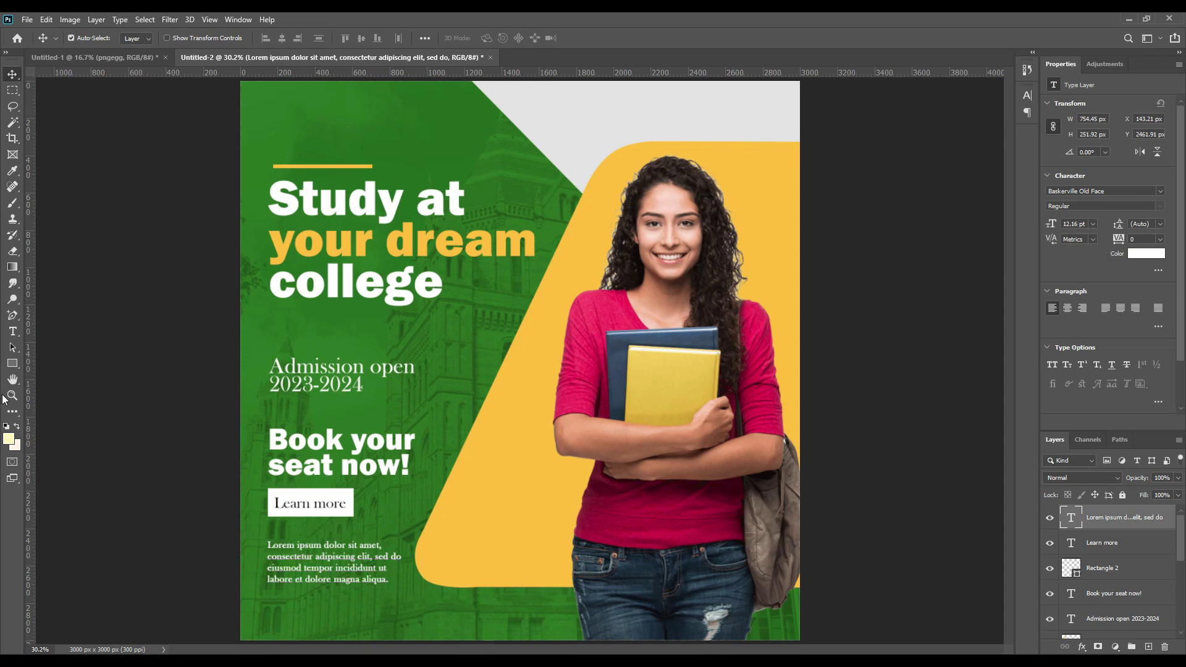
Type a white 'Contact :' line with a phone number near the banner's bottom-left
click(12, 331)
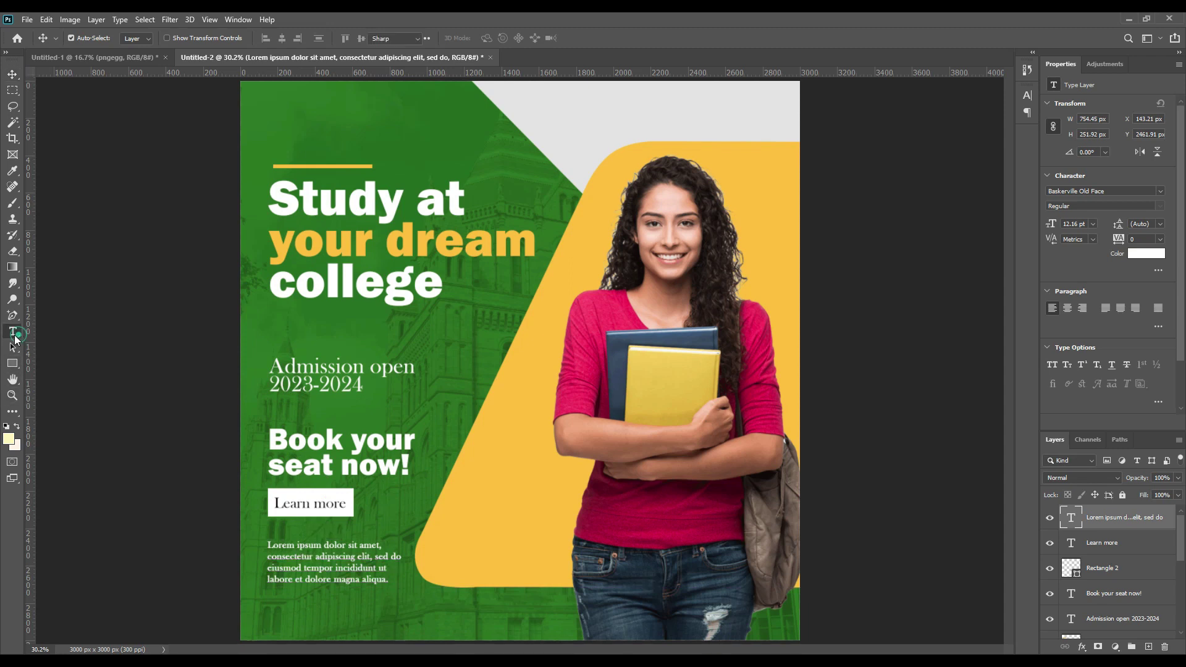
click(277, 617)
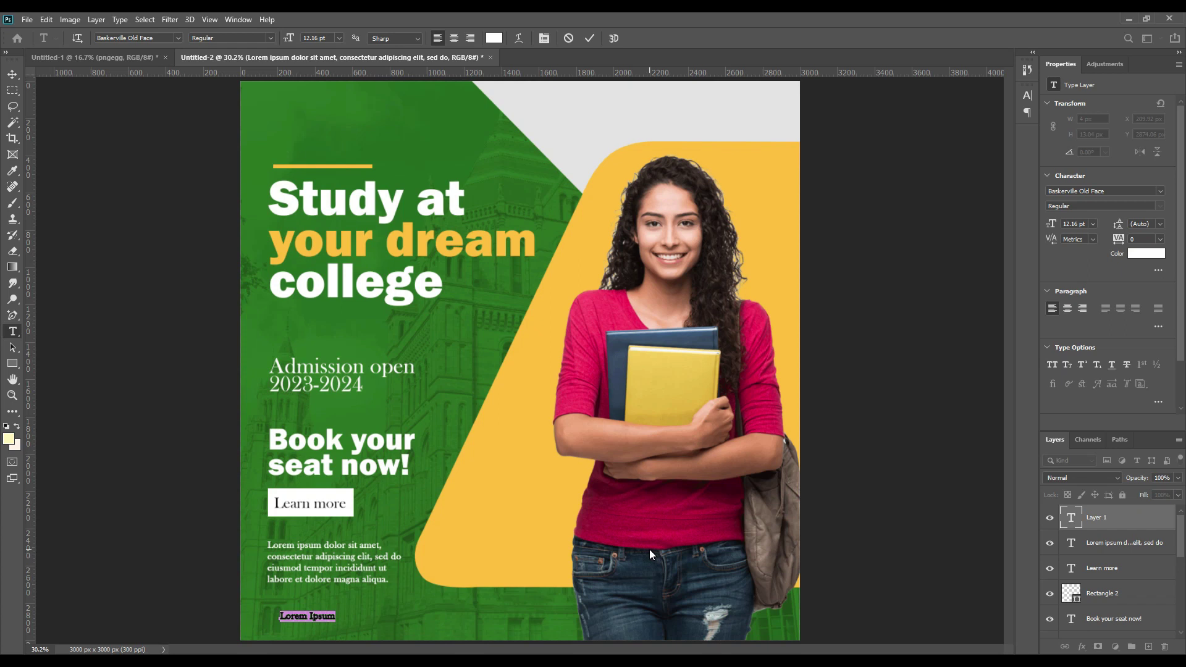
text(Ca)
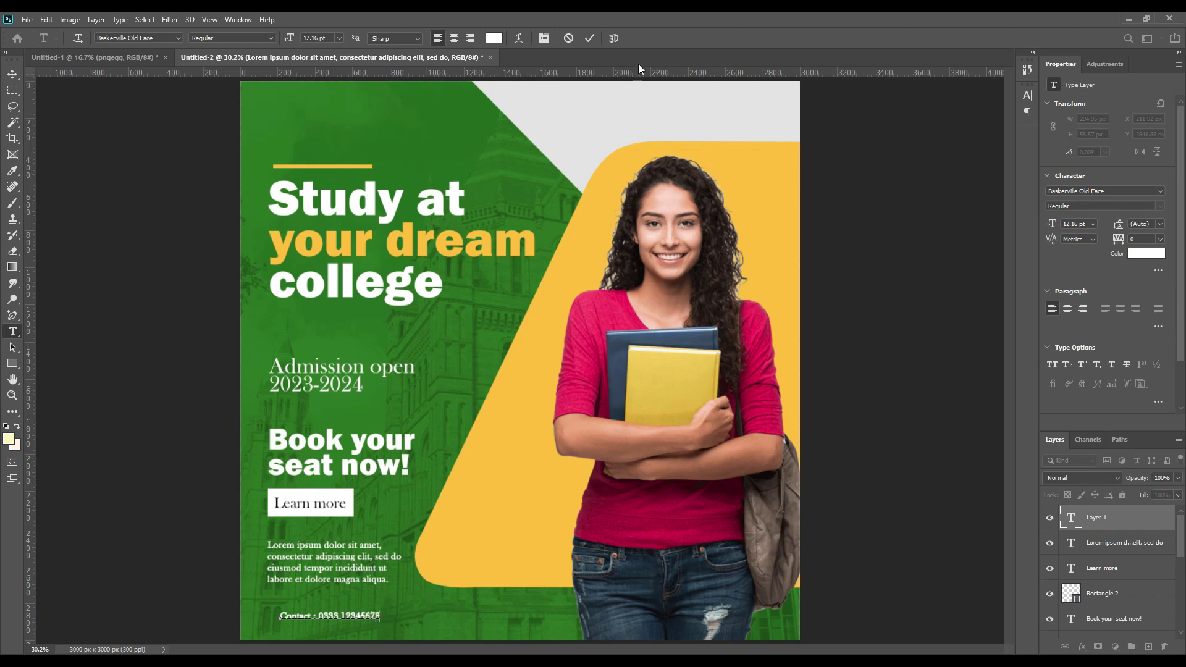
Set the contact line to Franklin Gothic Heavy with Faux Bold
click(588, 37)
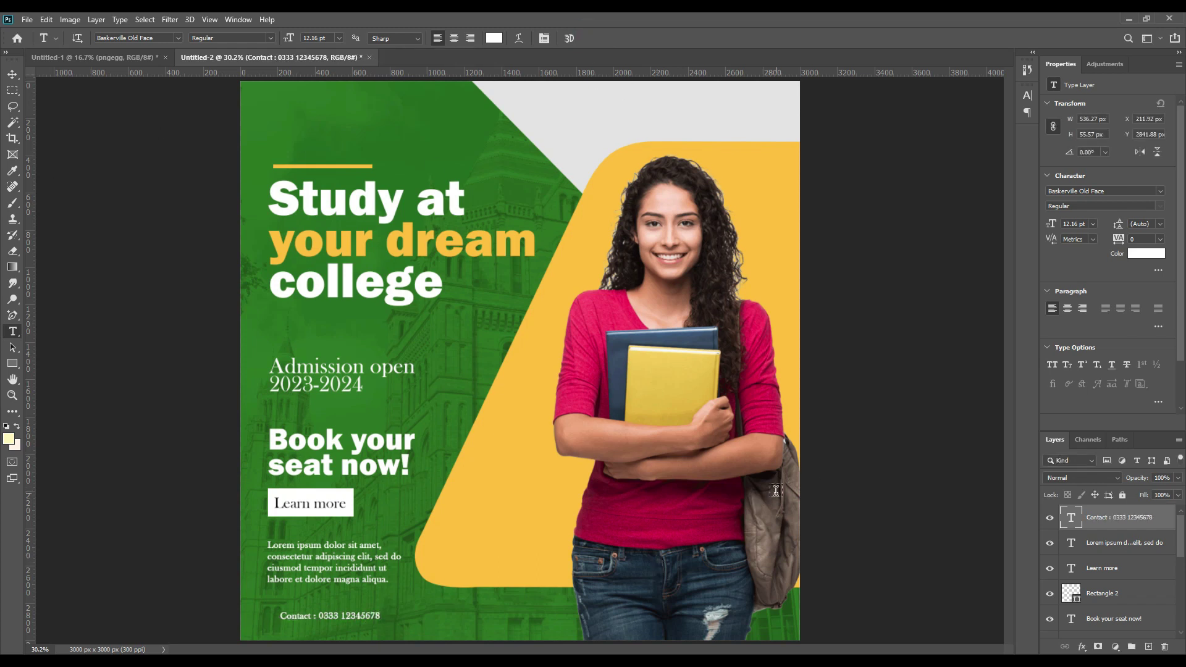
click(1026, 97)
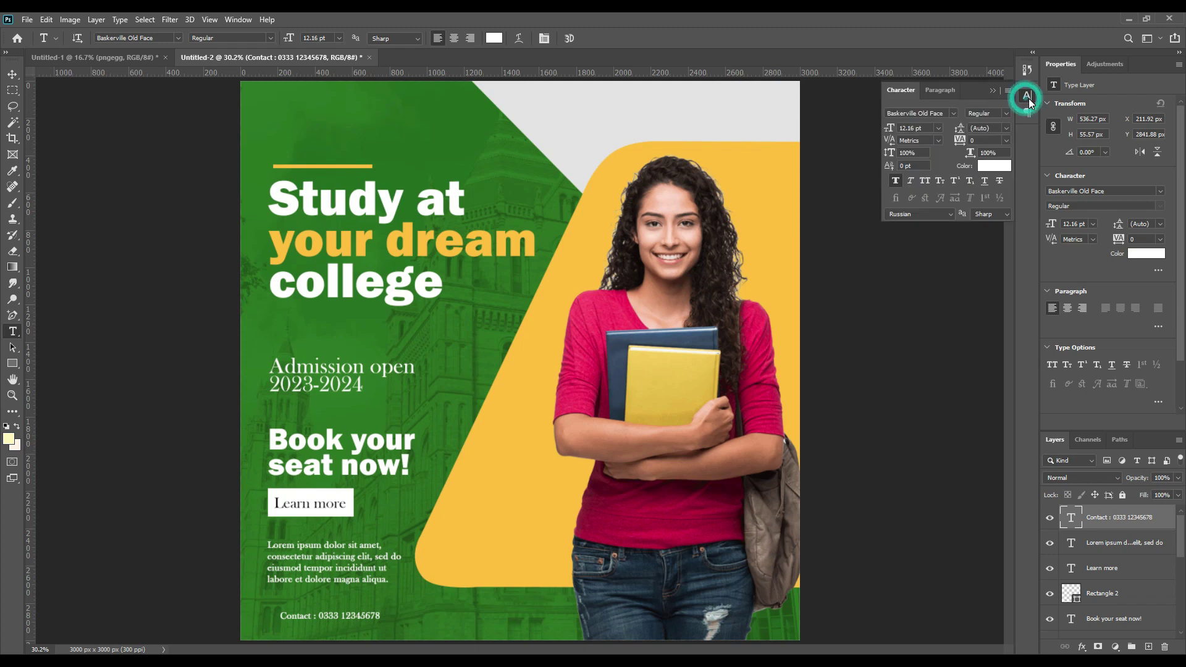
click(954, 113)
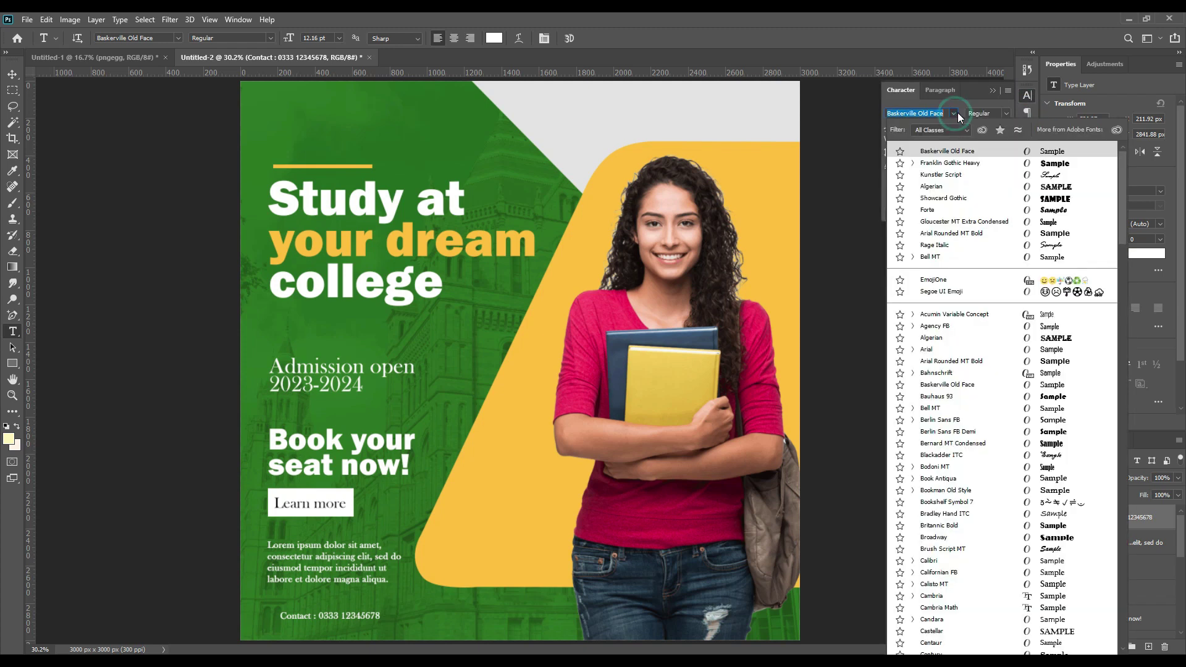
click(1055, 164)
click(992, 90)
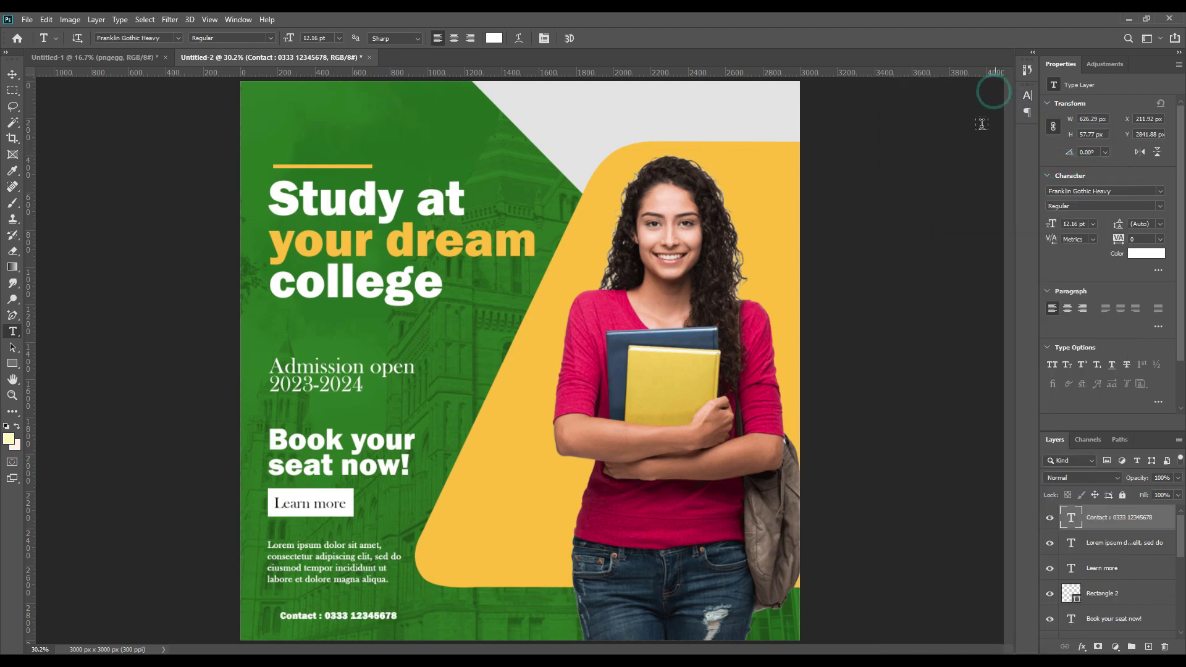
click(1027, 96)
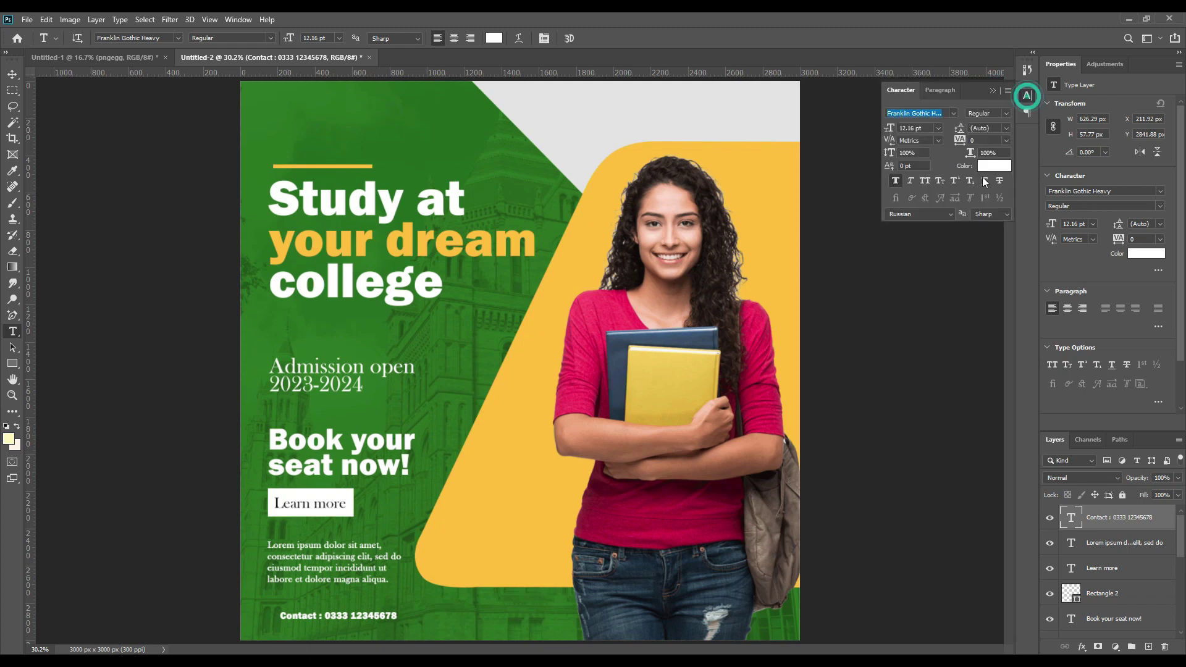
click(894, 177)
click(993, 90)
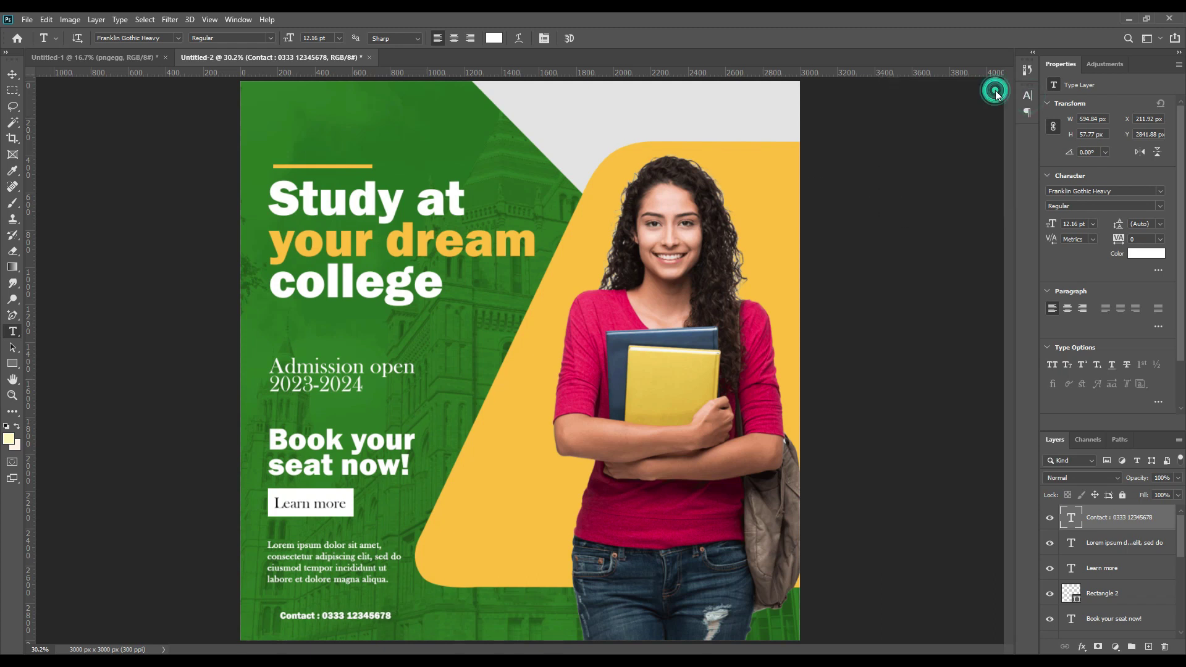
Enlarge the contact line to about 179%, remove Faux Bold, and align it left with the paragraph
key(ctrl+t)
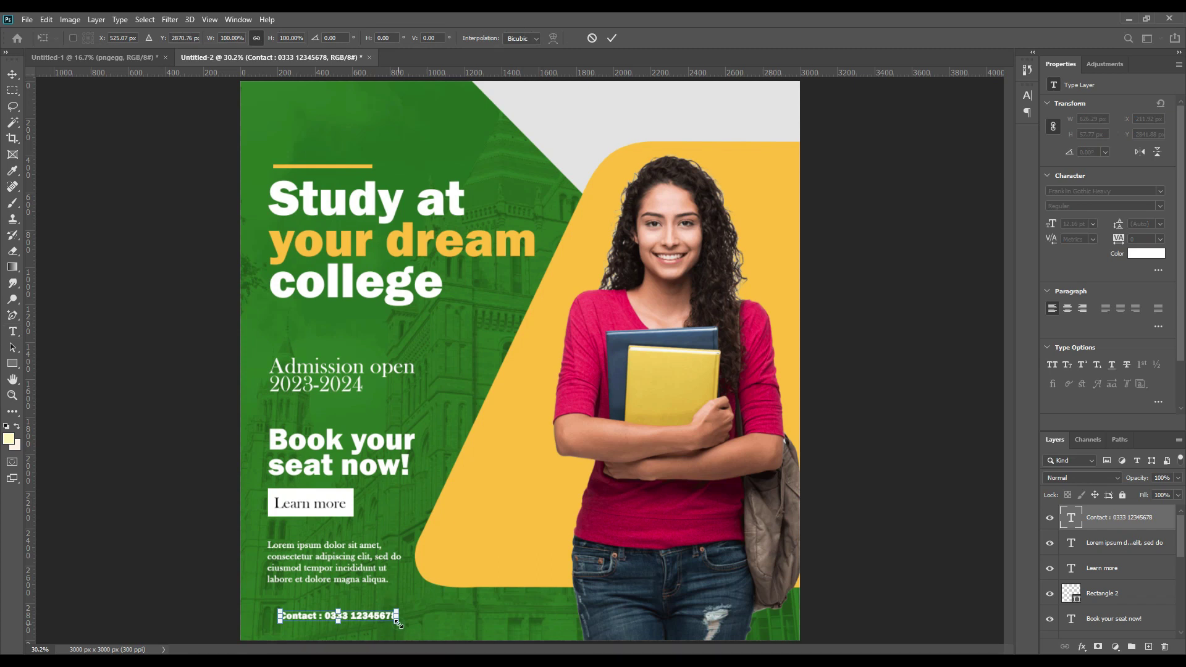
drag(396, 621, 489, 629)
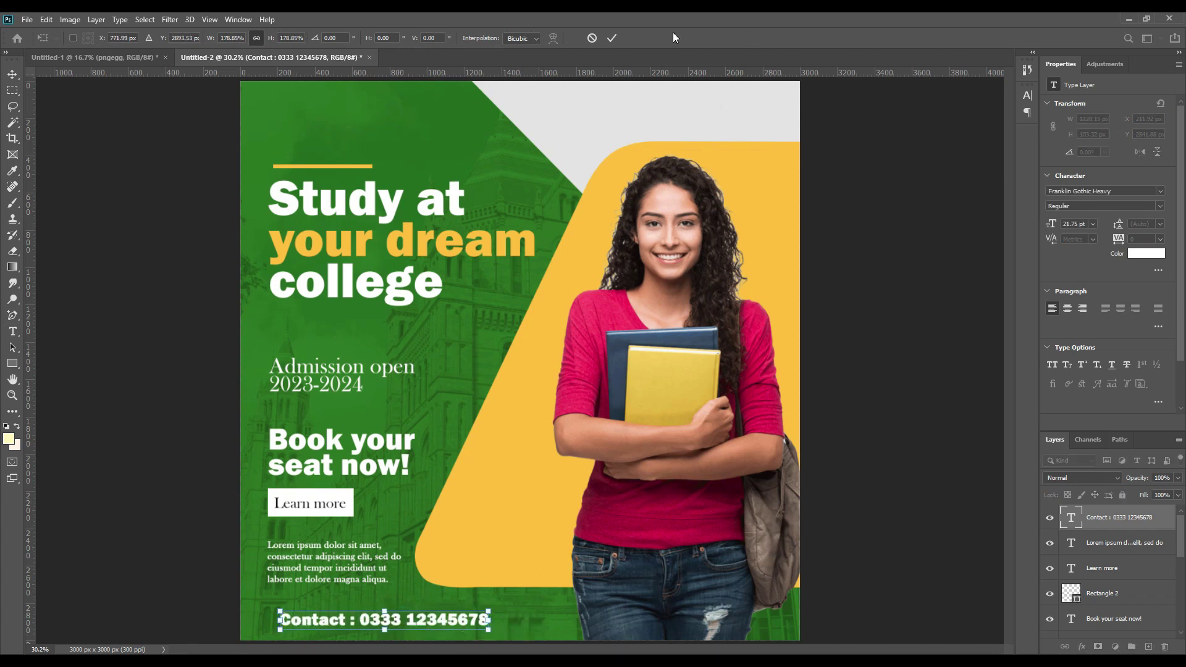
click(611, 38)
click(1027, 95)
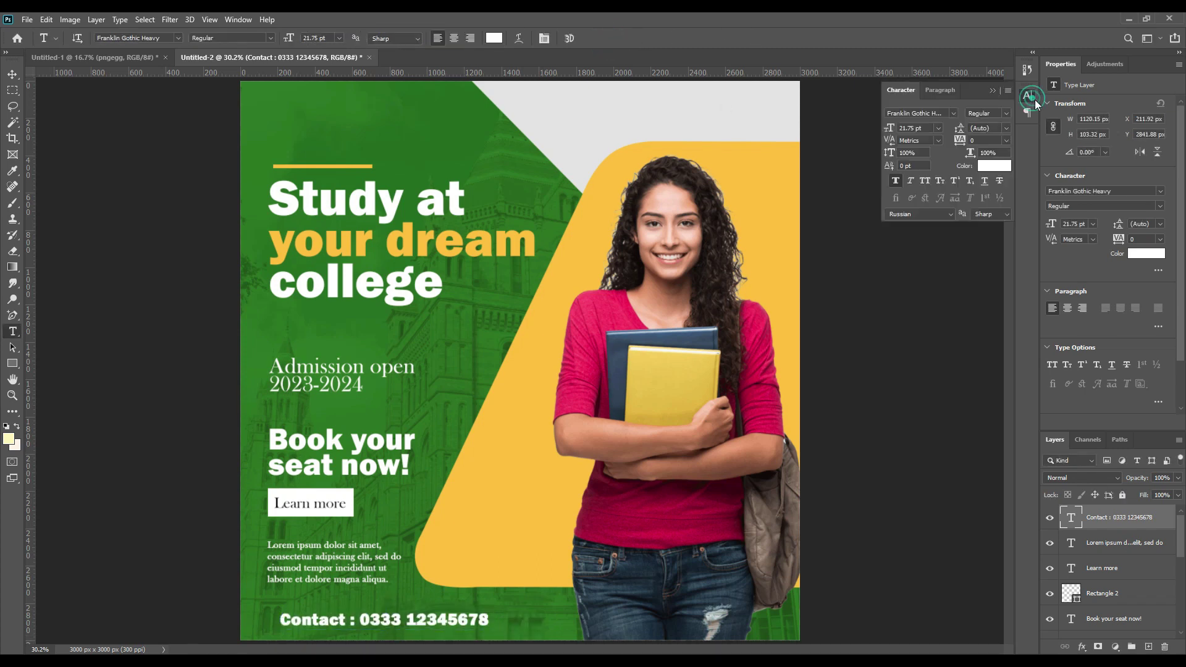
click(901, 180)
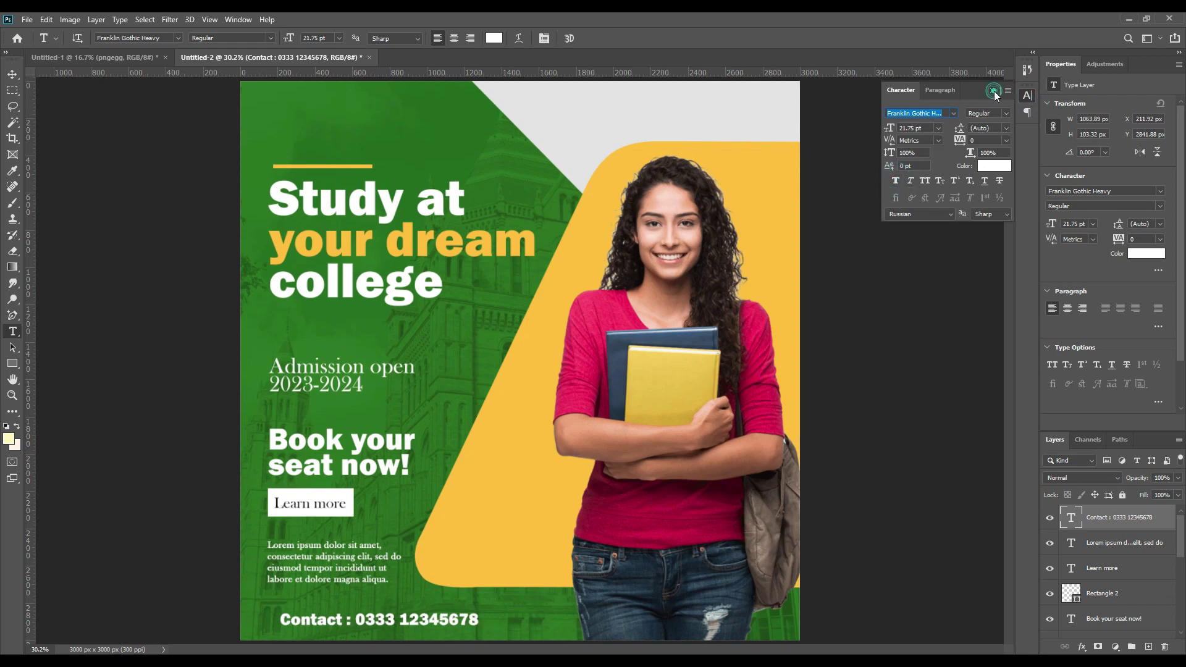
click(993, 91)
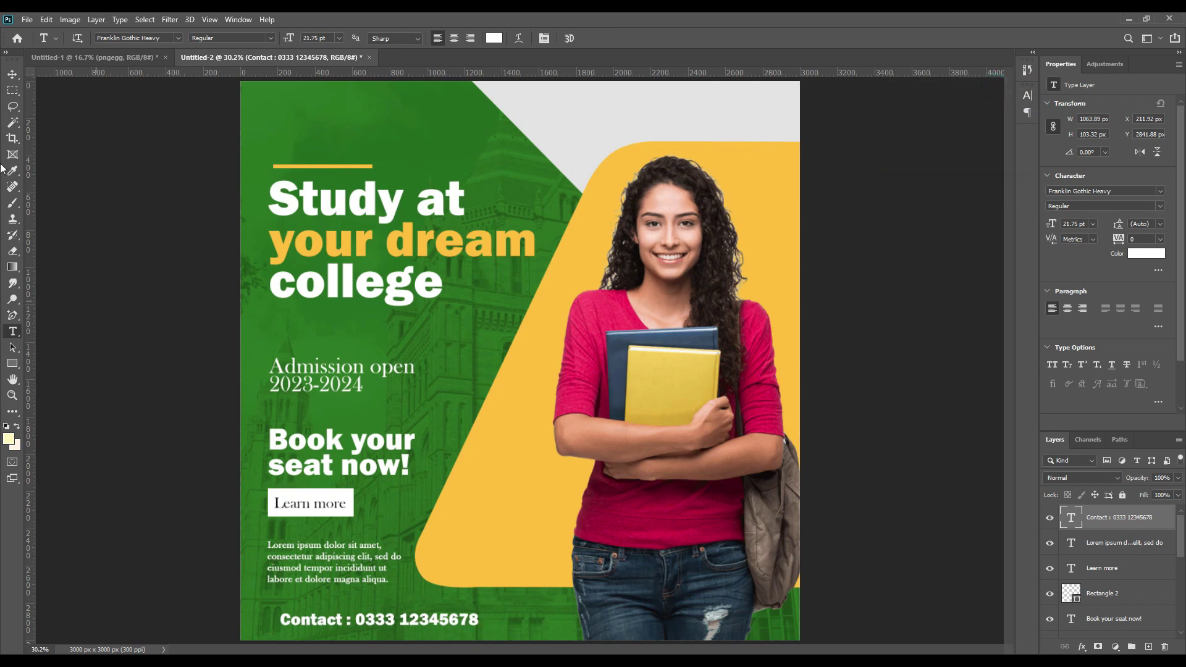
click(1024, 98)
click(1024, 96)
click(13, 73)
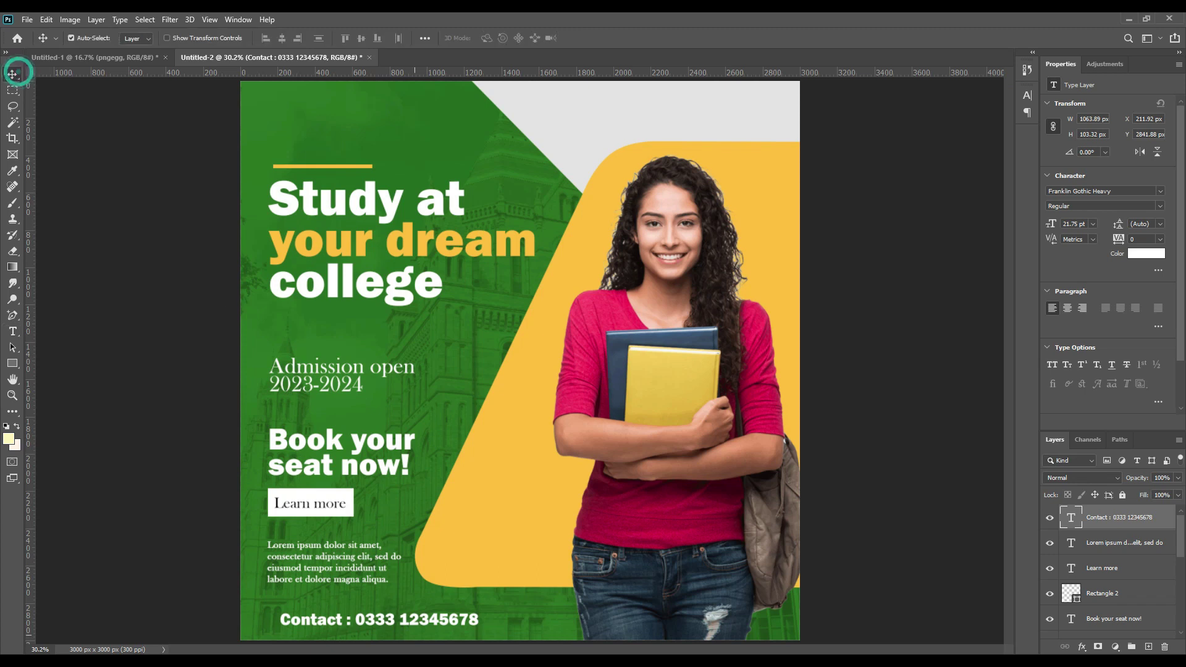
drag(393, 620, 380, 620)
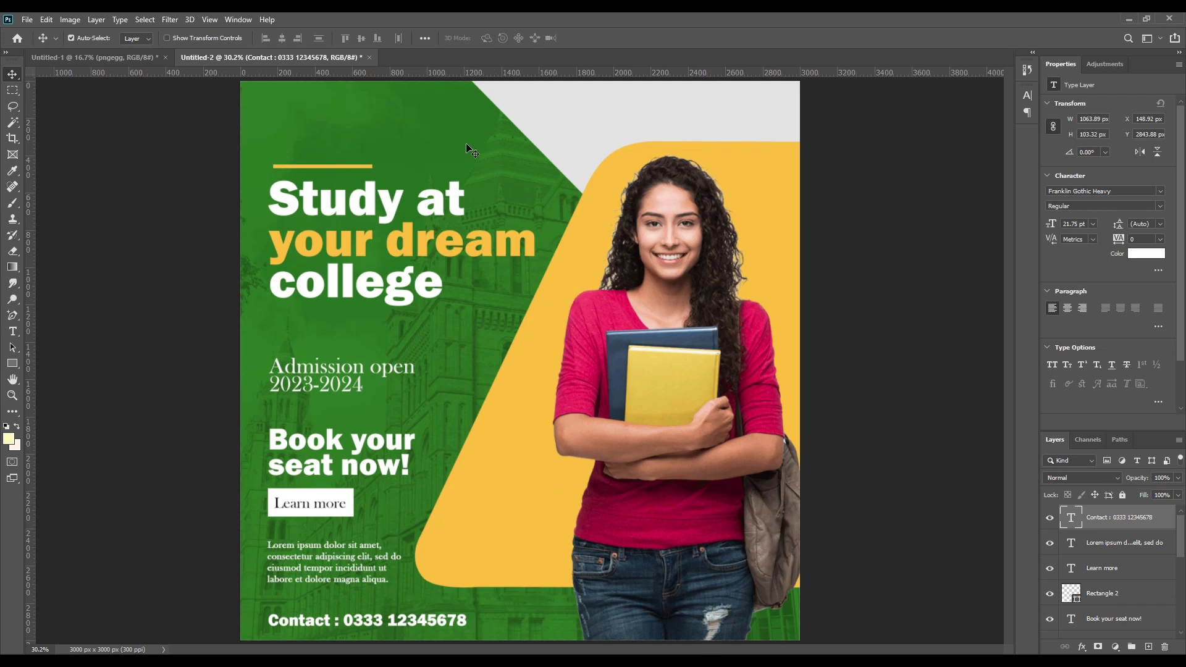
Copy the black graduation cap layer from Untitled-1 into the banner's top centre
click(114, 57)
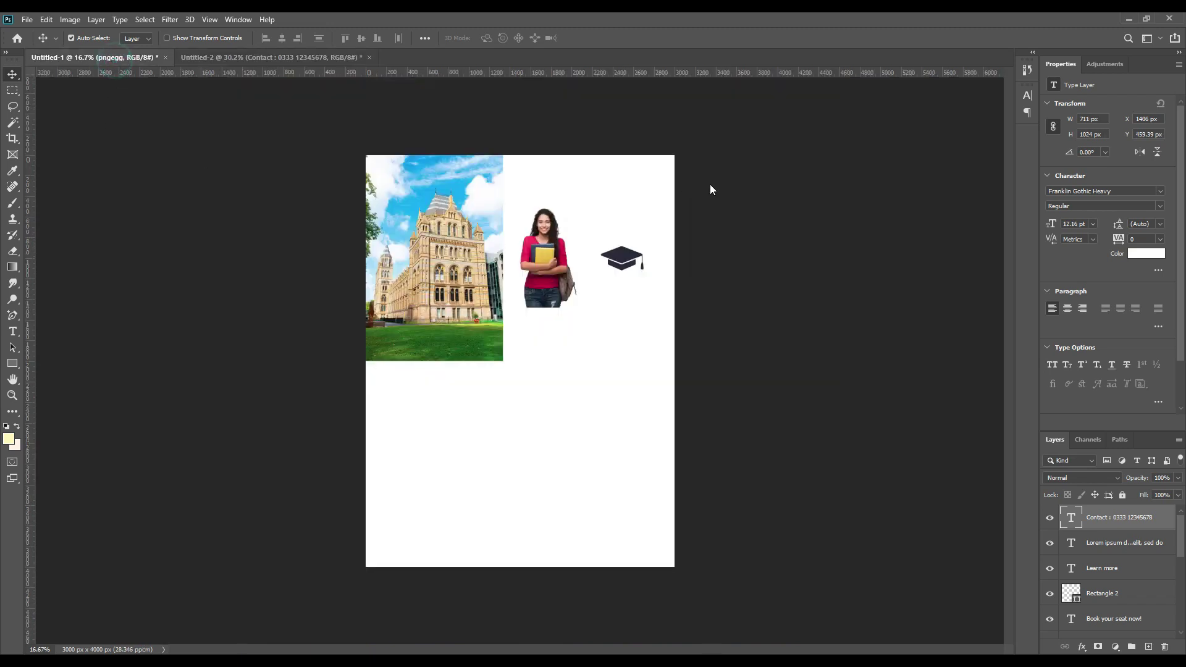
click(622, 257)
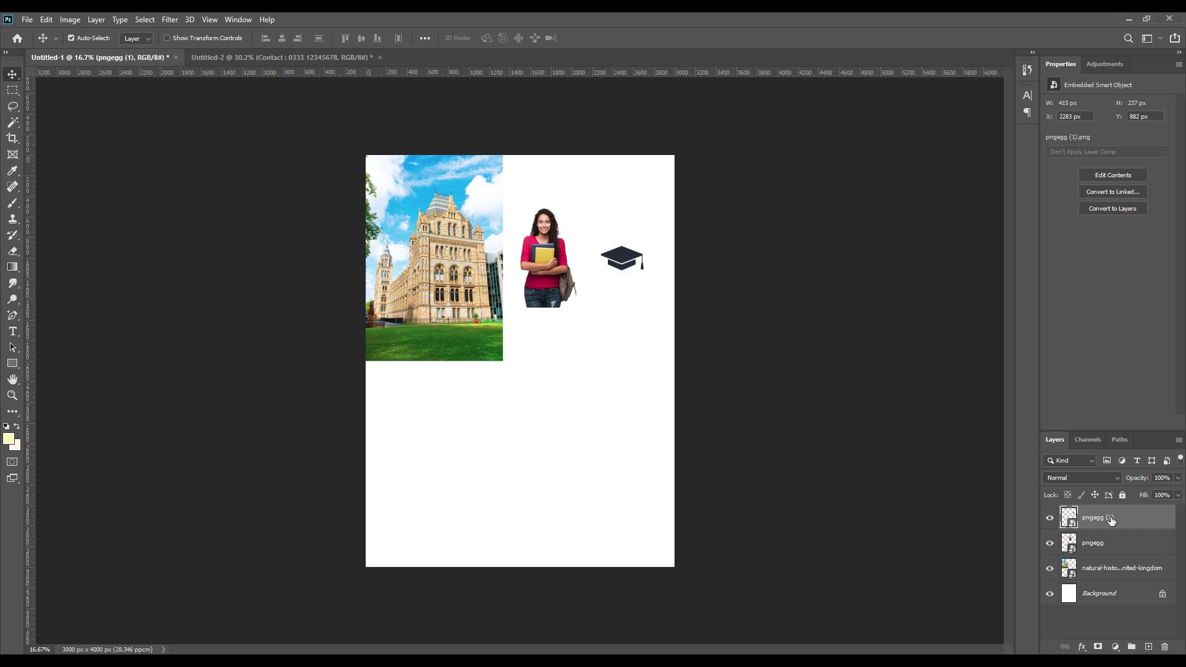
drag(1110, 520, 620, 109)
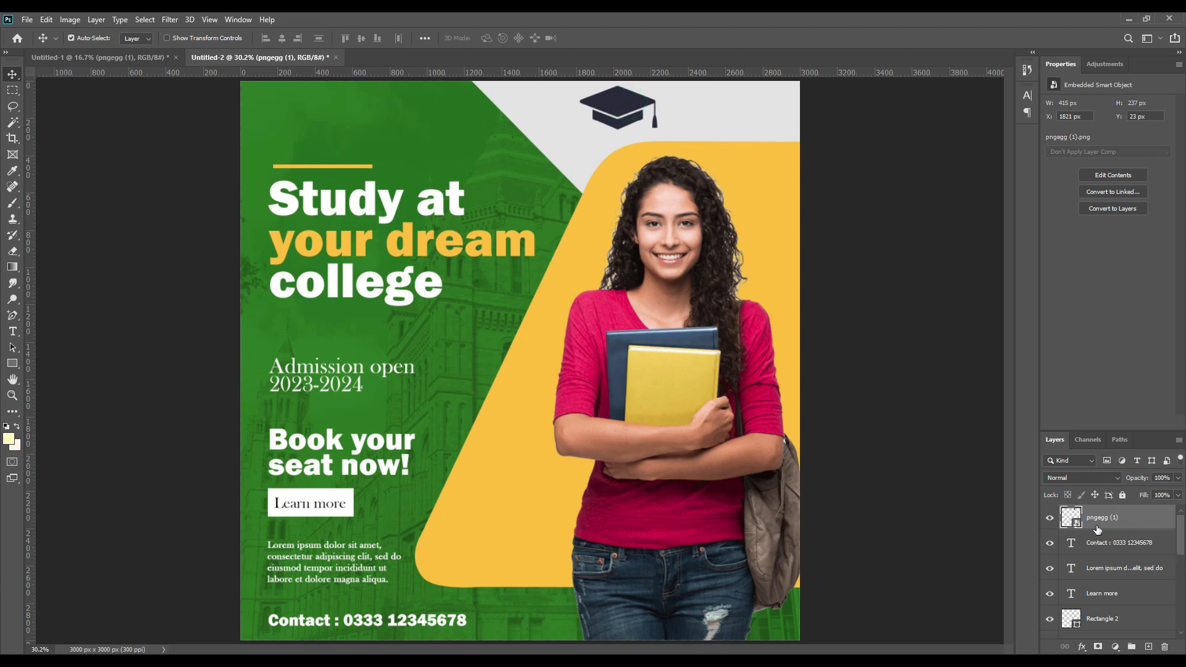
Add a Color Overlay effect to the cap using the background green 156b01
click(1077, 646)
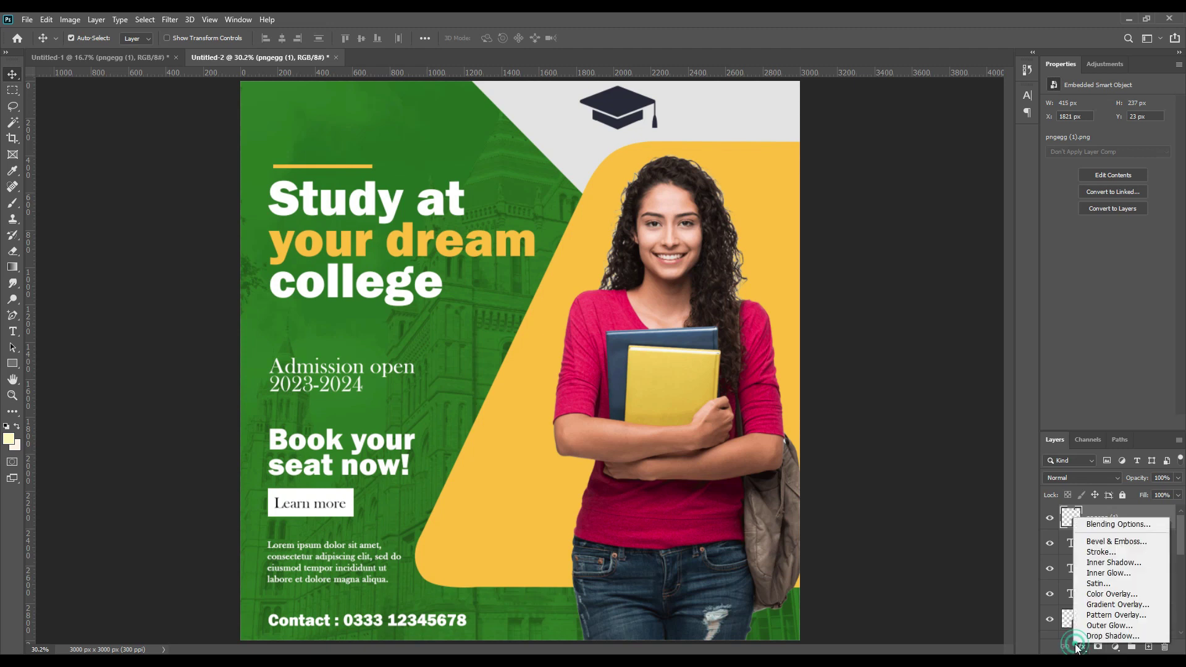
click(1112, 594)
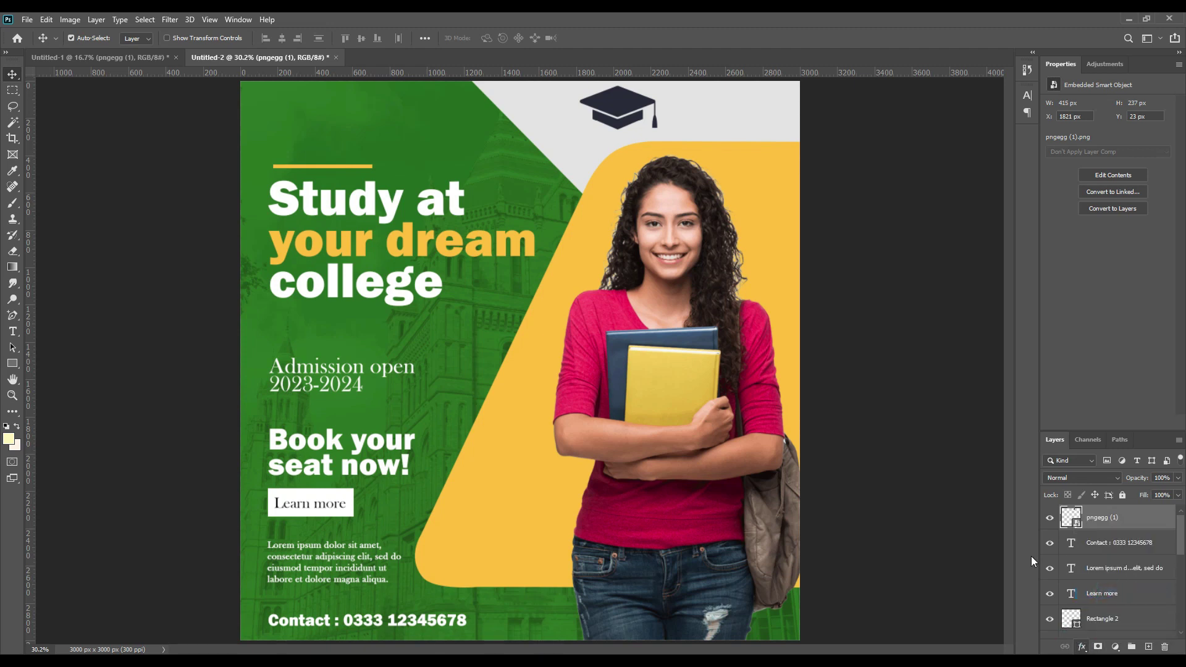
click(947, 252)
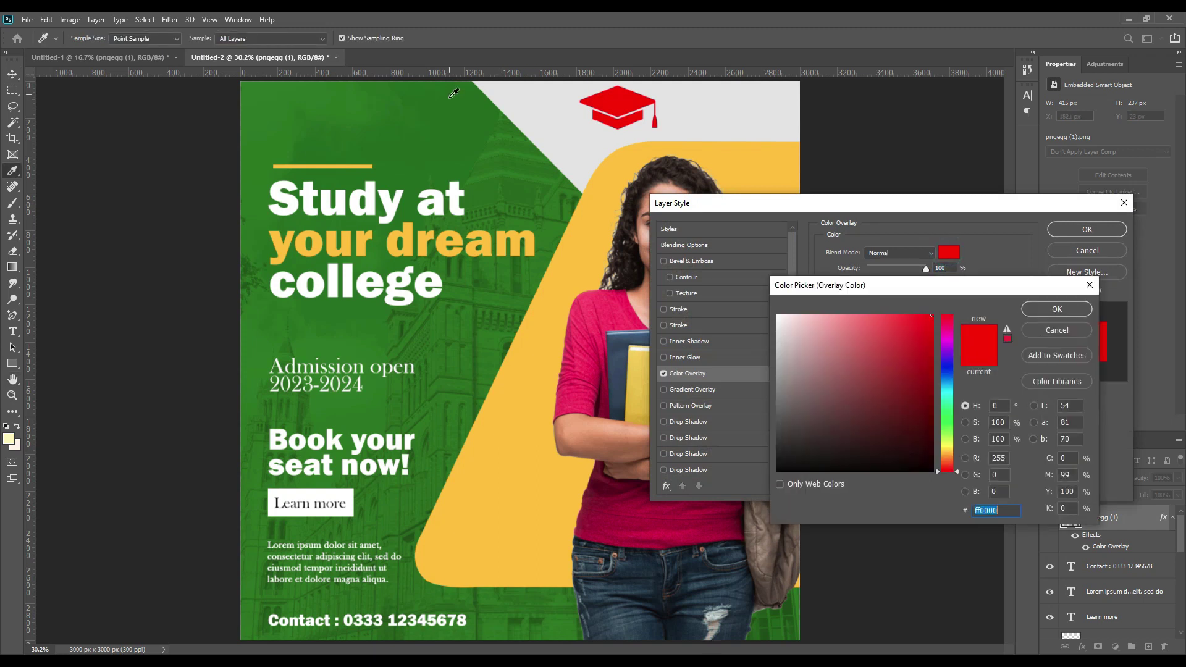
click(452, 95)
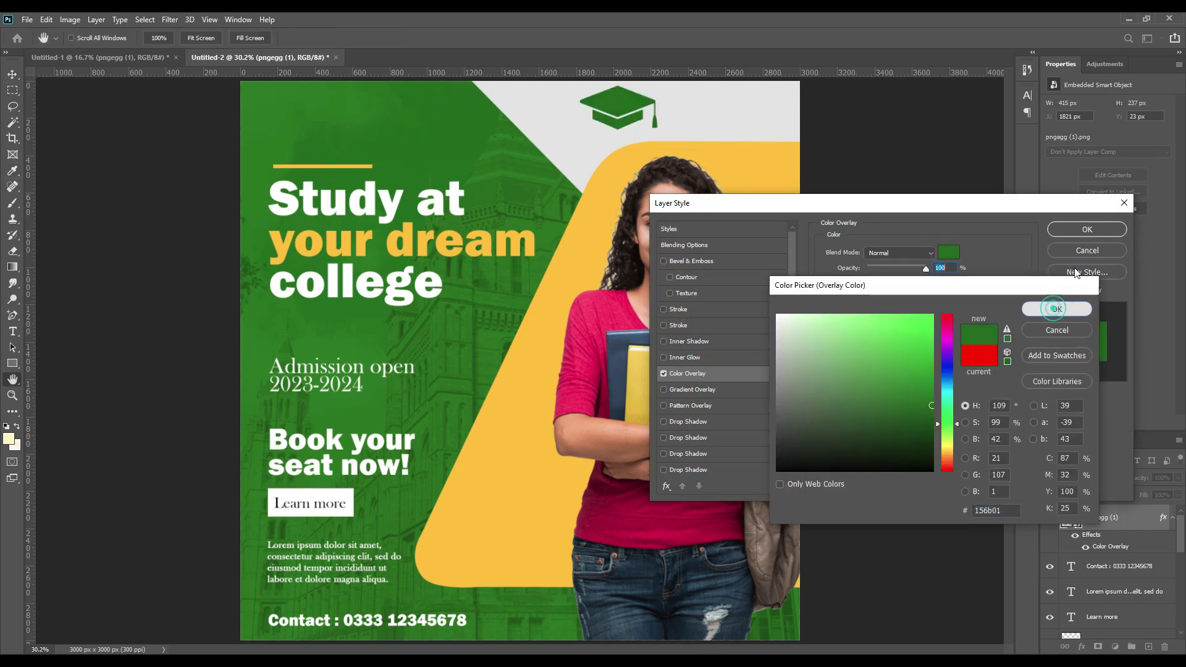
click(1057, 308)
click(1082, 229)
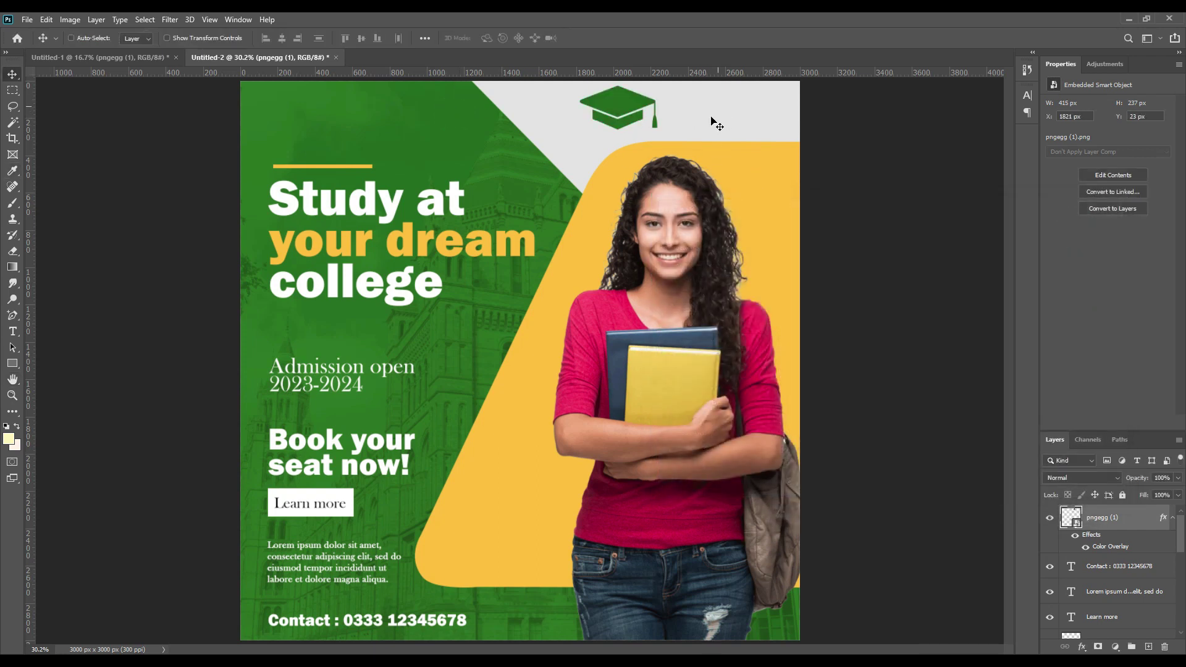
Scale the green cap down to about 274 × 156 px and nudge it down-right
key(ctrl+t)
drag(665, 154, 614, 127)
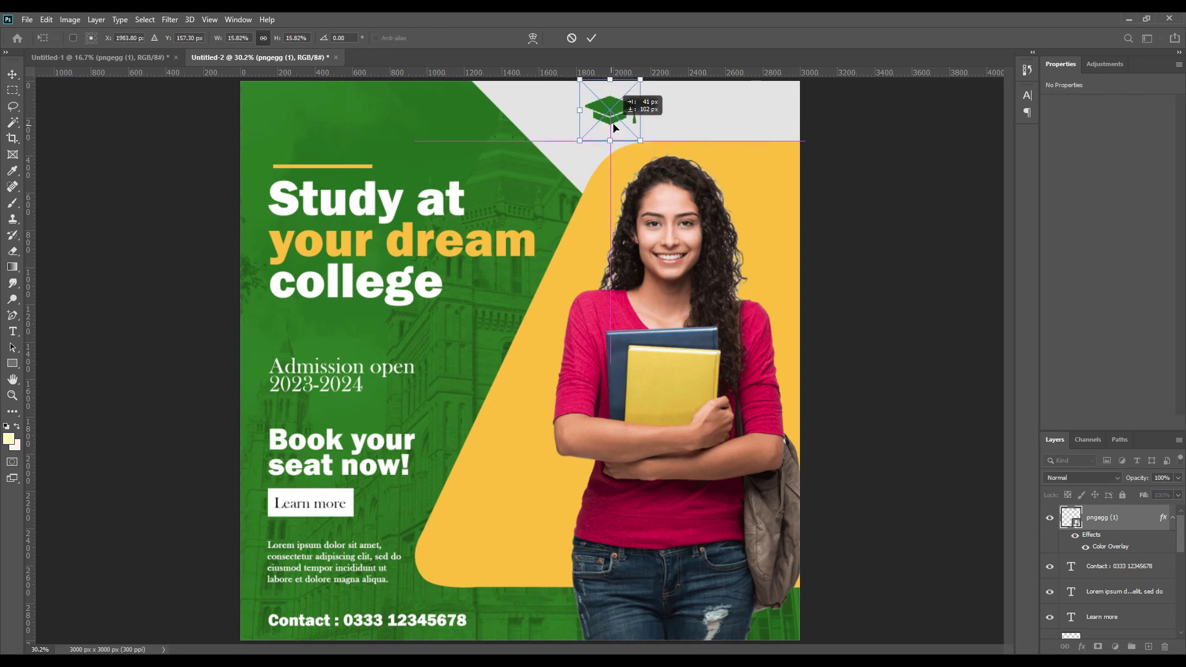
click(591, 37)
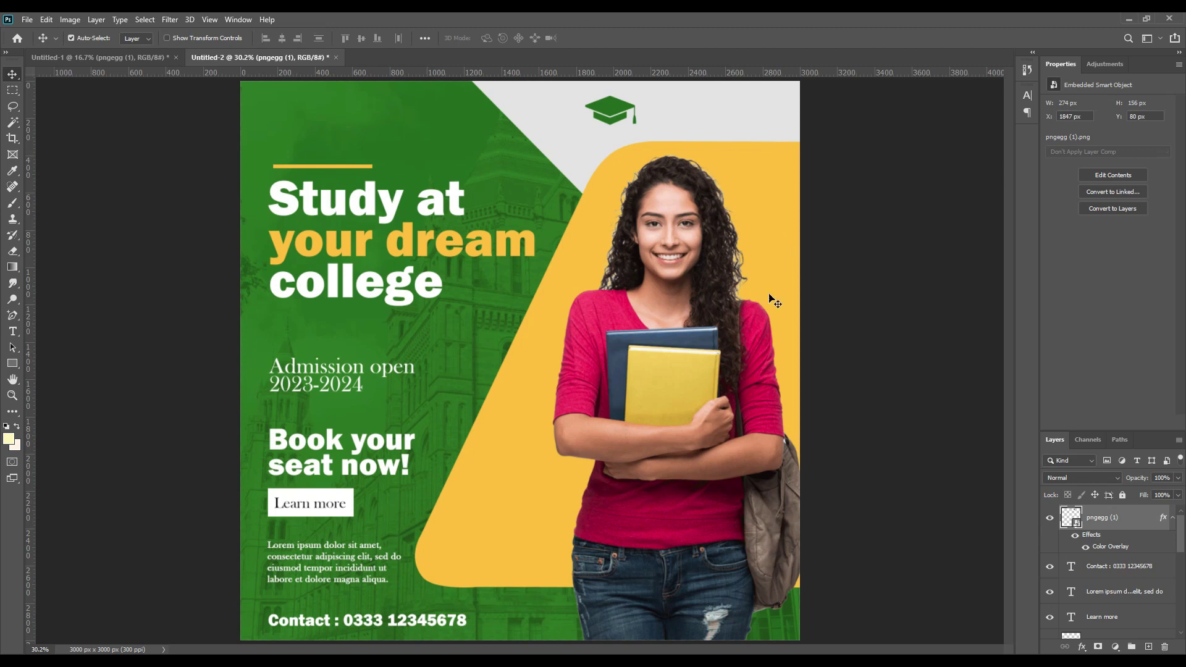
Type the logo name 'univercity logo' in black (000000) beside the cap
click(13, 331)
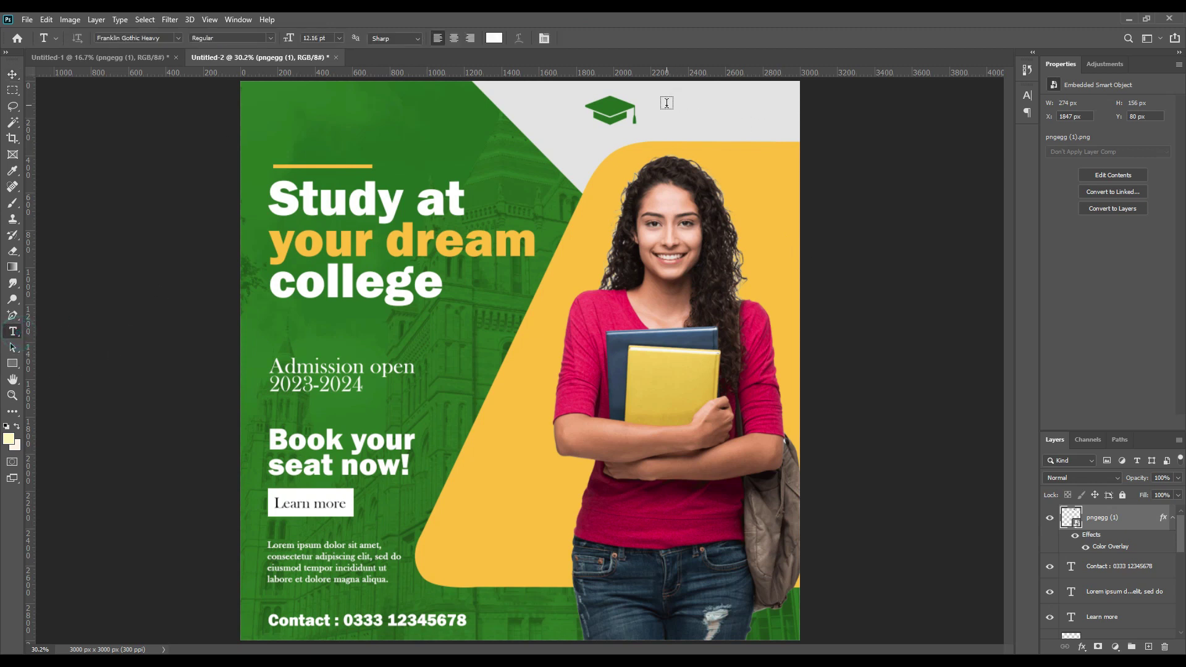
click(665, 105)
click(493, 38)
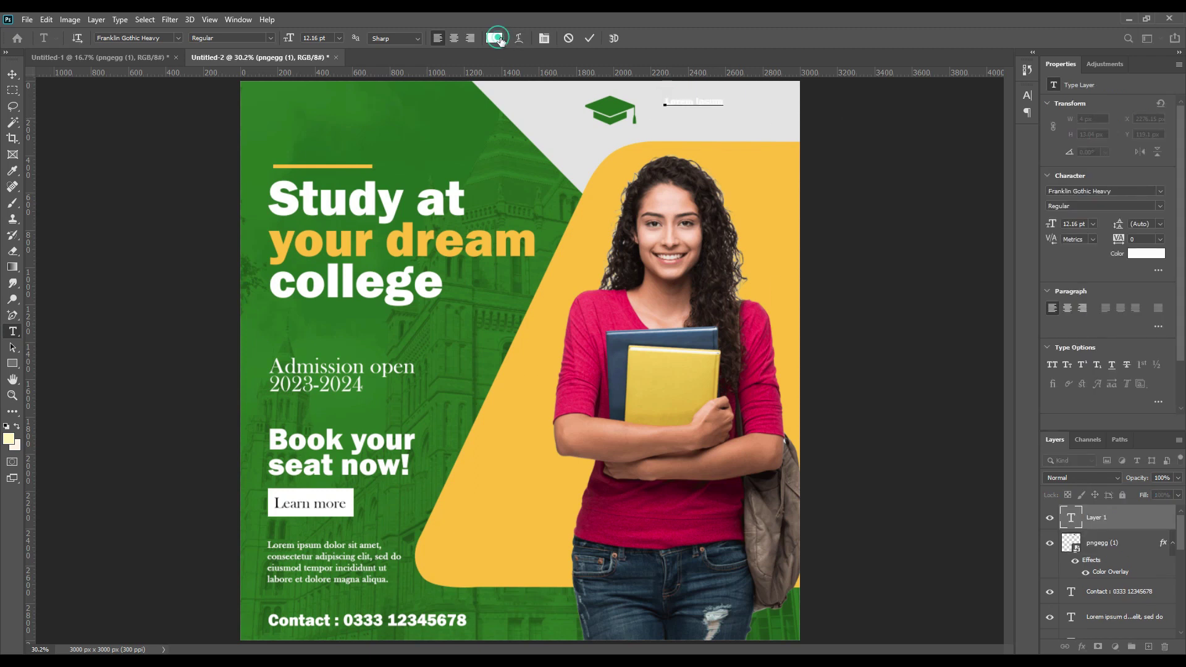
text(000000)
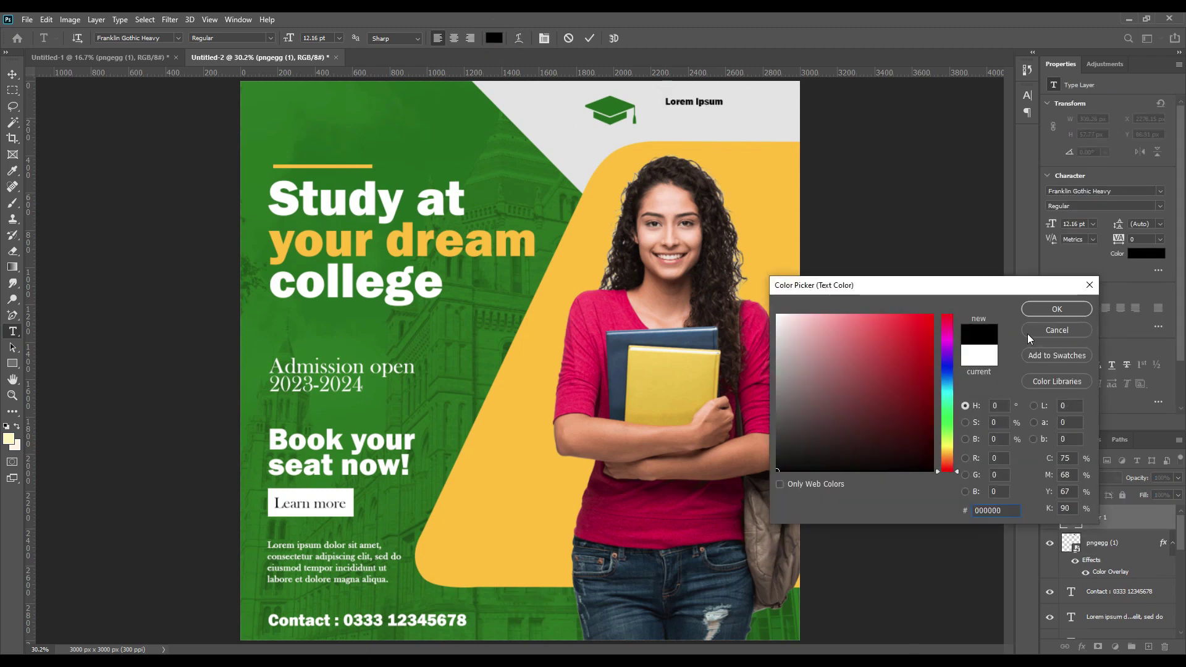
click(1050, 311)
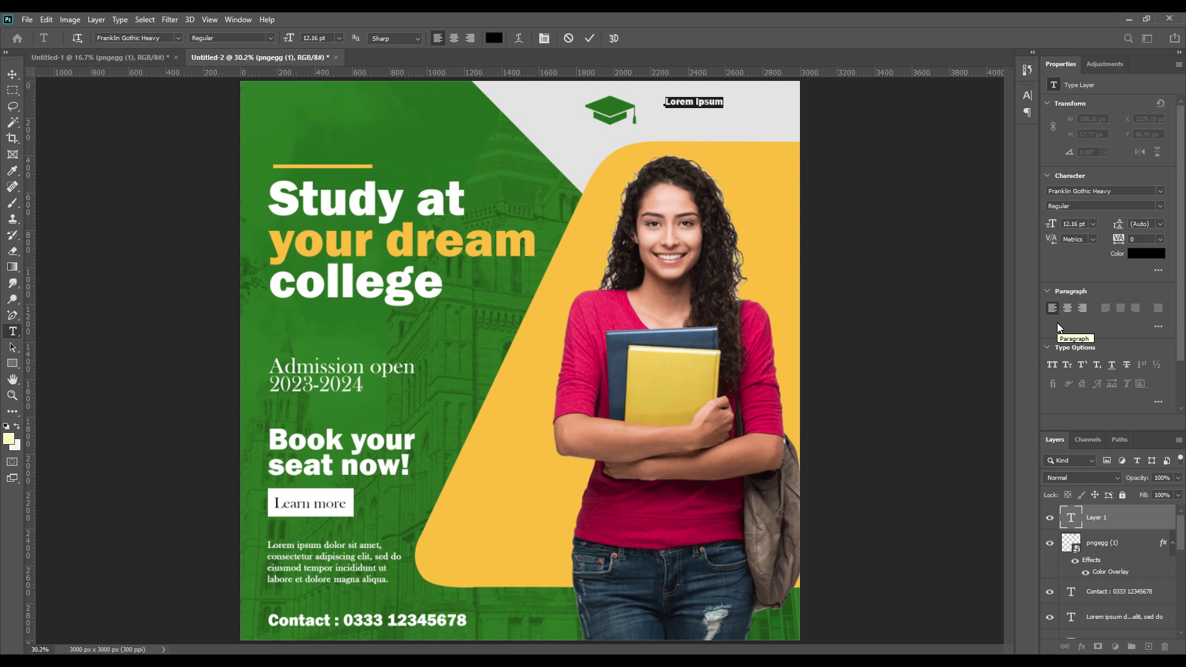
text(univercity logo)
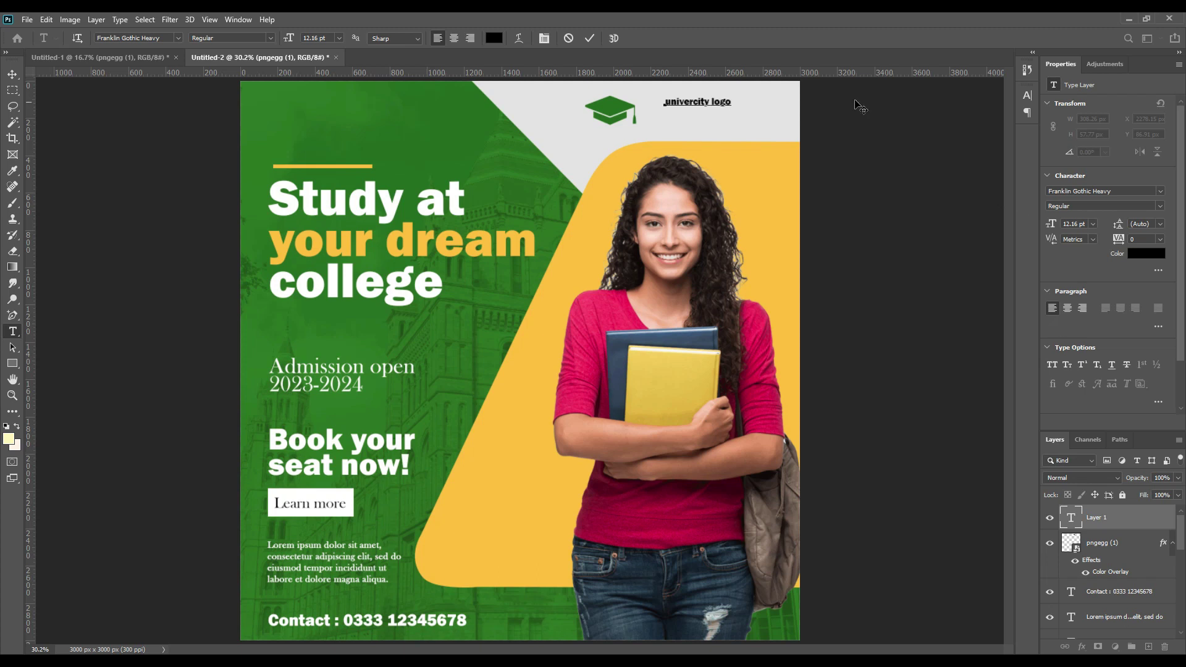
click(590, 39)
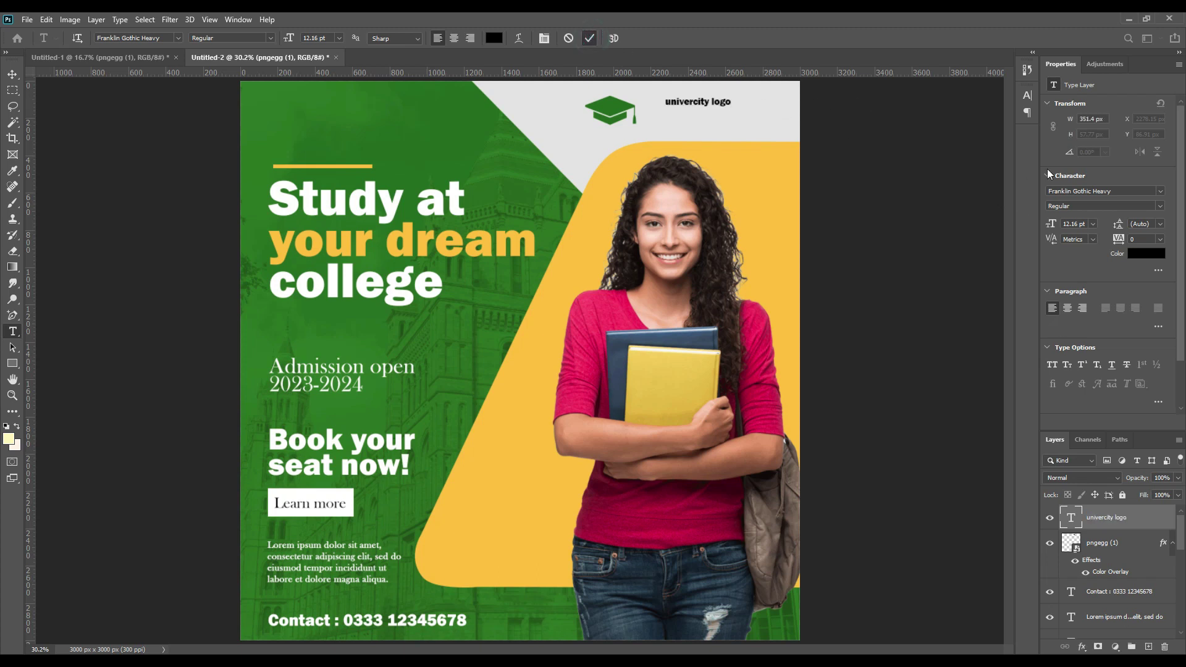
Turn on All Caps for the logo name and stretch it larger on both sides
click(1027, 94)
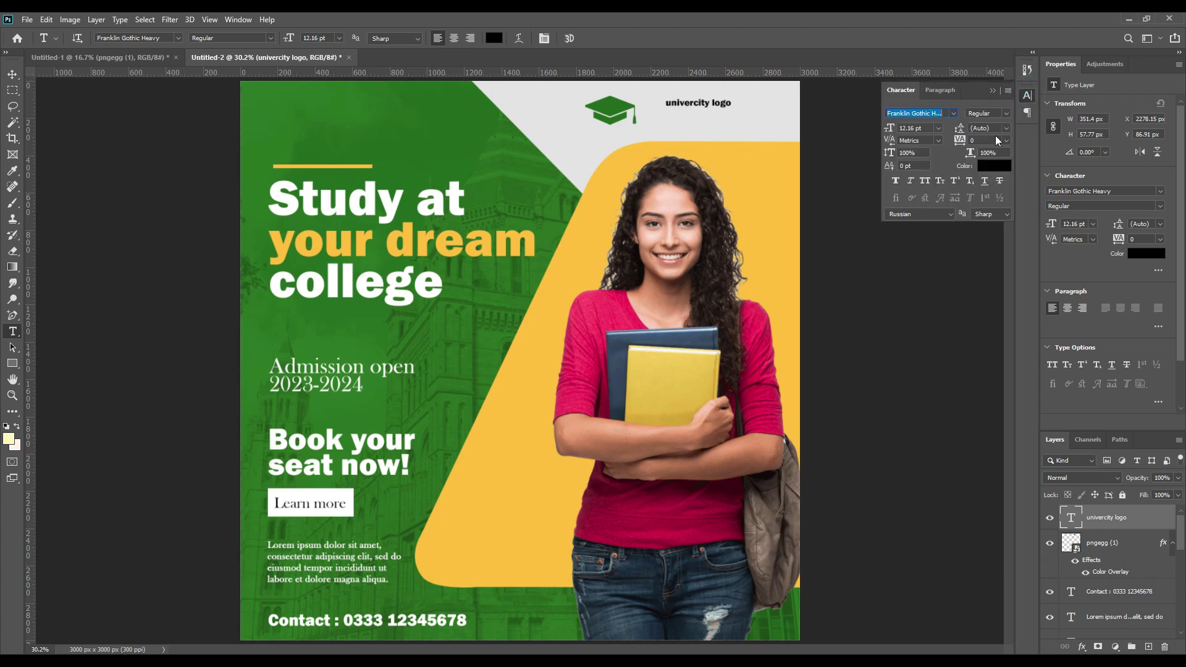
click(924, 181)
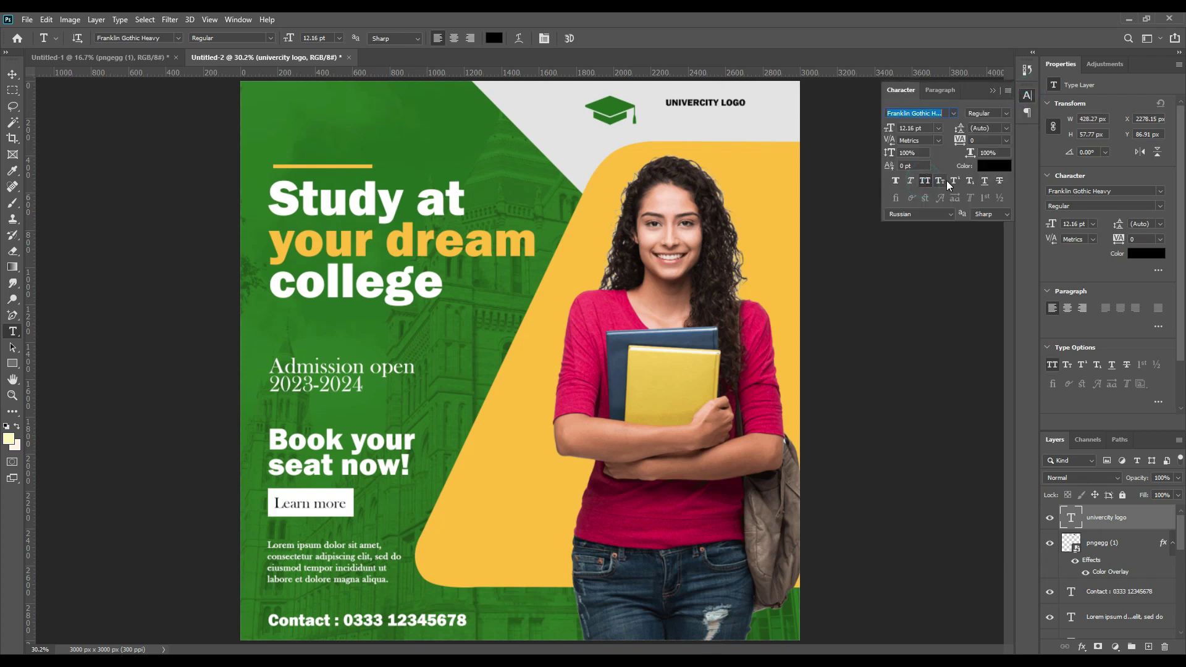
click(993, 91)
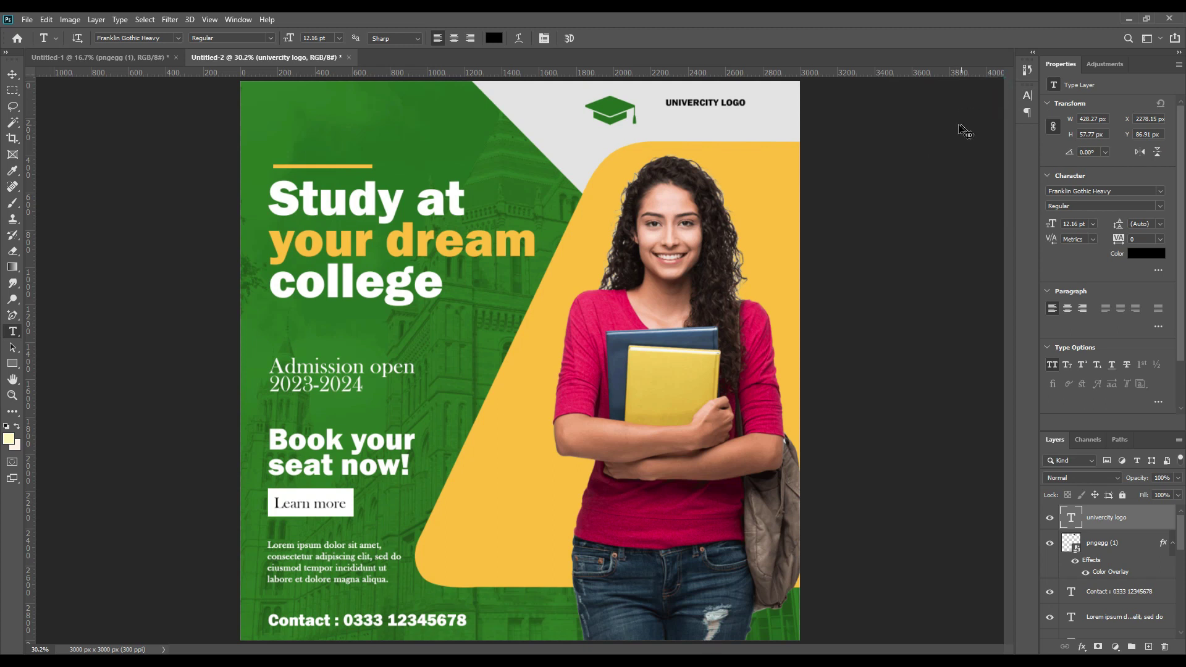
key(ctrl+t)
drag(746, 108, 792, 115)
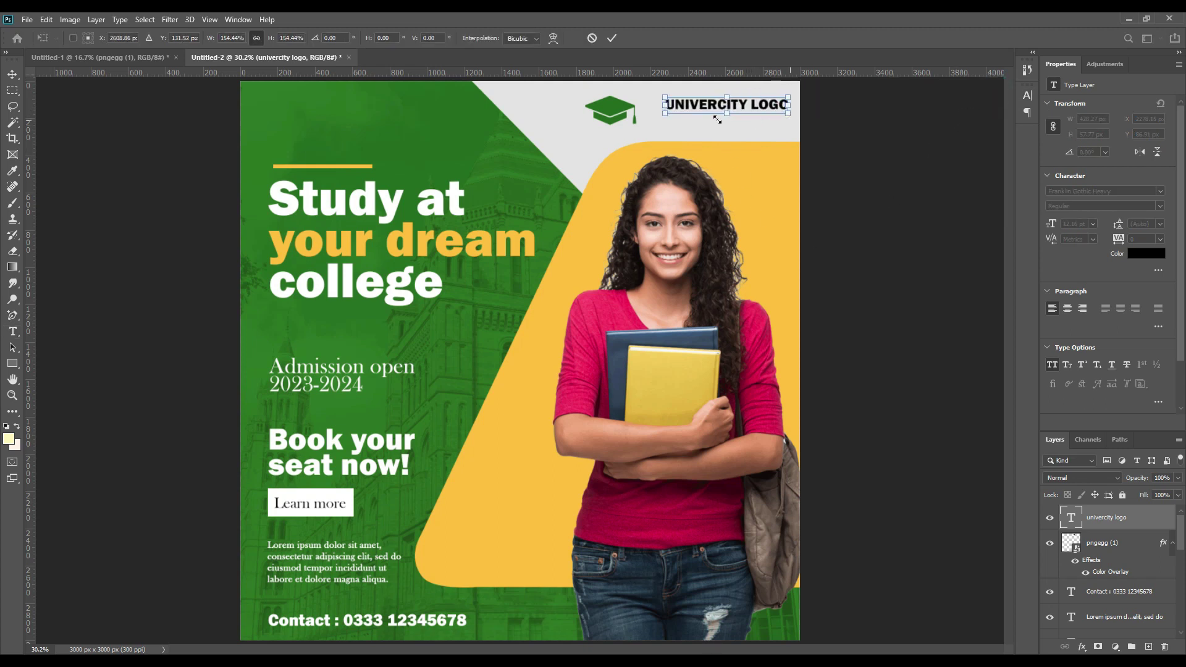
drag(664, 114, 644, 117)
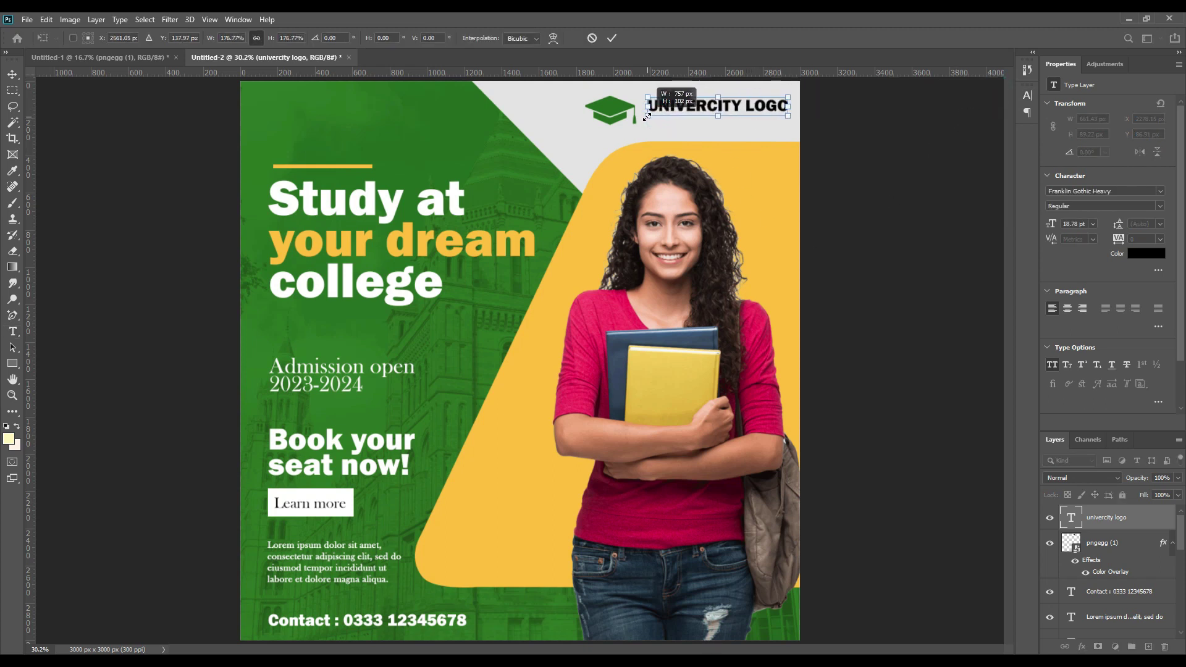
click(611, 37)
Type the slogan line 'YOUR SLOGAN HERE' under the logo name
click(662, 131)
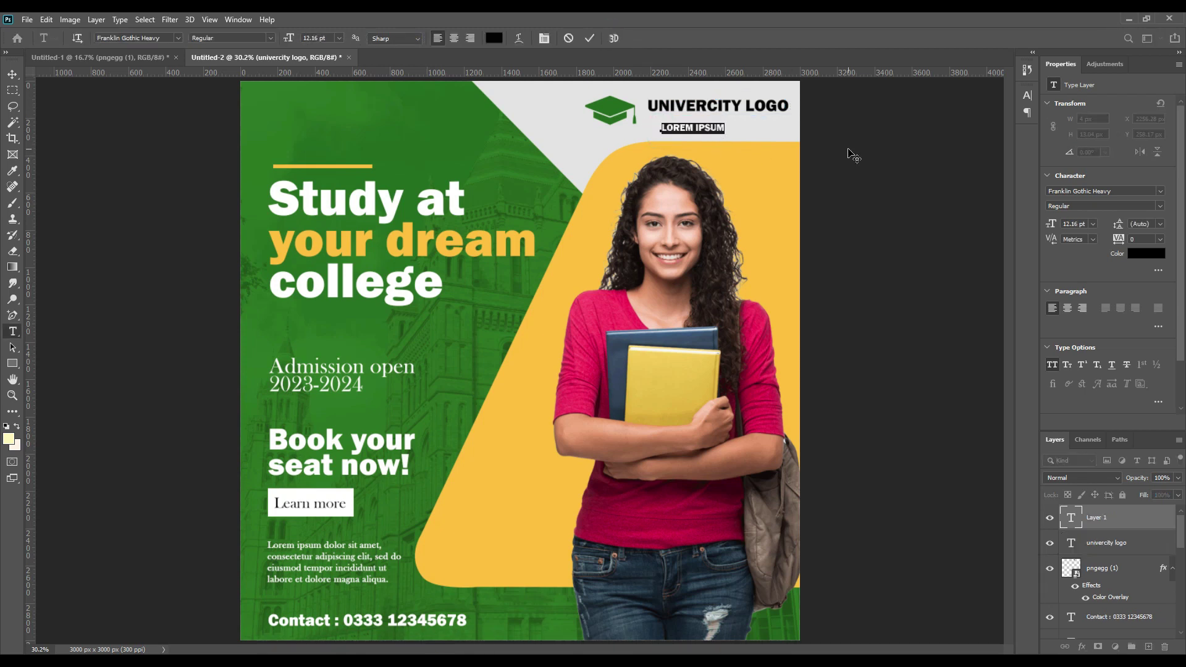
text(YOUR SLOGAN HERE)
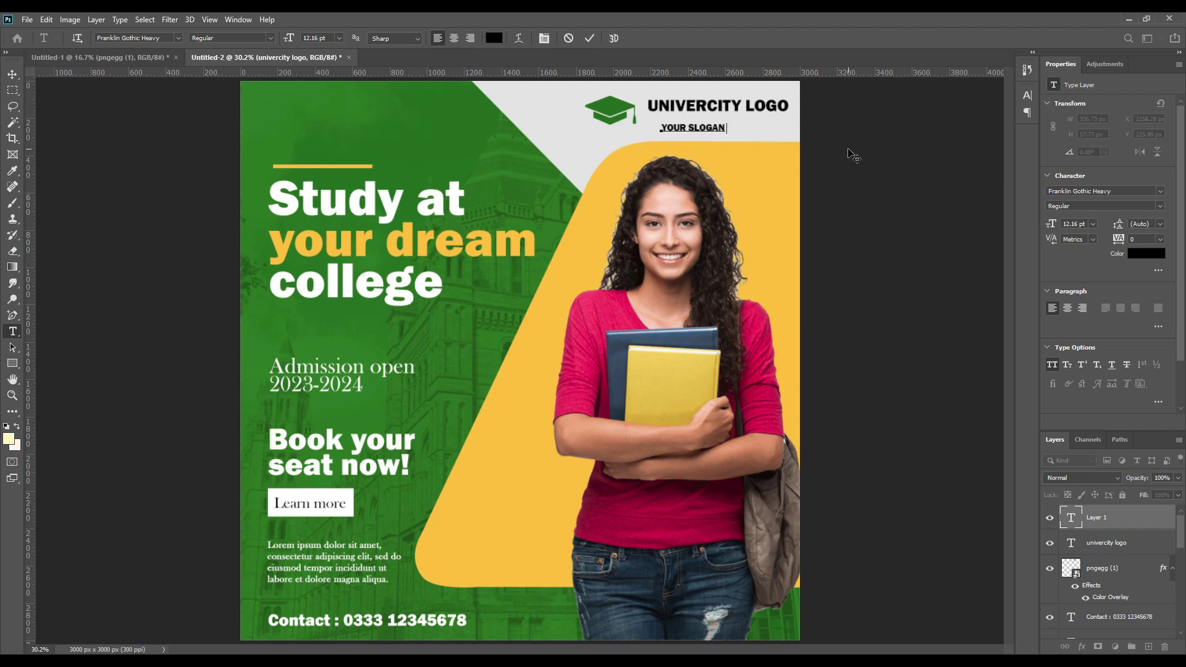
click(589, 38)
Set the slogan to Baskerville Old Face and tuck it directly beneath the logo name
click(1026, 96)
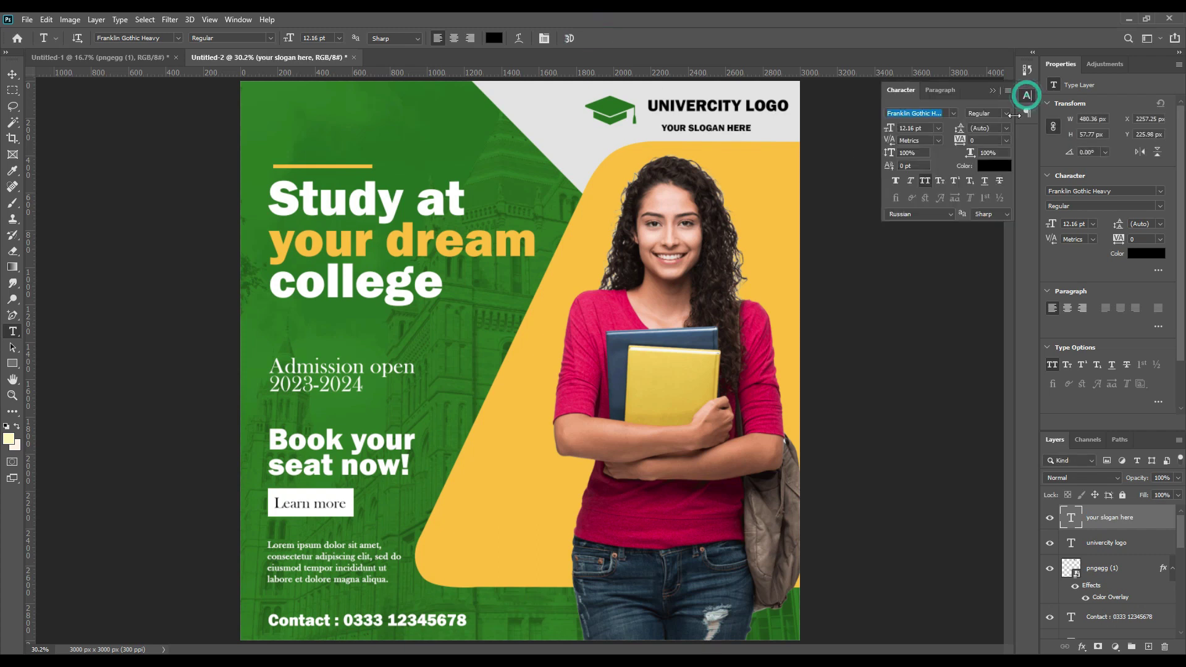
click(952, 118)
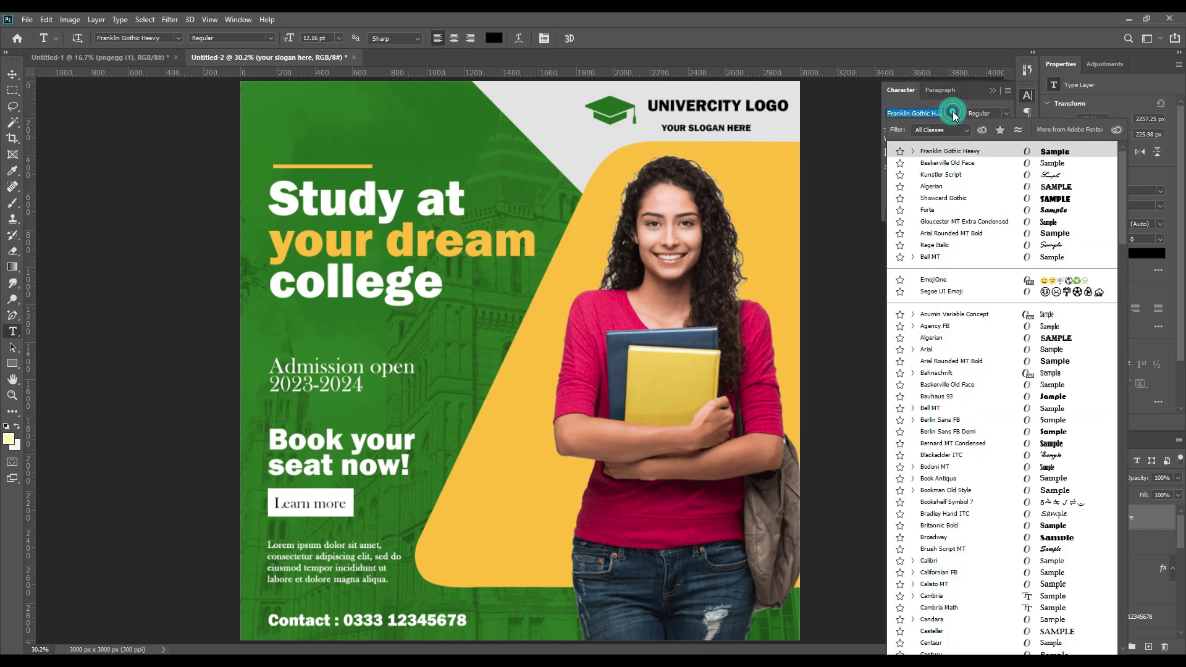
click(1060, 163)
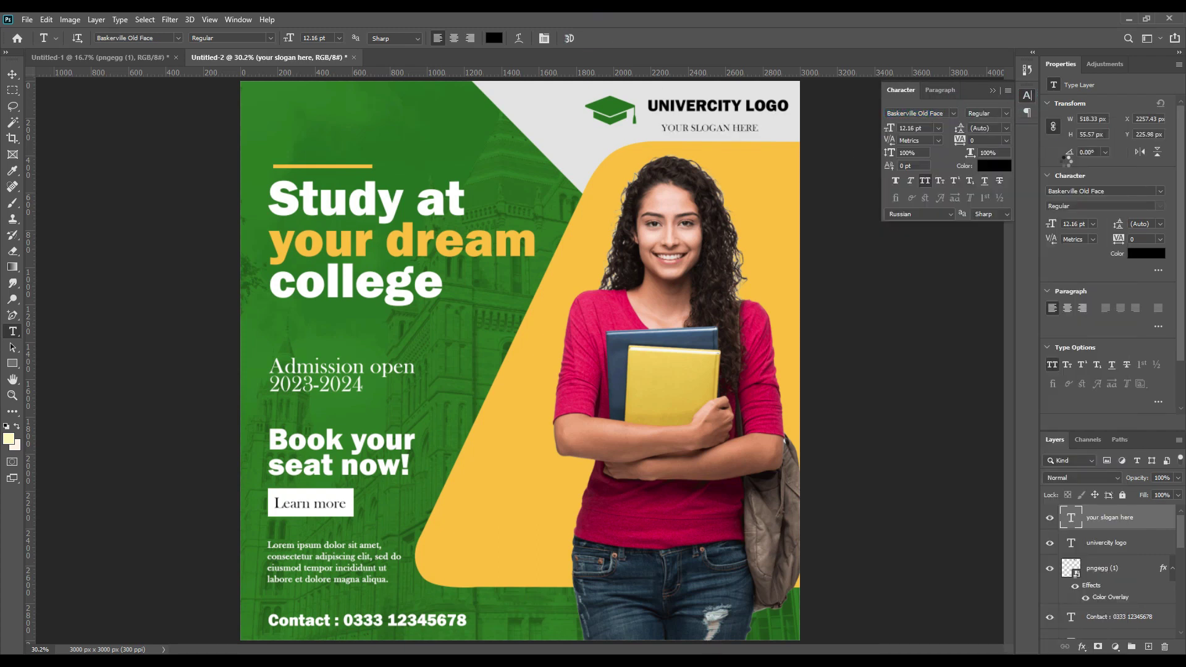
click(990, 91)
click(12, 74)
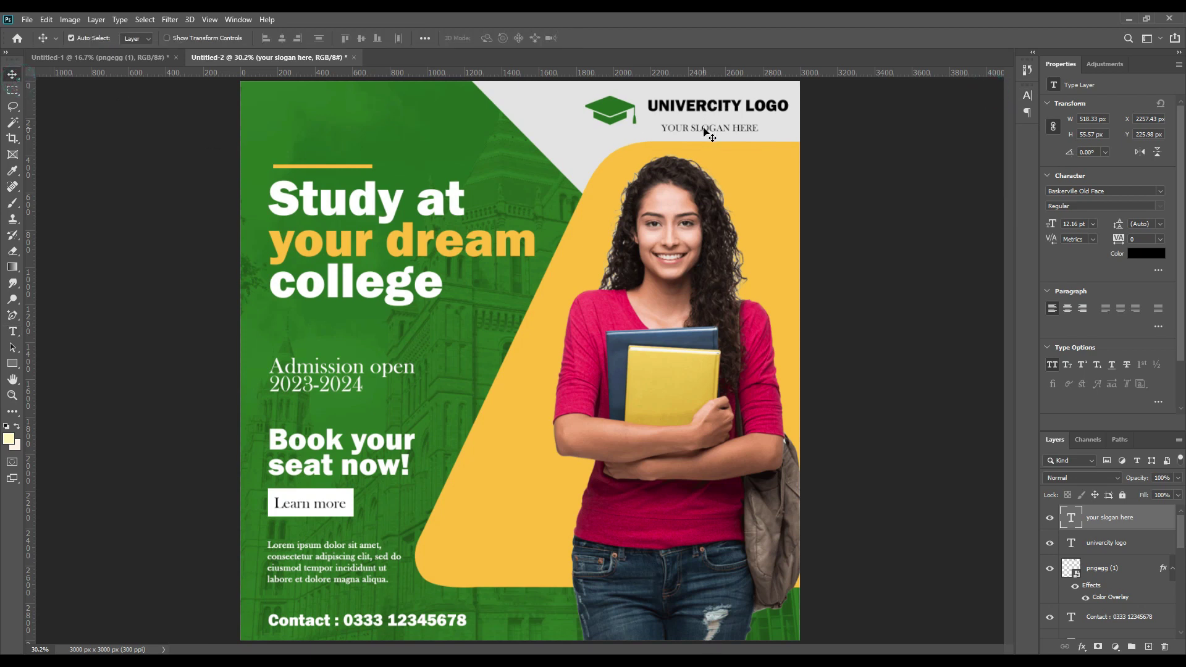
drag(703, 128, 691, 122)
click(897, 181)
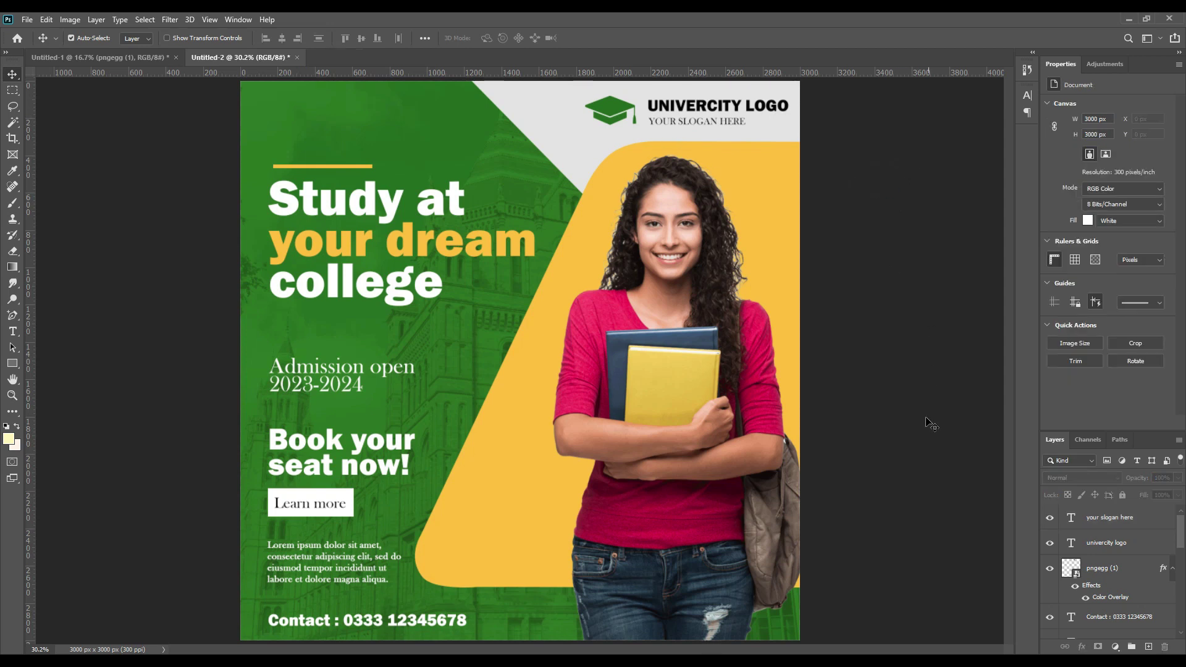